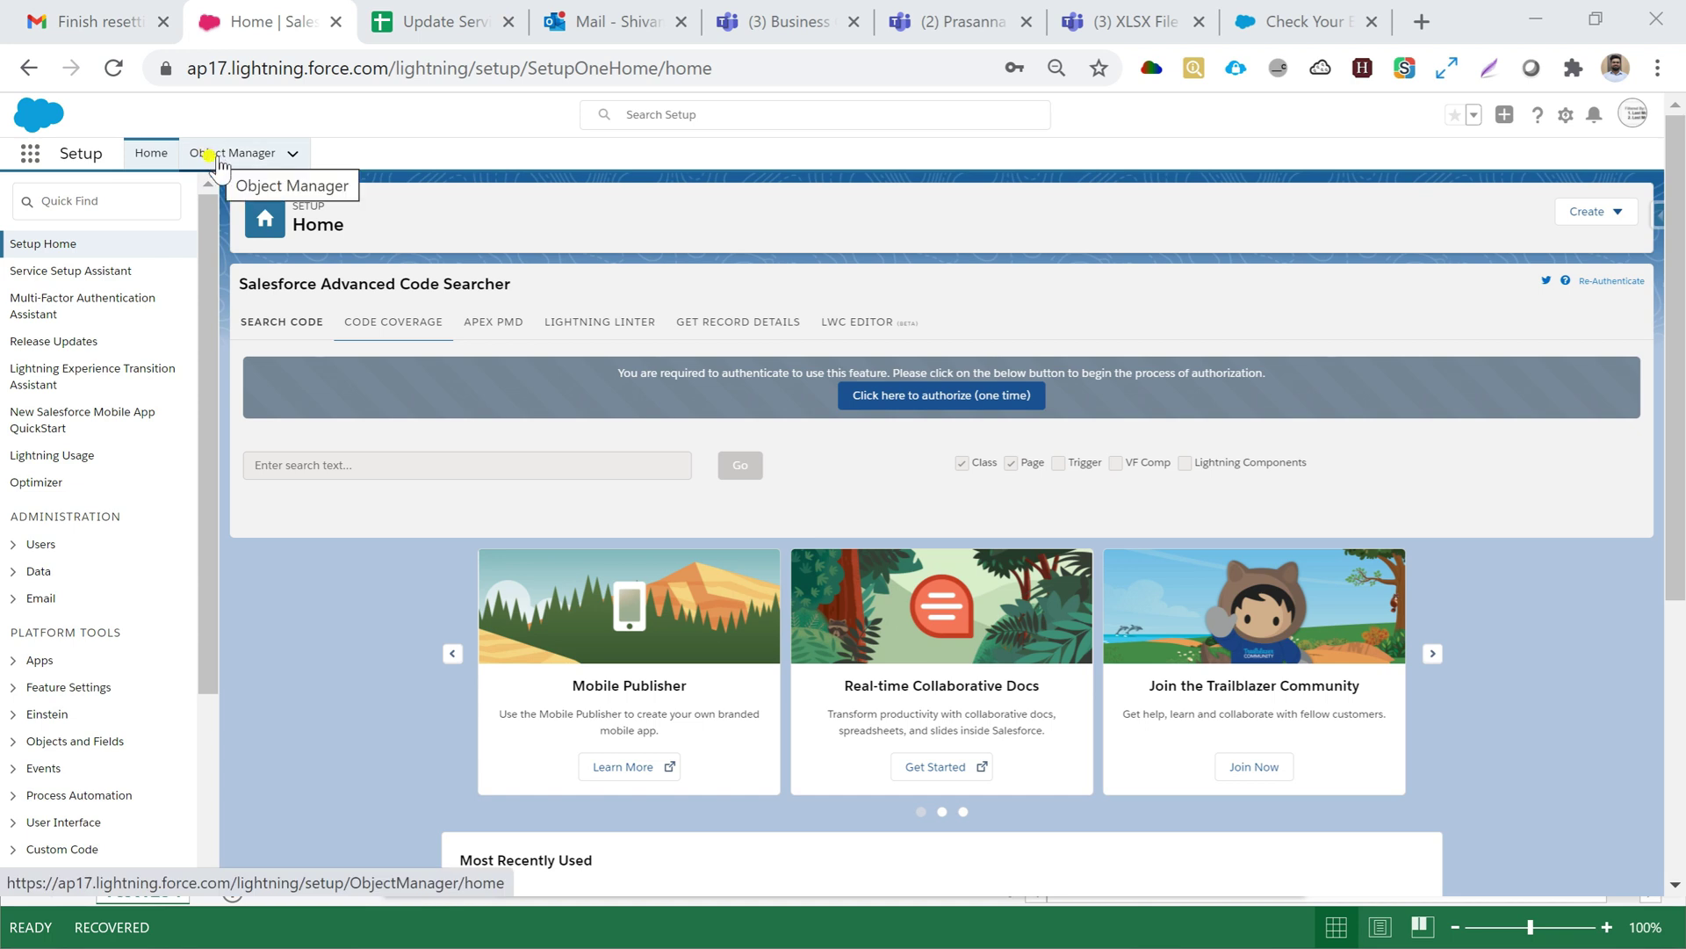
Start a new action for the Account object under its buttons, links, and actions
left_click(216, 158)
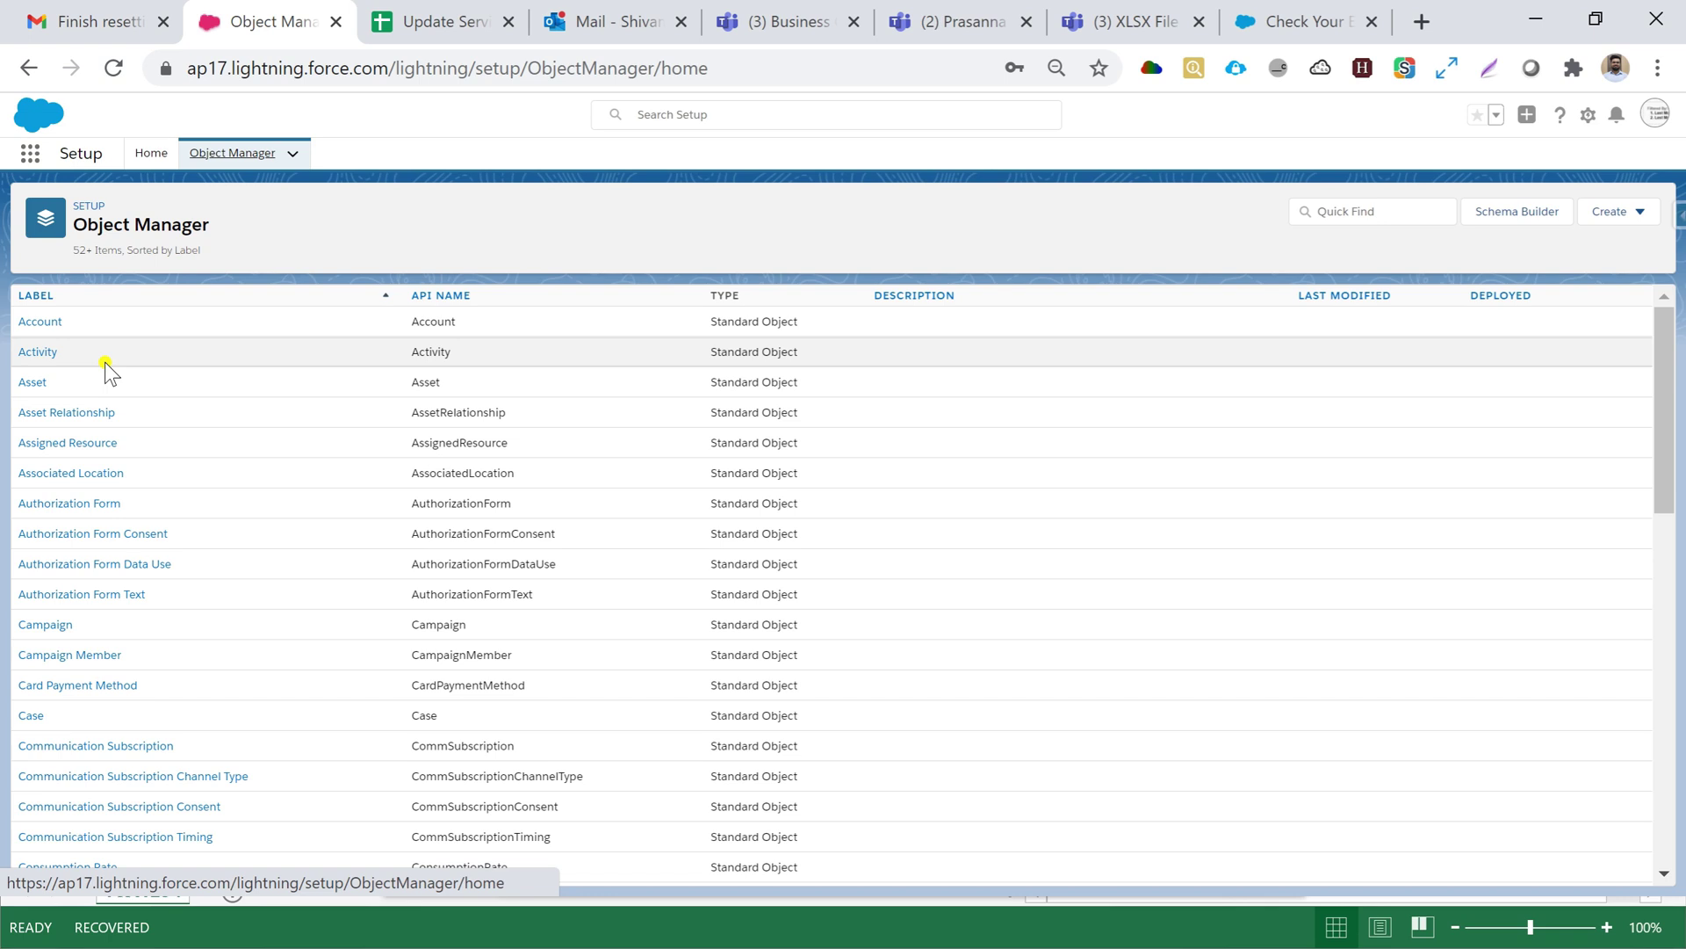
left_click(34, 323)
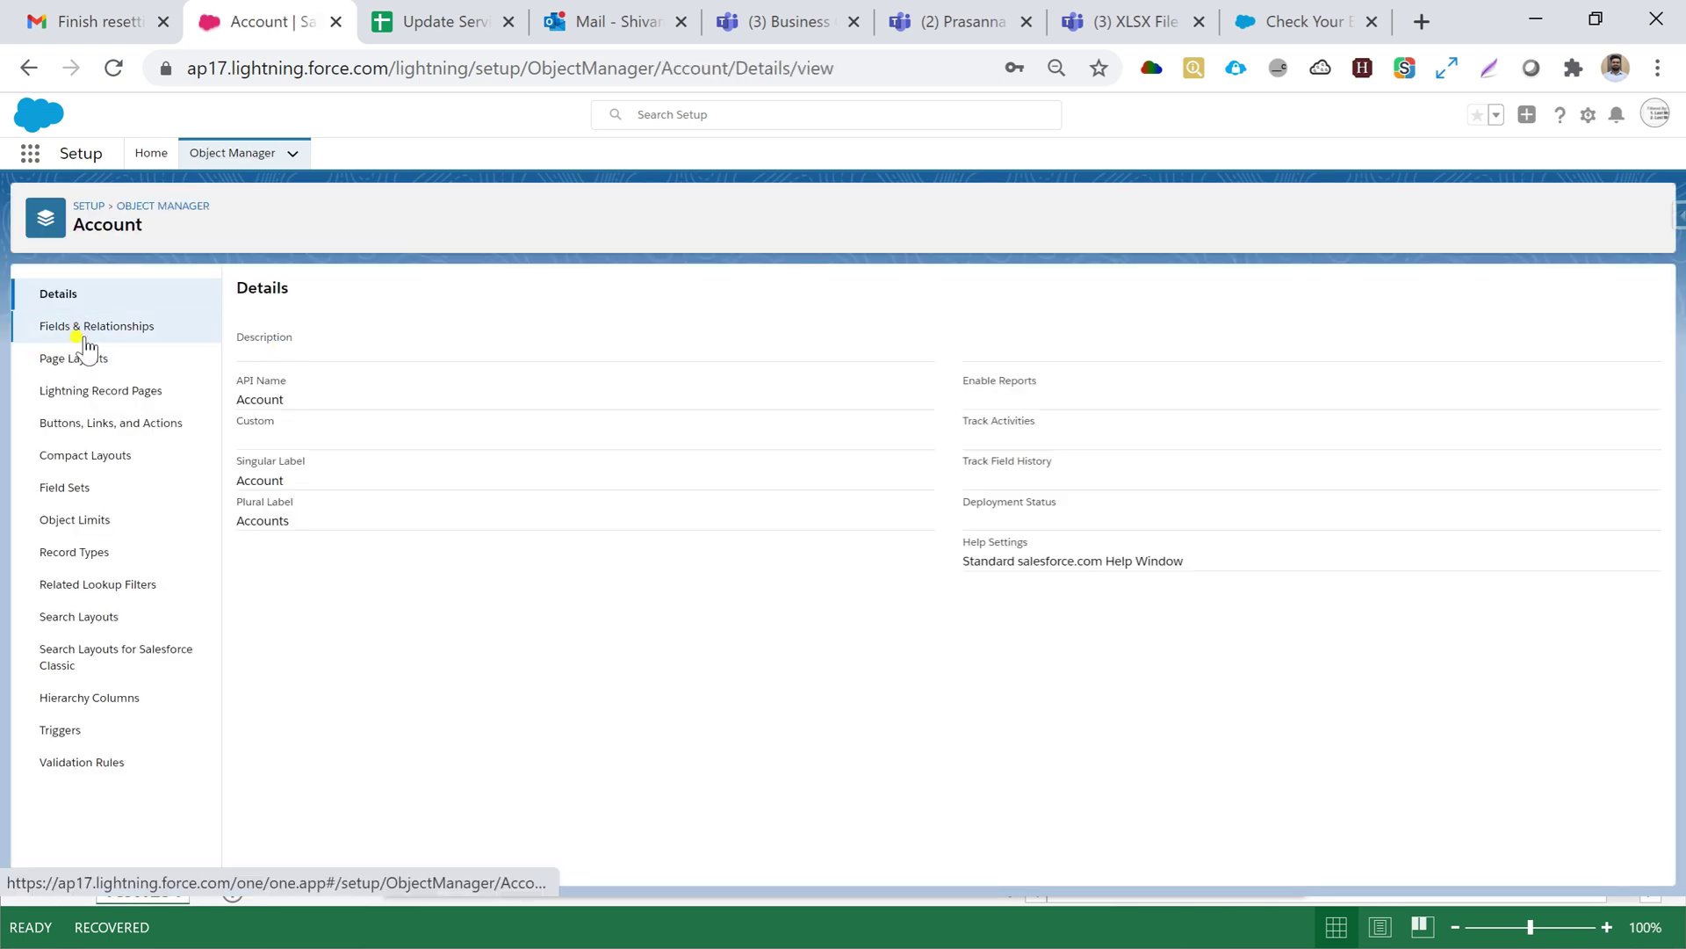
left_click(79, 425)
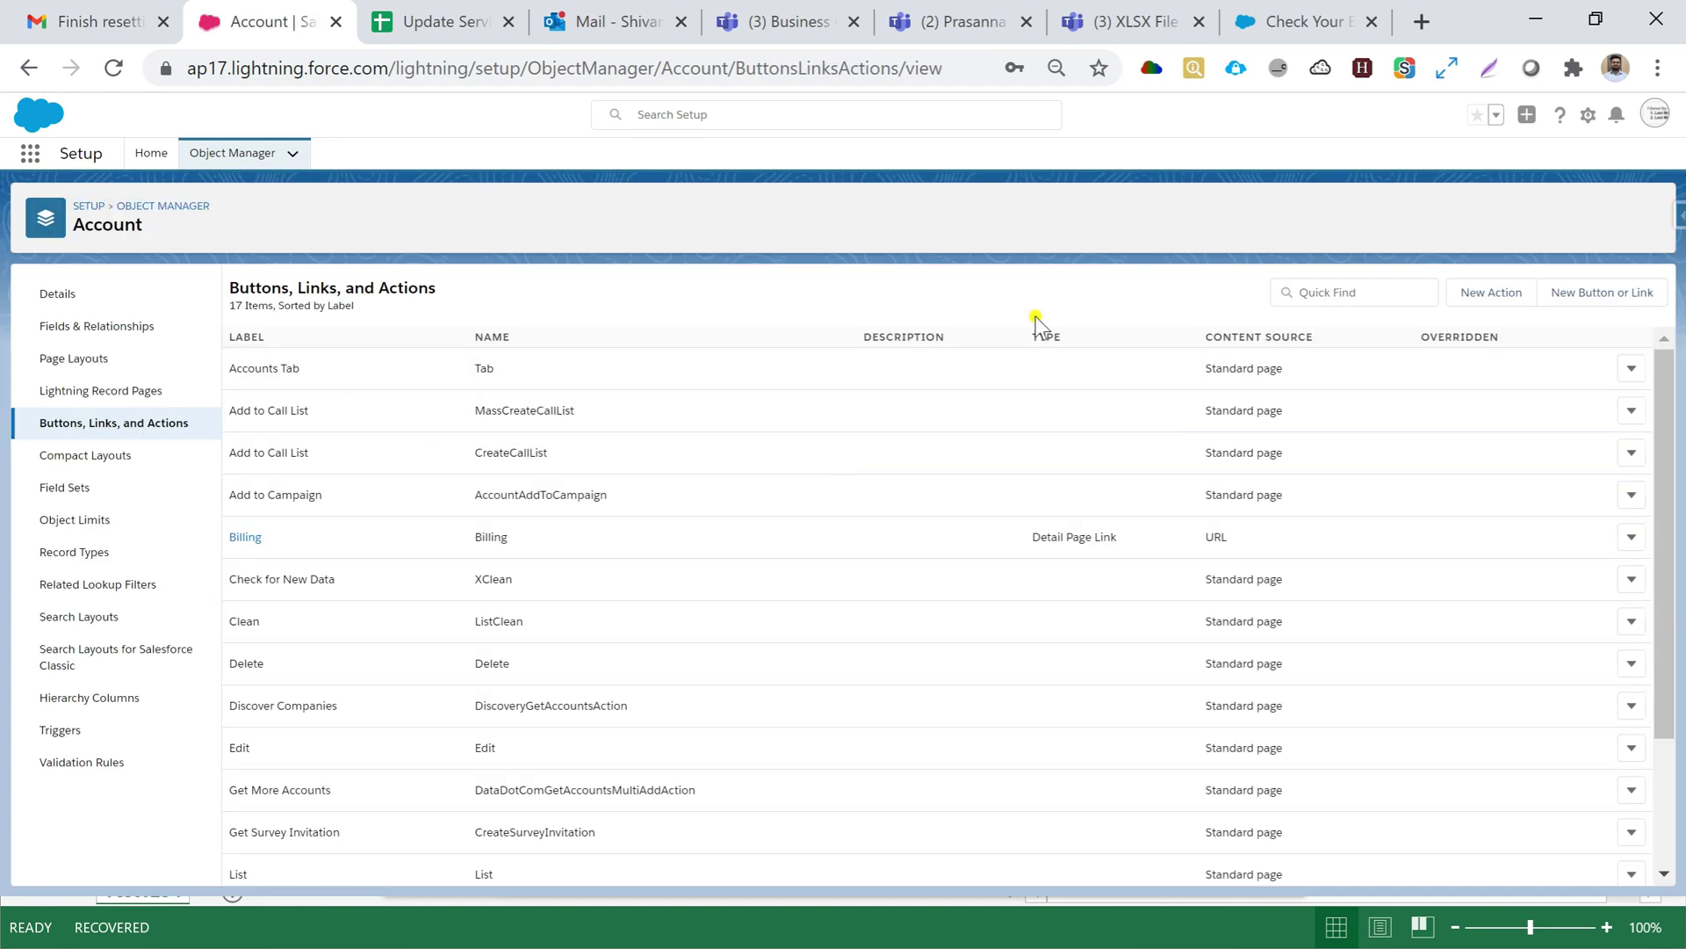
left_click(1490, 295)
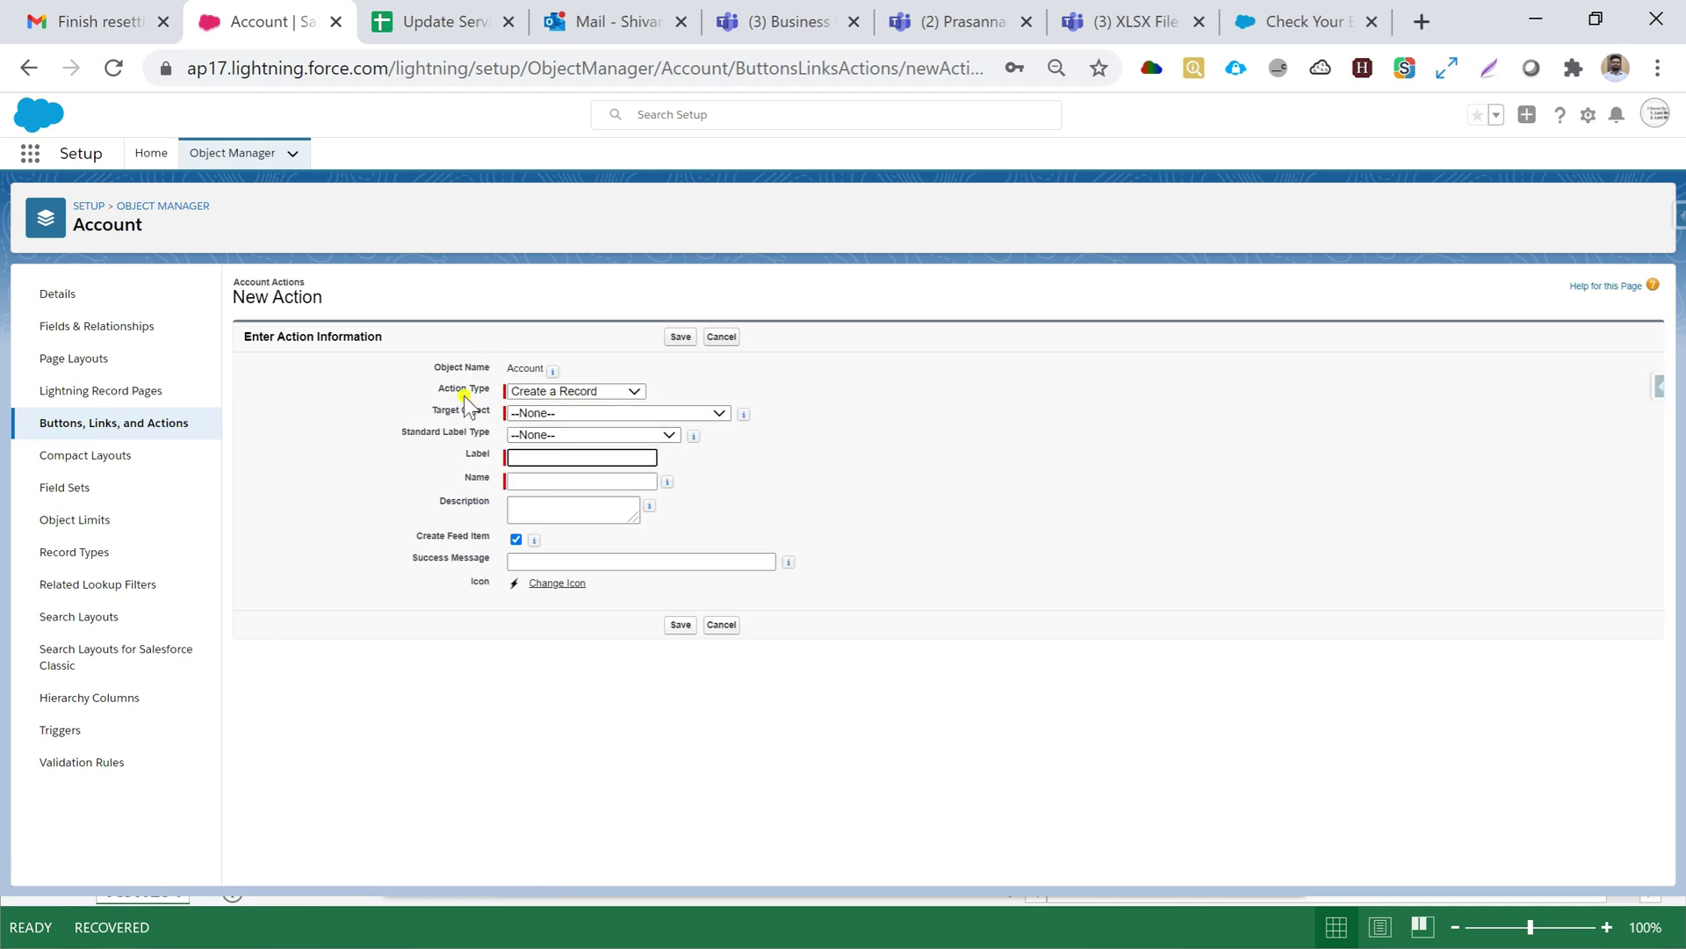
Create the Account action with target object Contact and label Create Contact, and save it with its default field layout
left_click(587, 414)
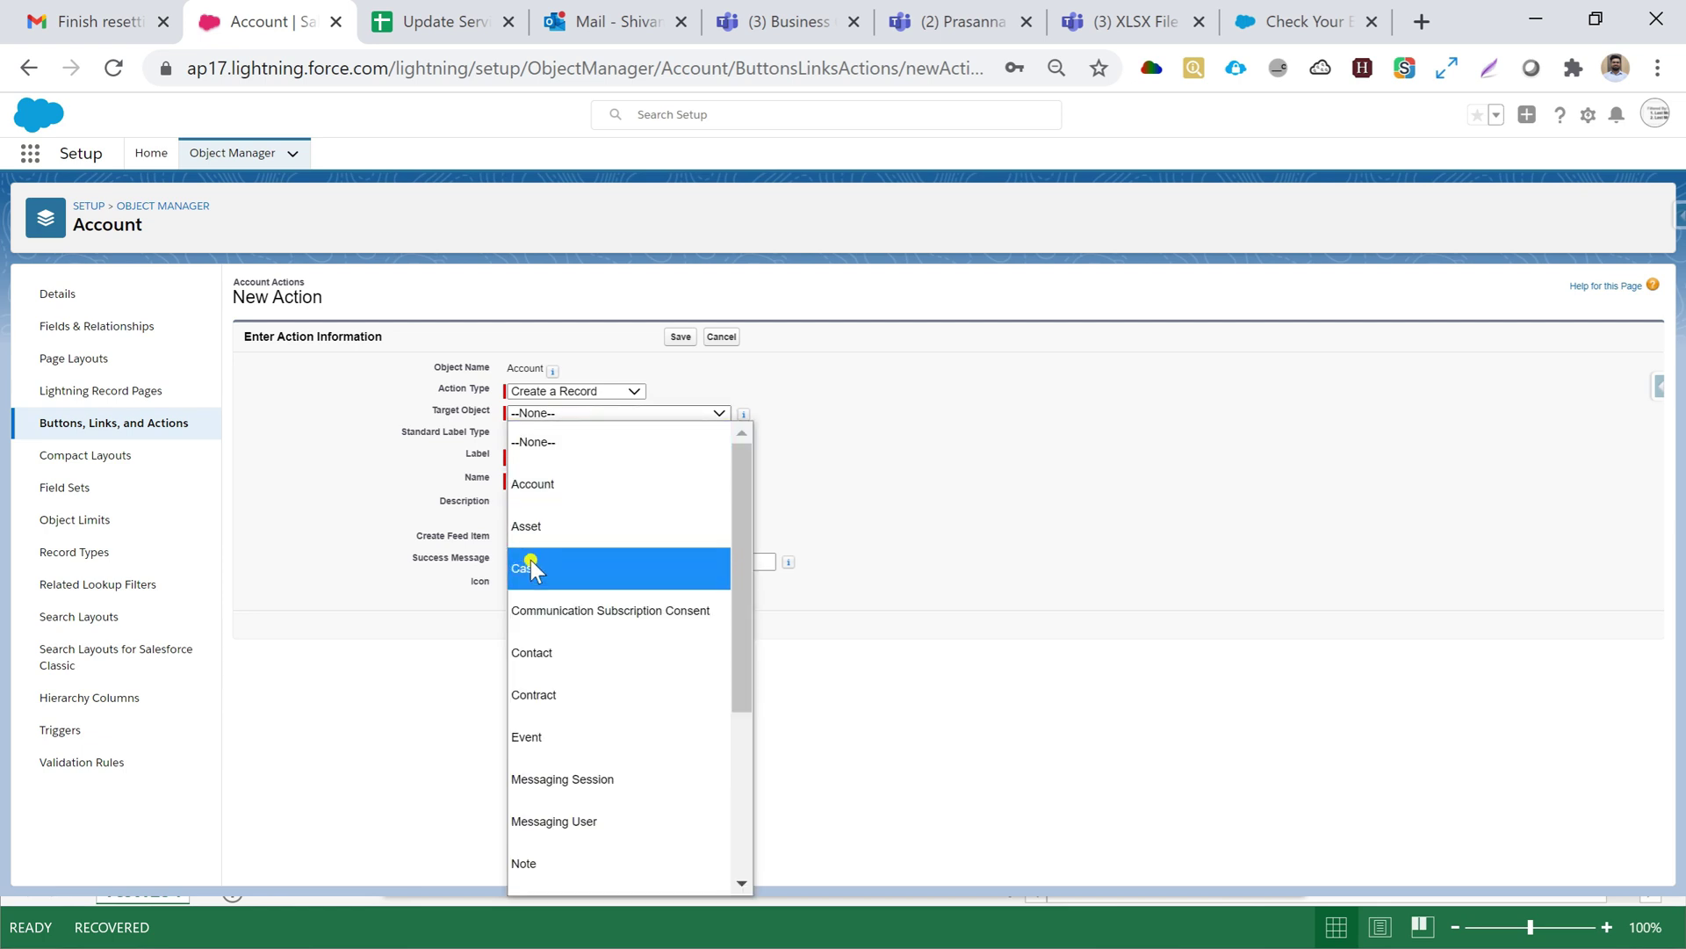
left_click(534, 650)
left_click(525, 458)
left_click(525, 458)
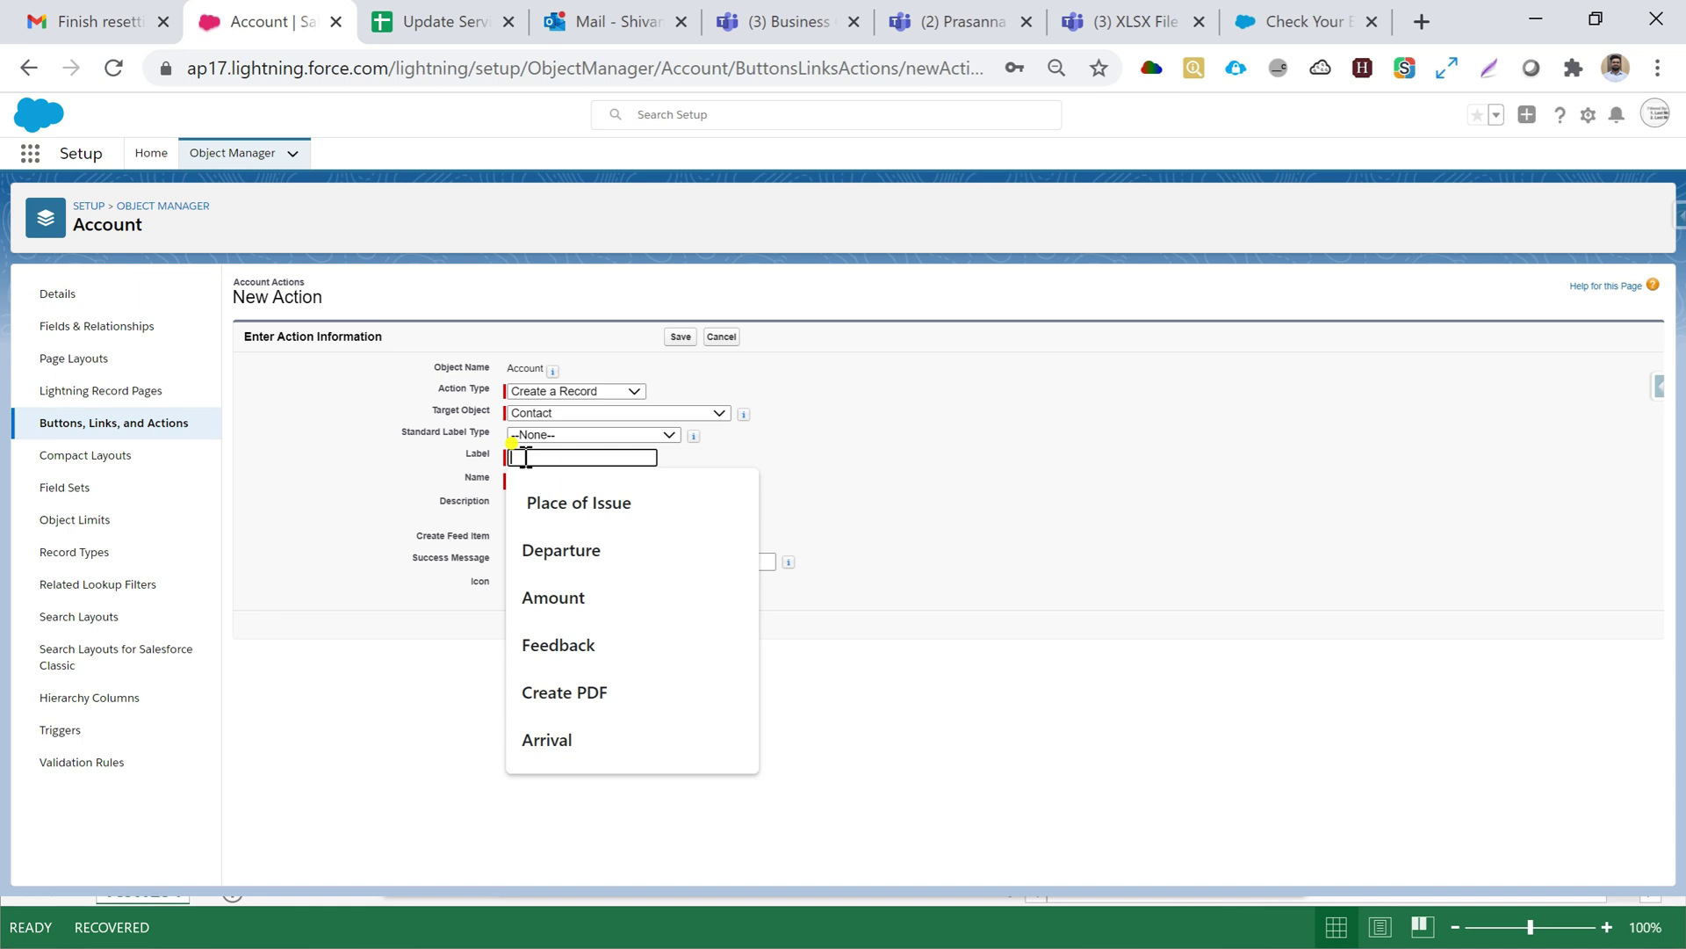
type("Create ")
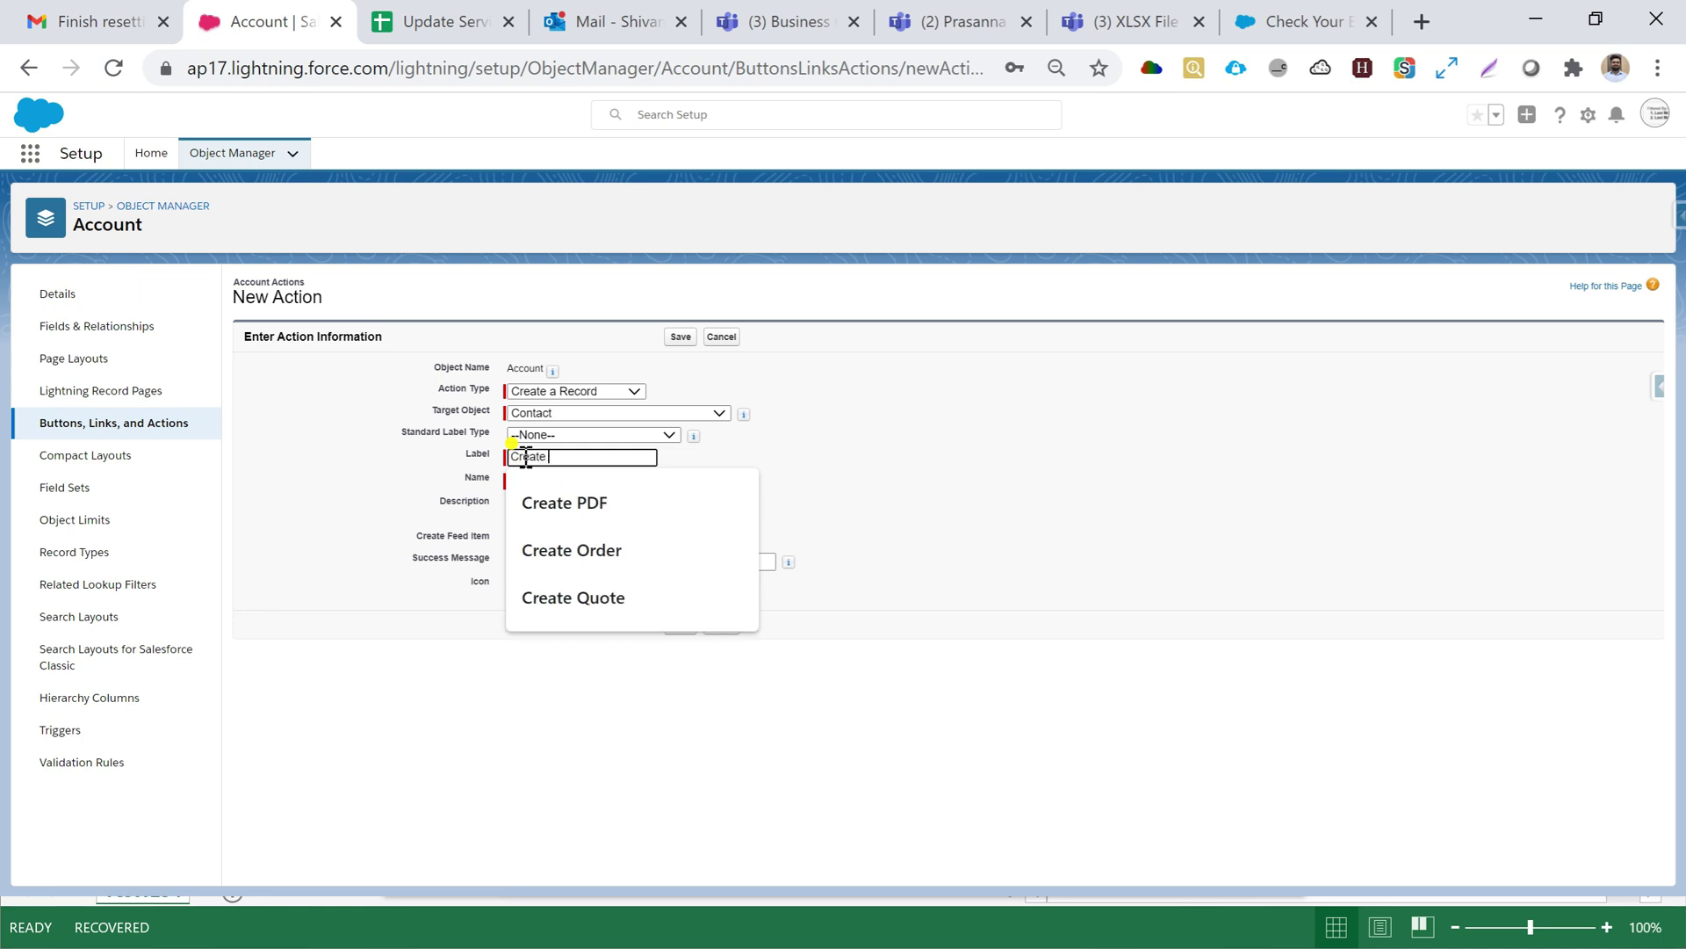
type("Contact")
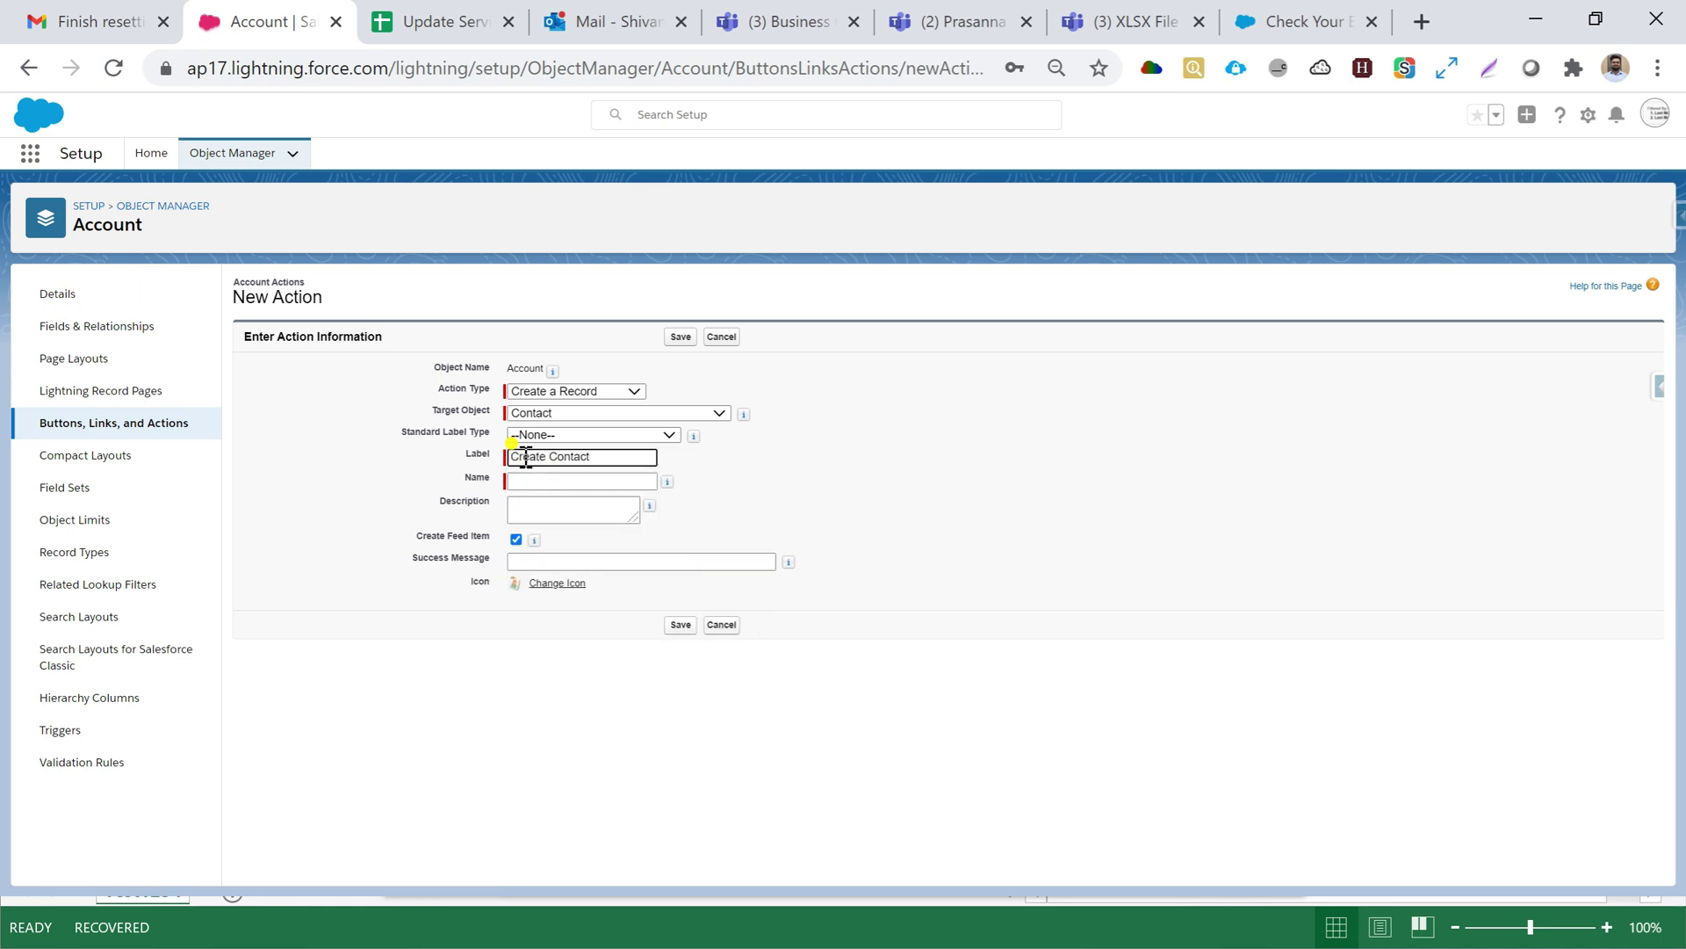
left_click(524, 482)
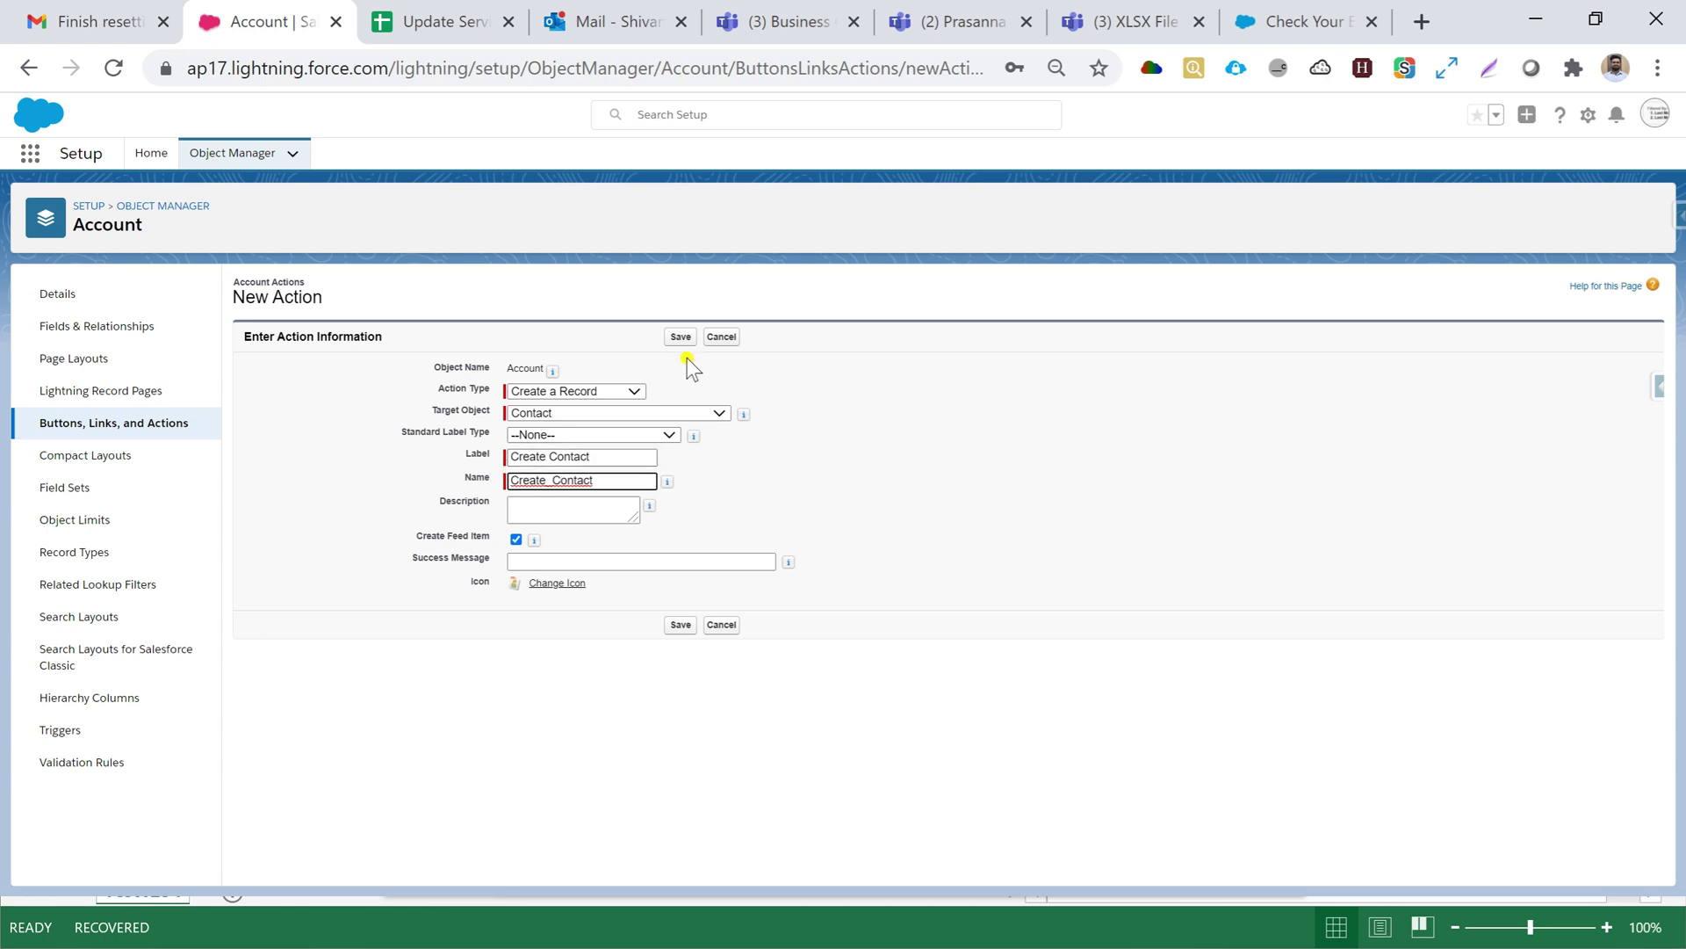
left_click(679, 625)
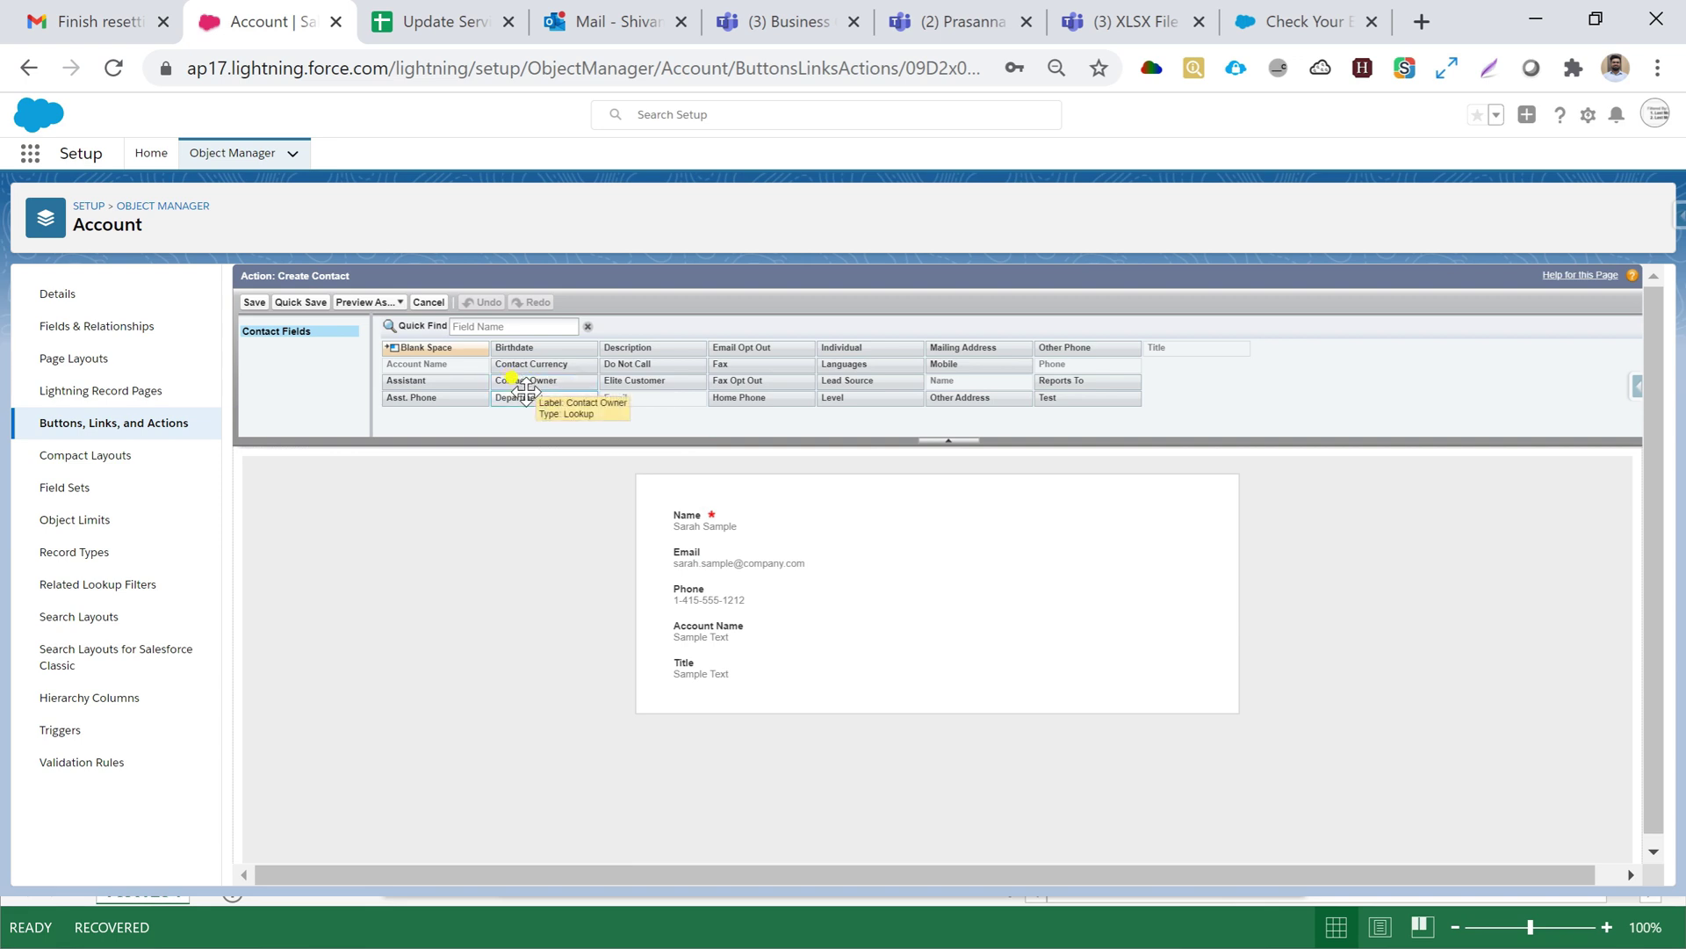
left_click_drag(565, 351, 481, 322)
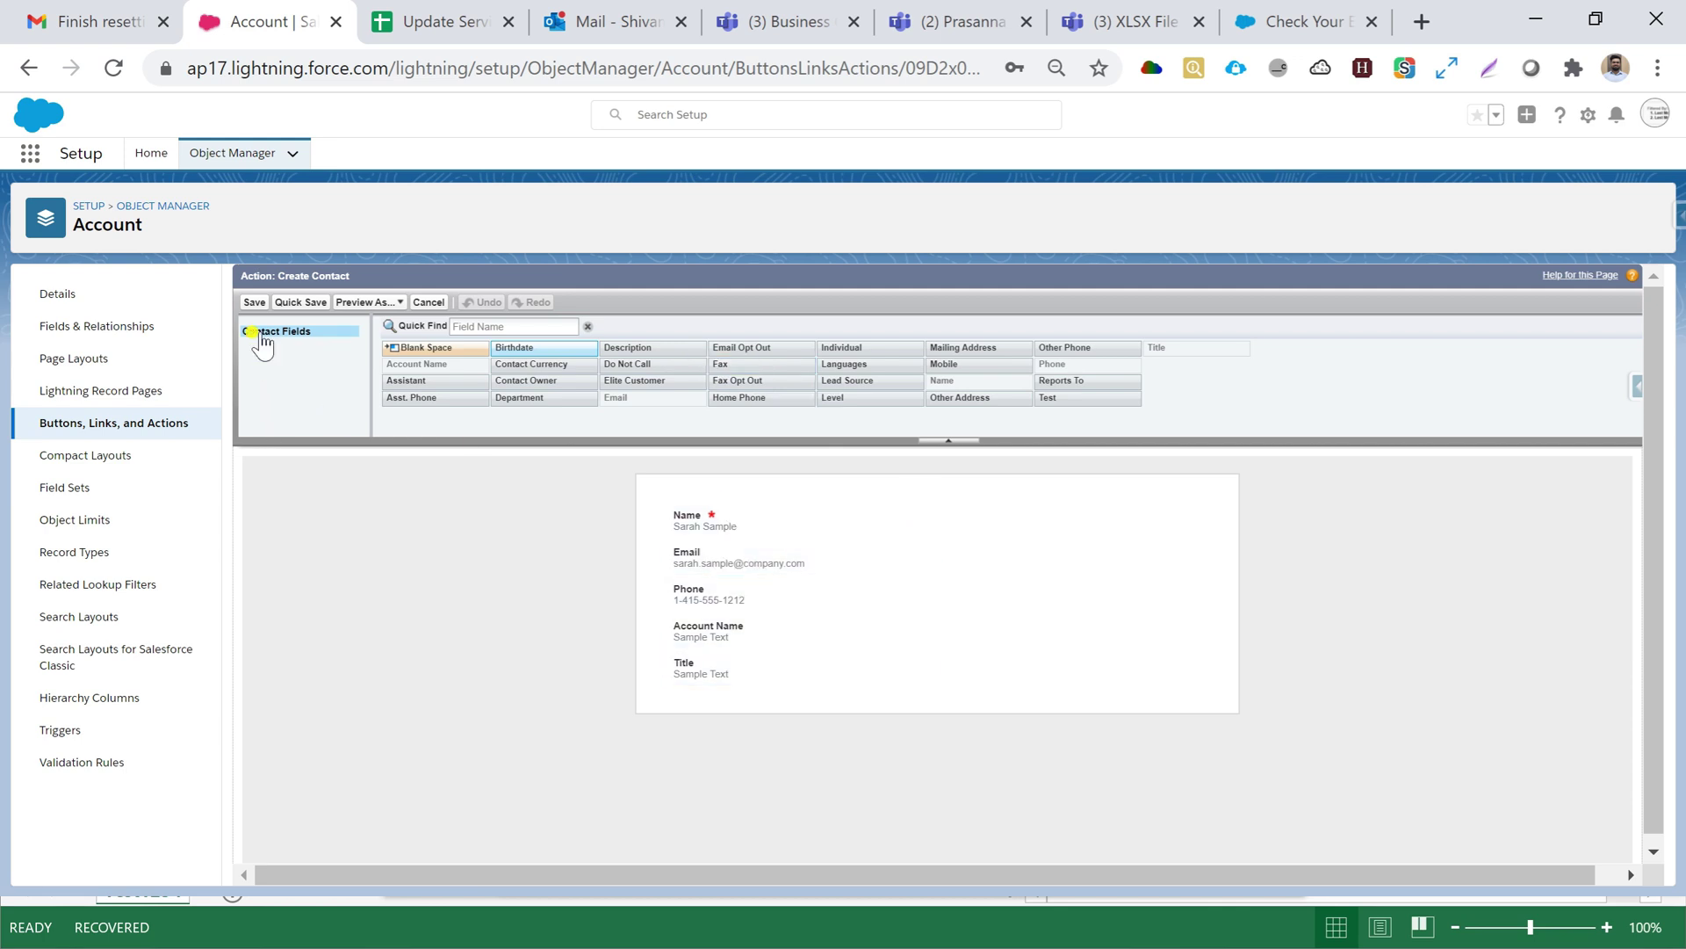
left_click(255, 302)
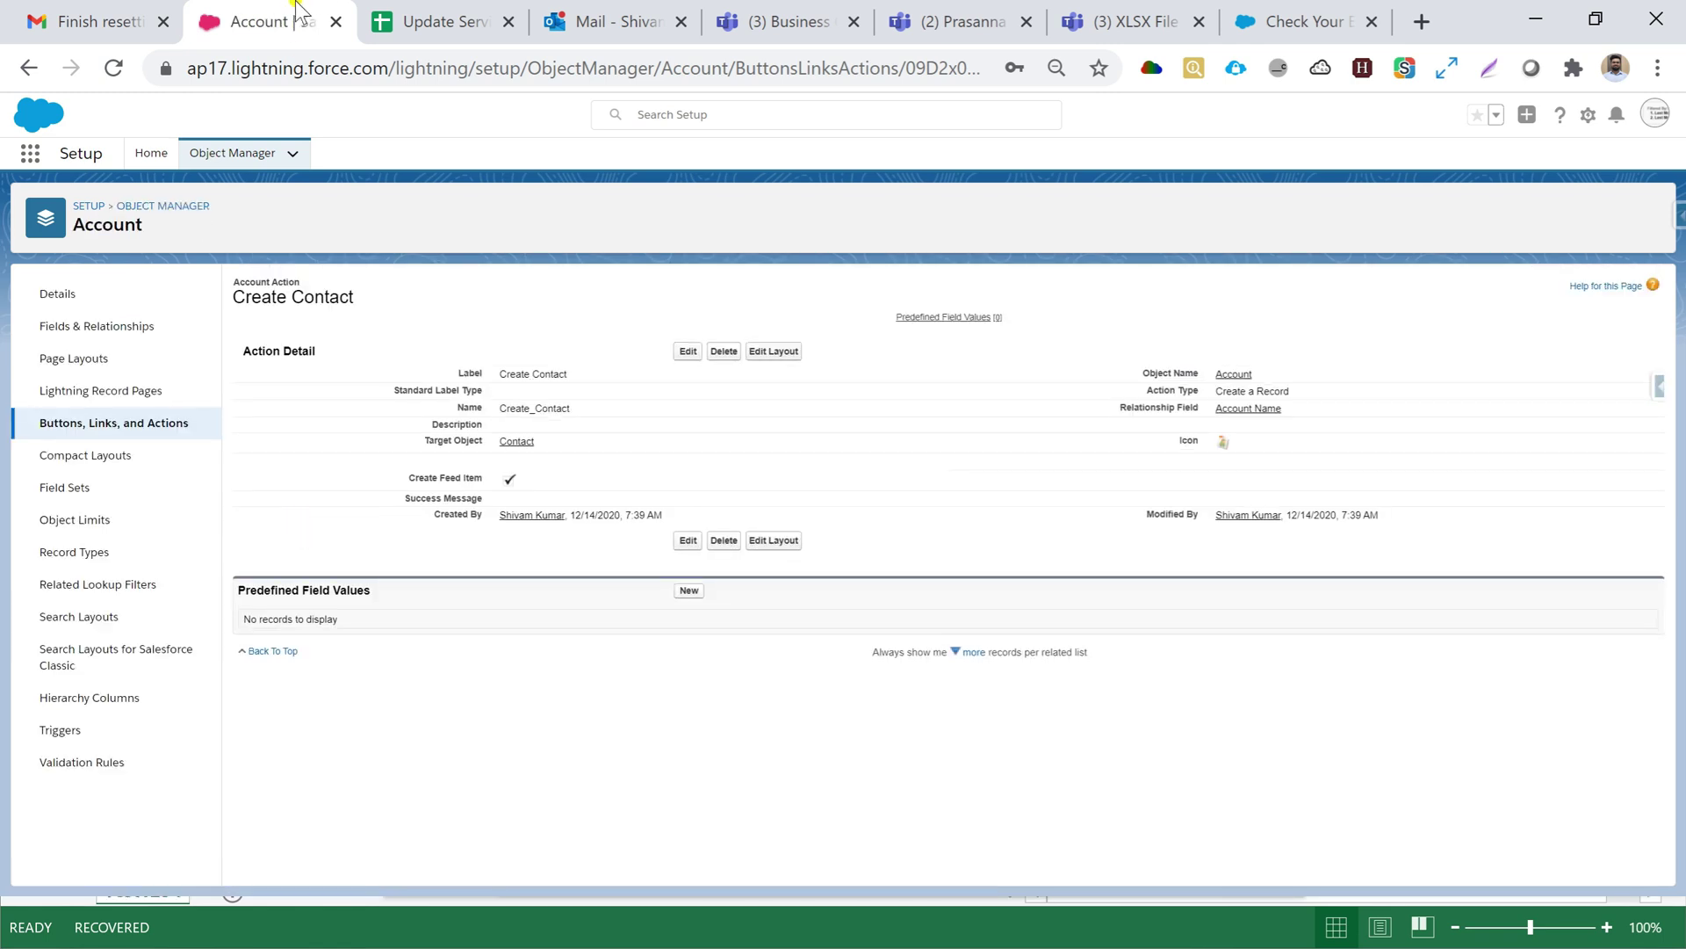
Duplicate the Account setup page in a second browser tab and return to the original one
right_click(272, 22)
left_click(319, 173)
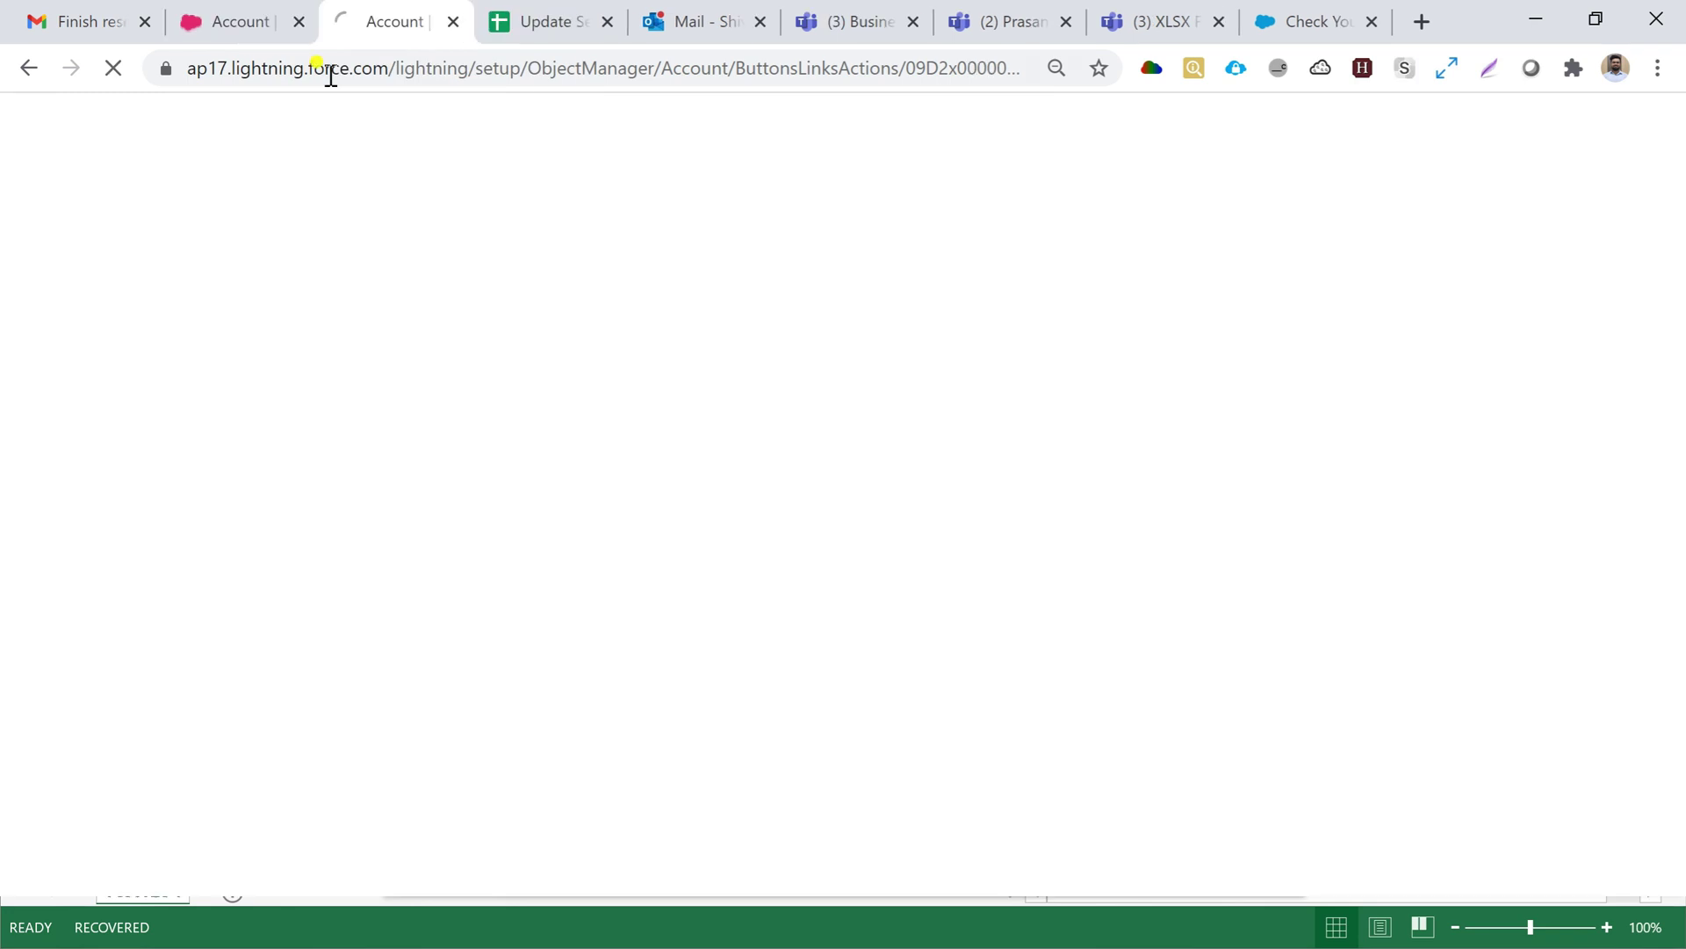
left_click(219, 19)
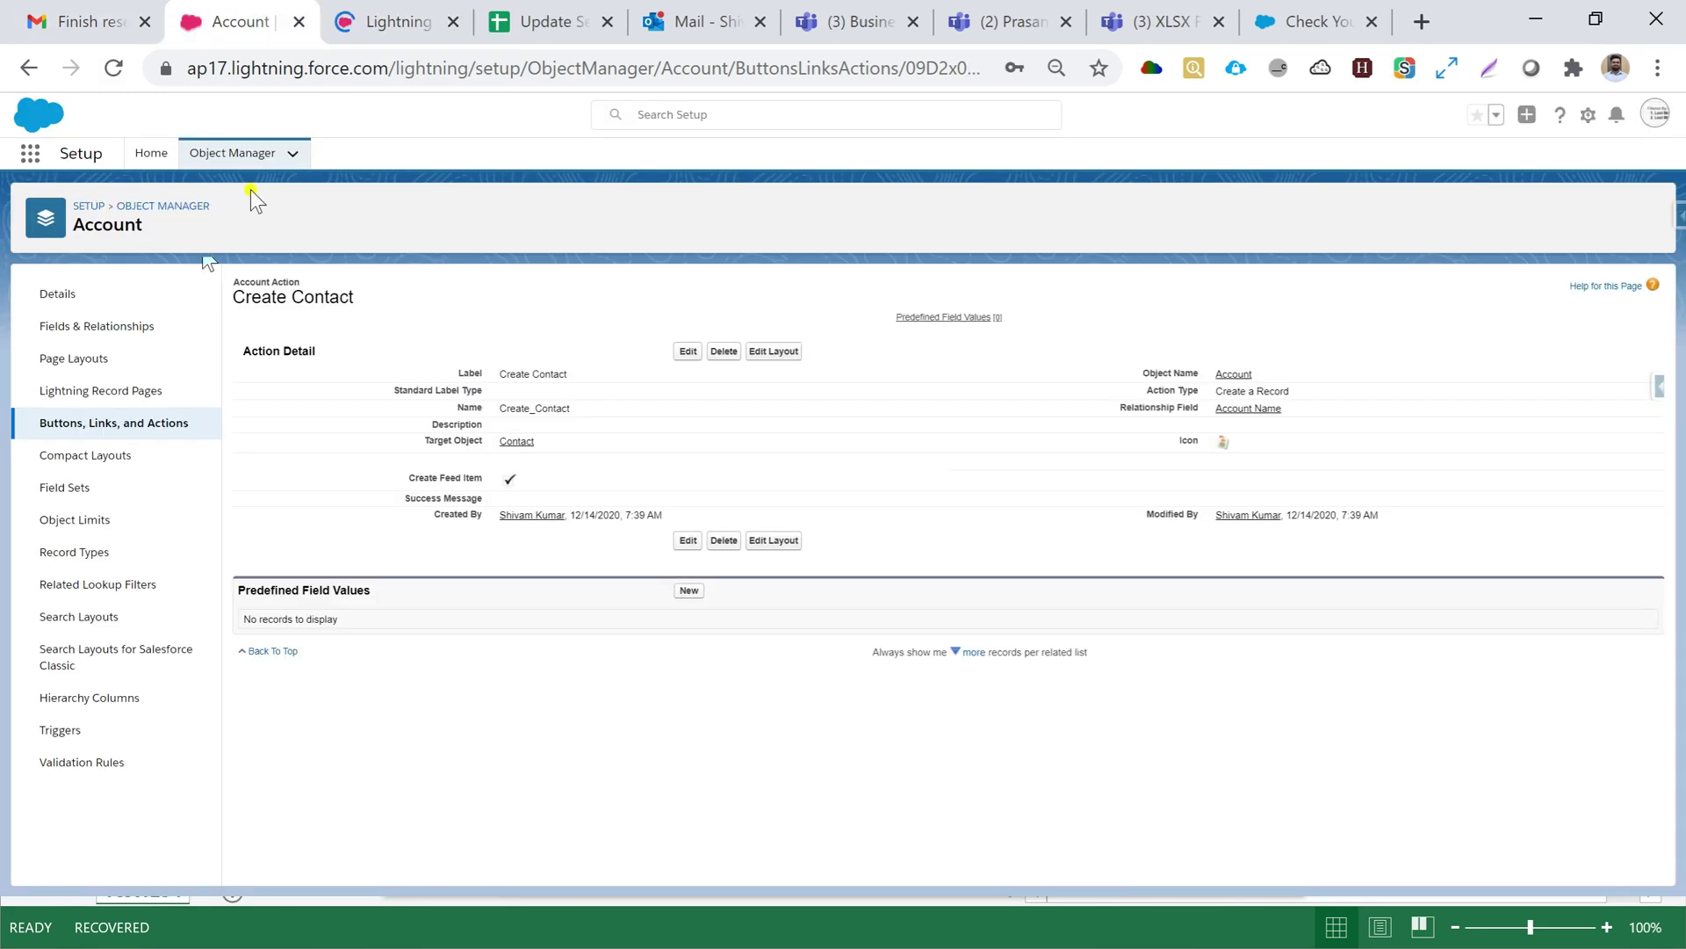
Search Setup for "builder" from the Setup home page and open Process Builder
left_click(145, 153)
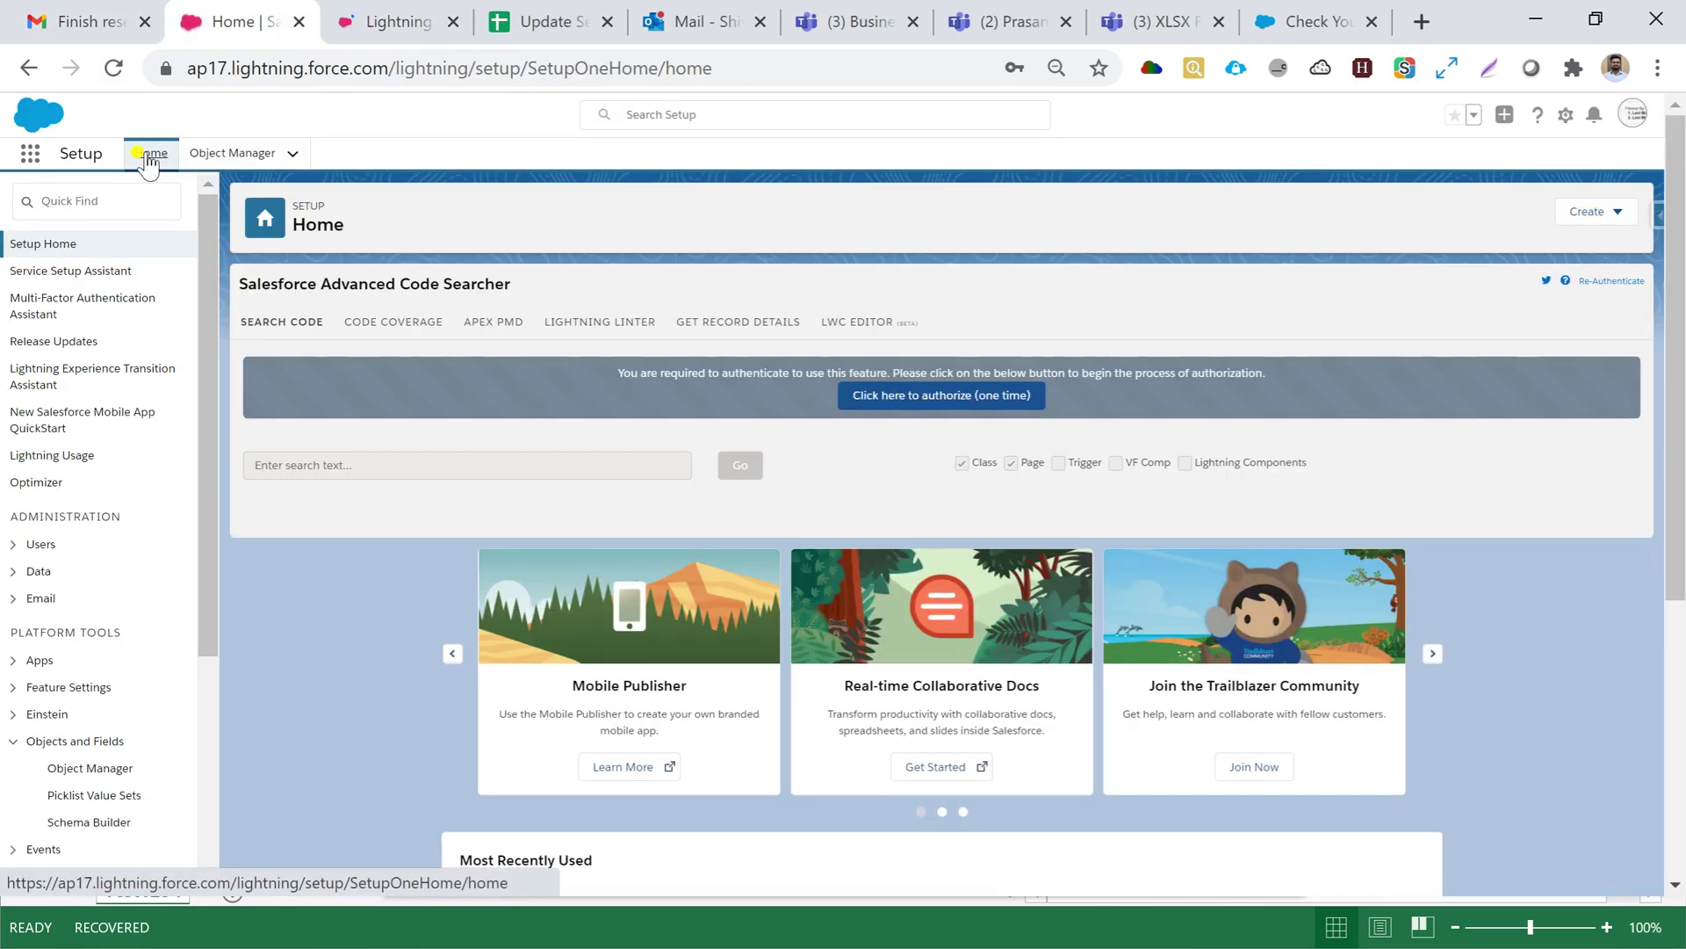
left_click(88, 201)
type("builder")
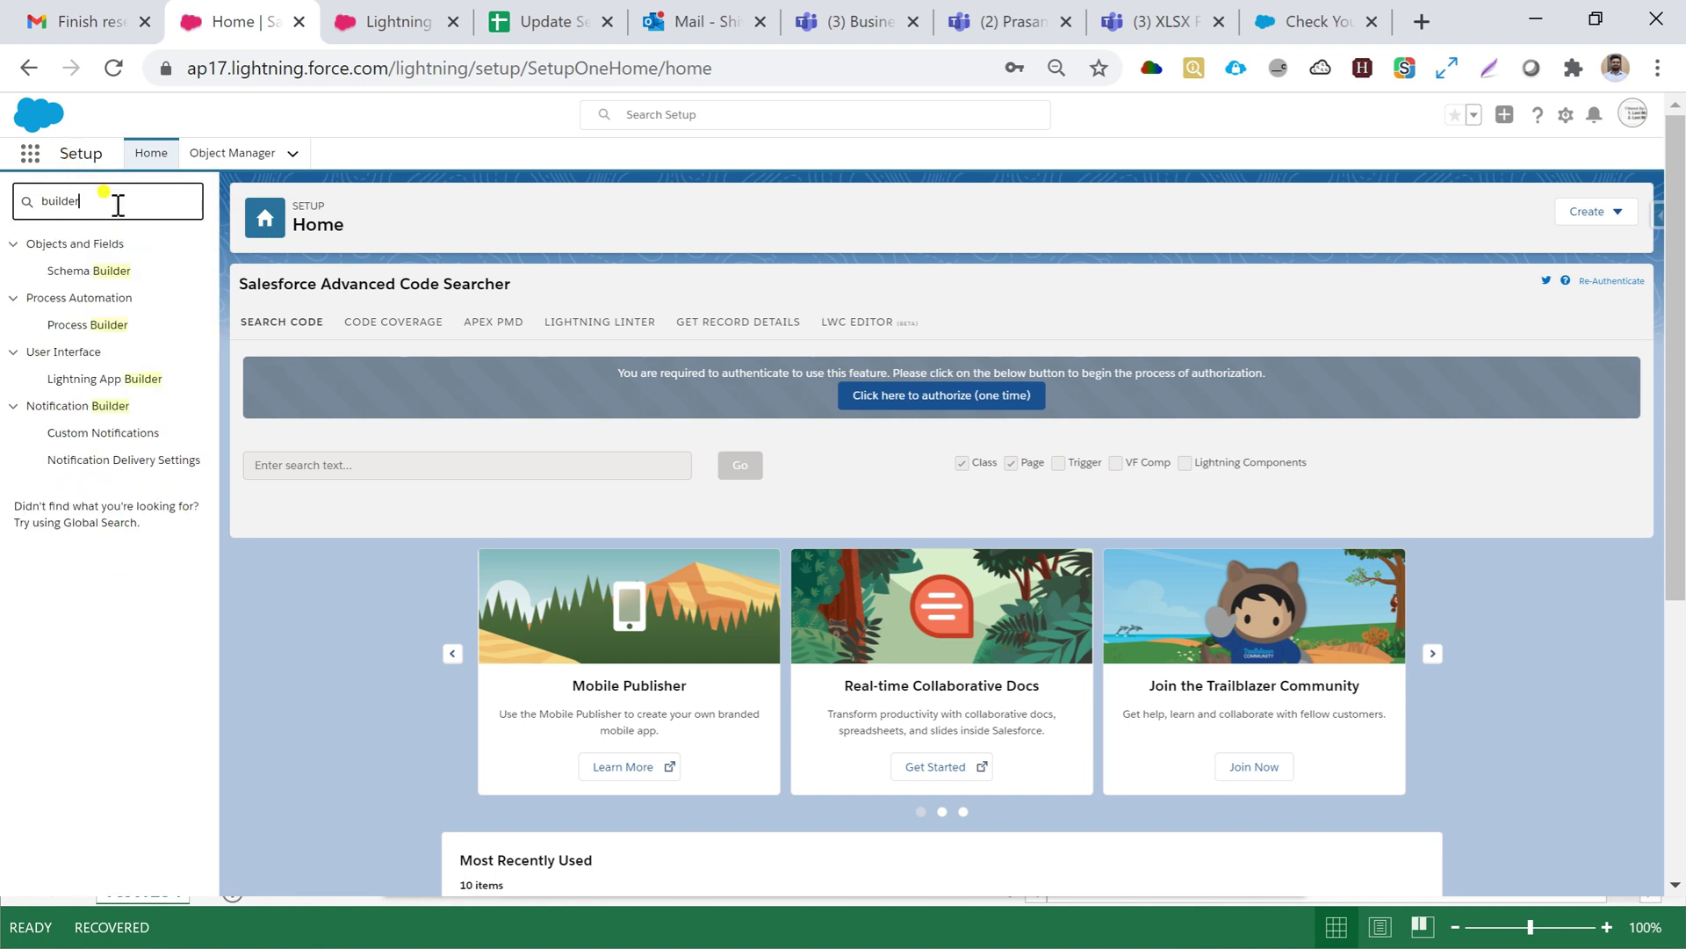
left_click(85, 327)
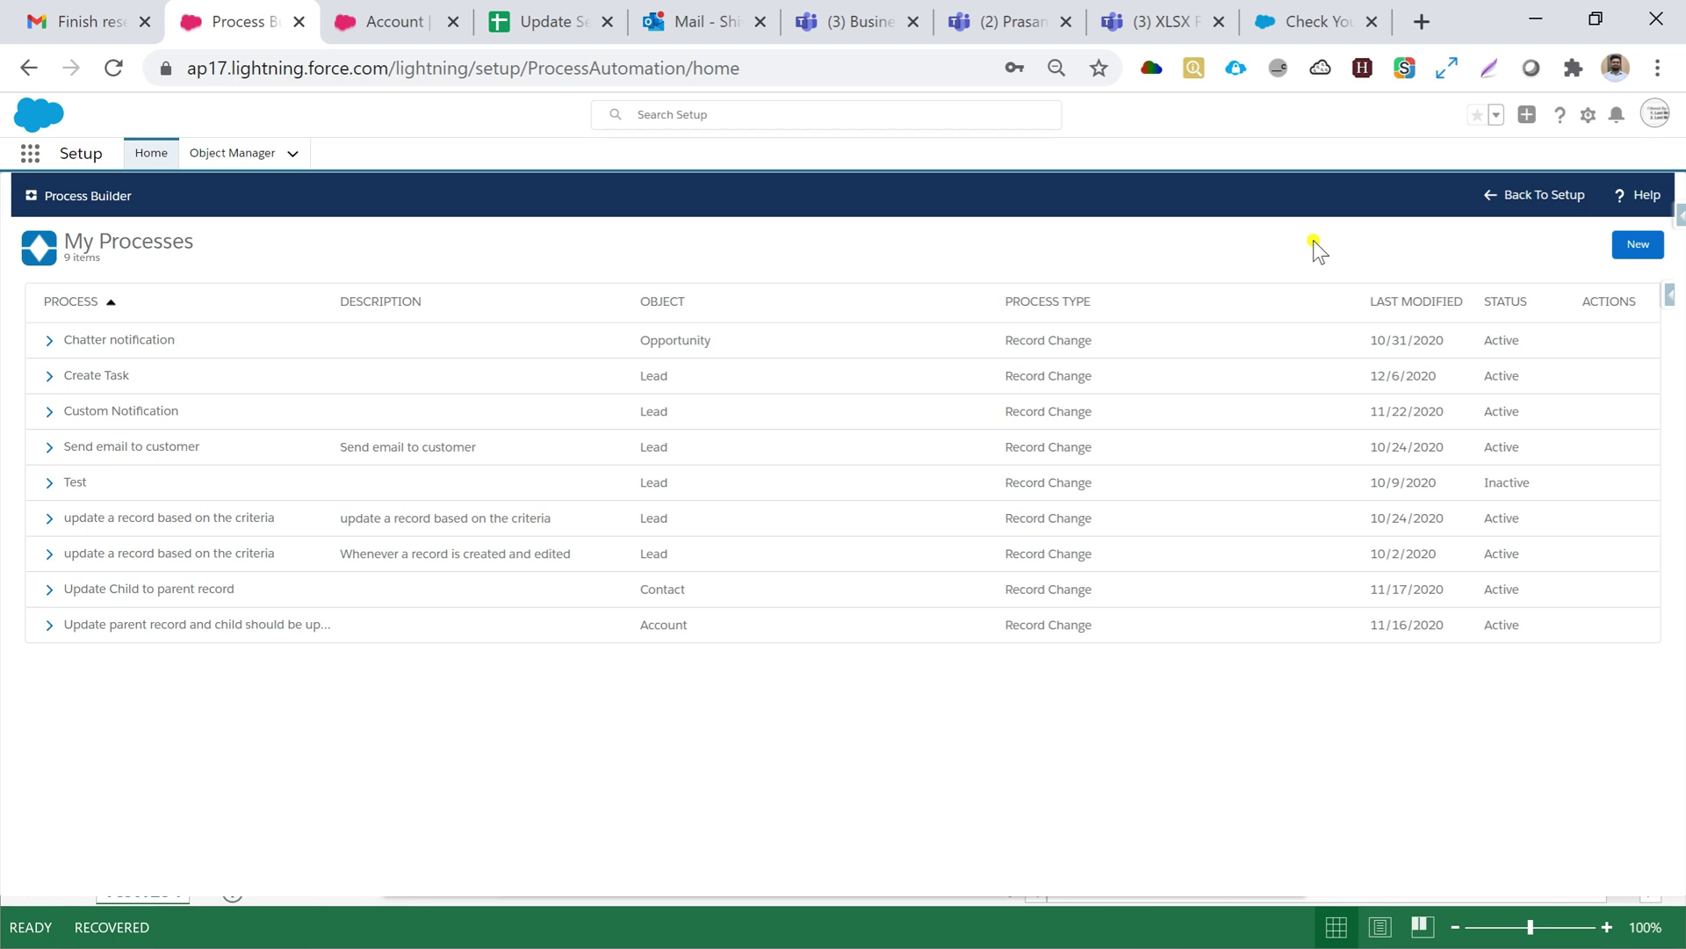
Create a process named "Create Record with Quick Action" that starts when a record changes
left_click(1636, 245)
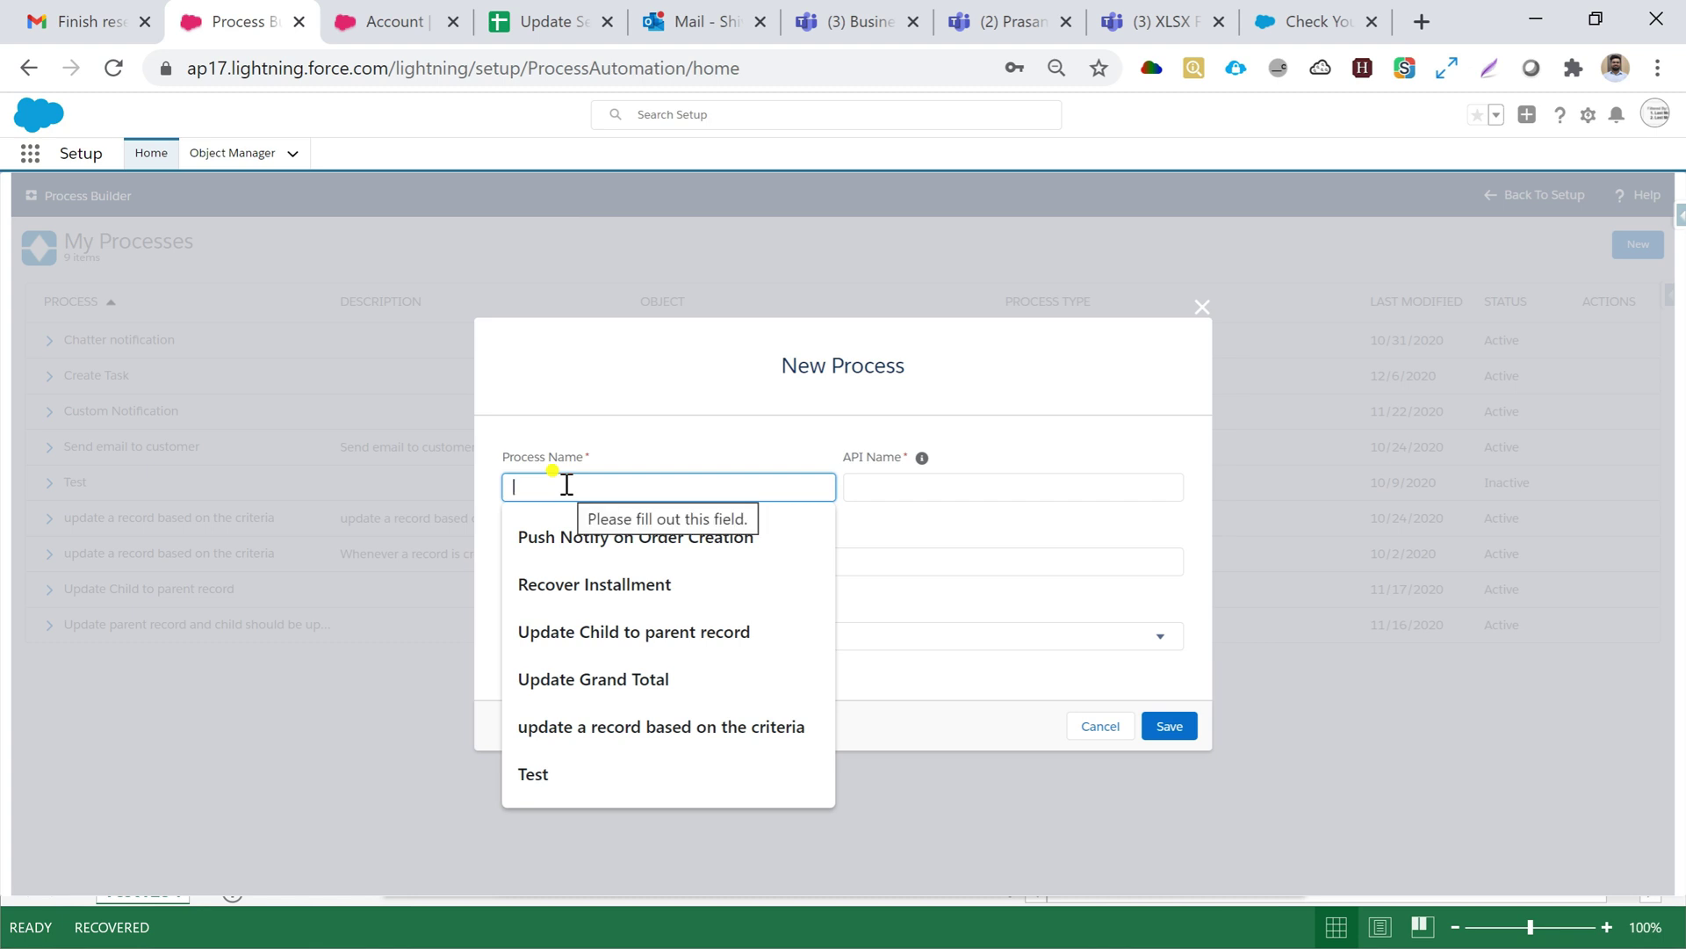
type("create Record with Quick Action")
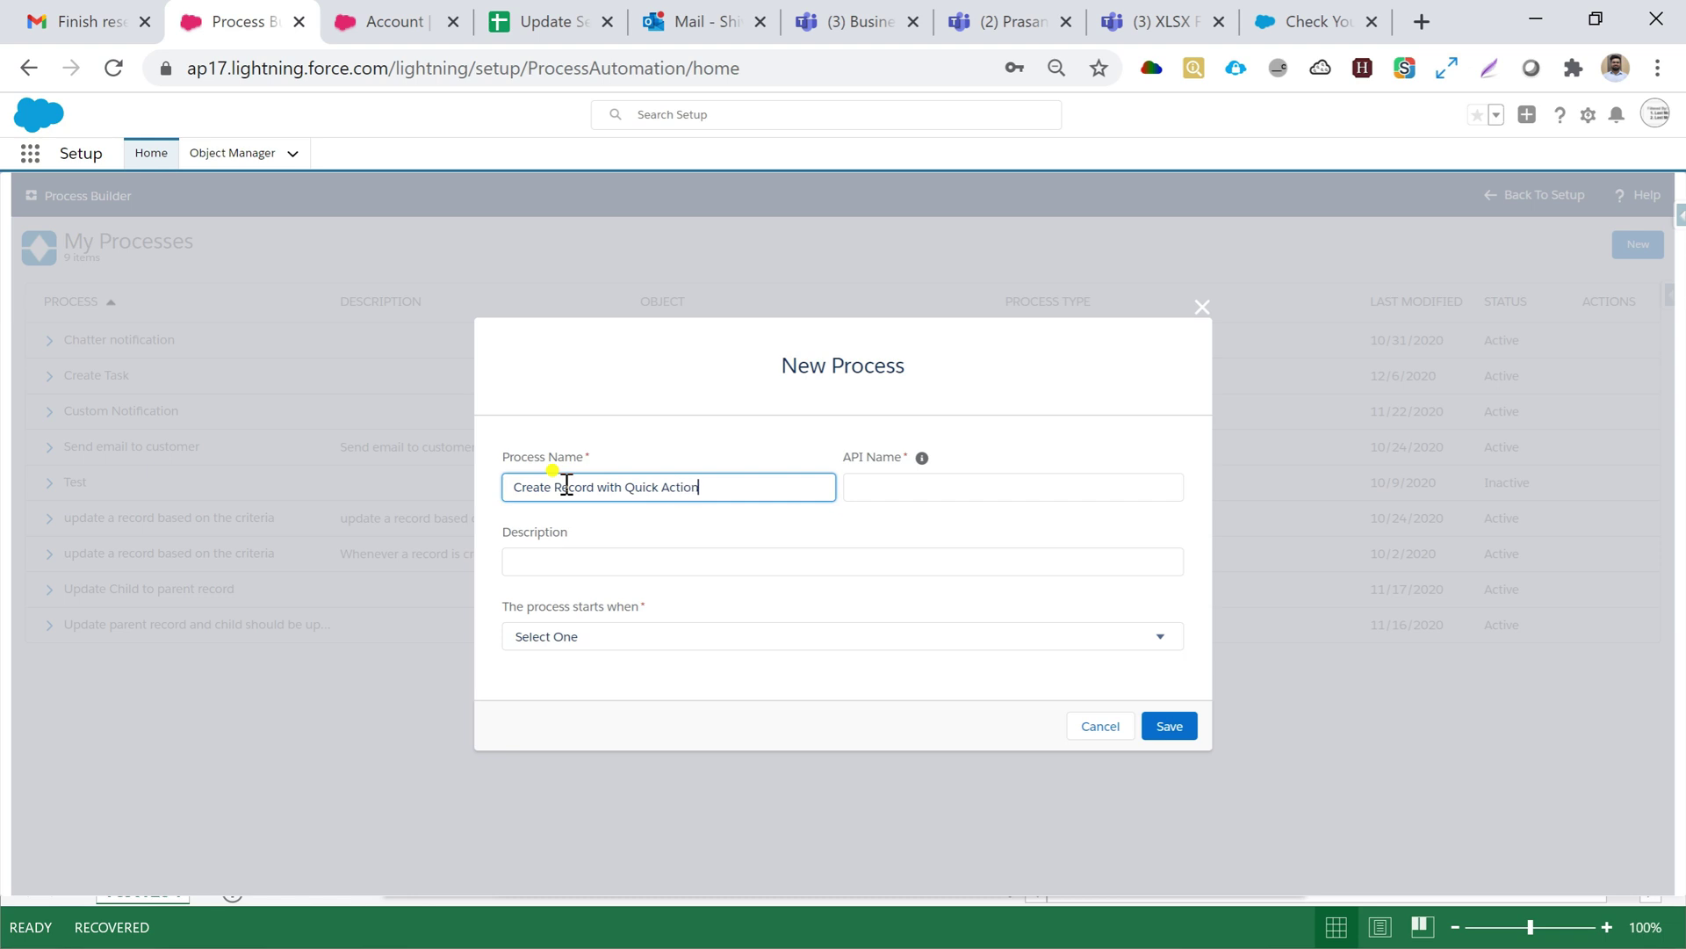
left_click(889, 489)
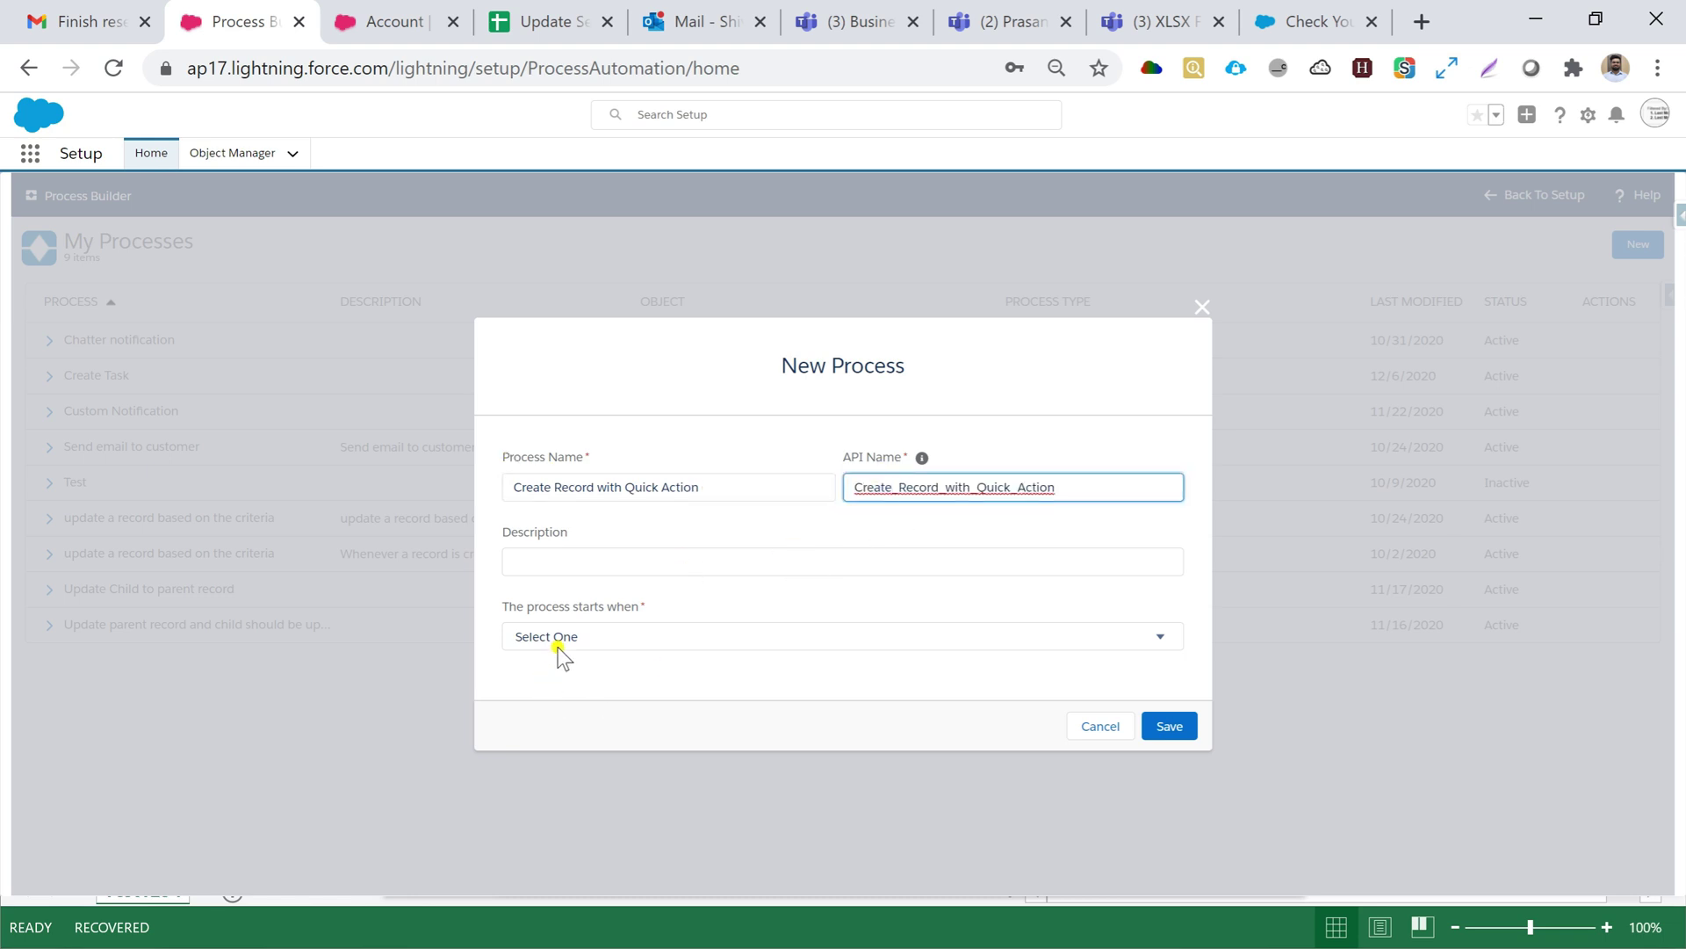
left_click(579, 642)
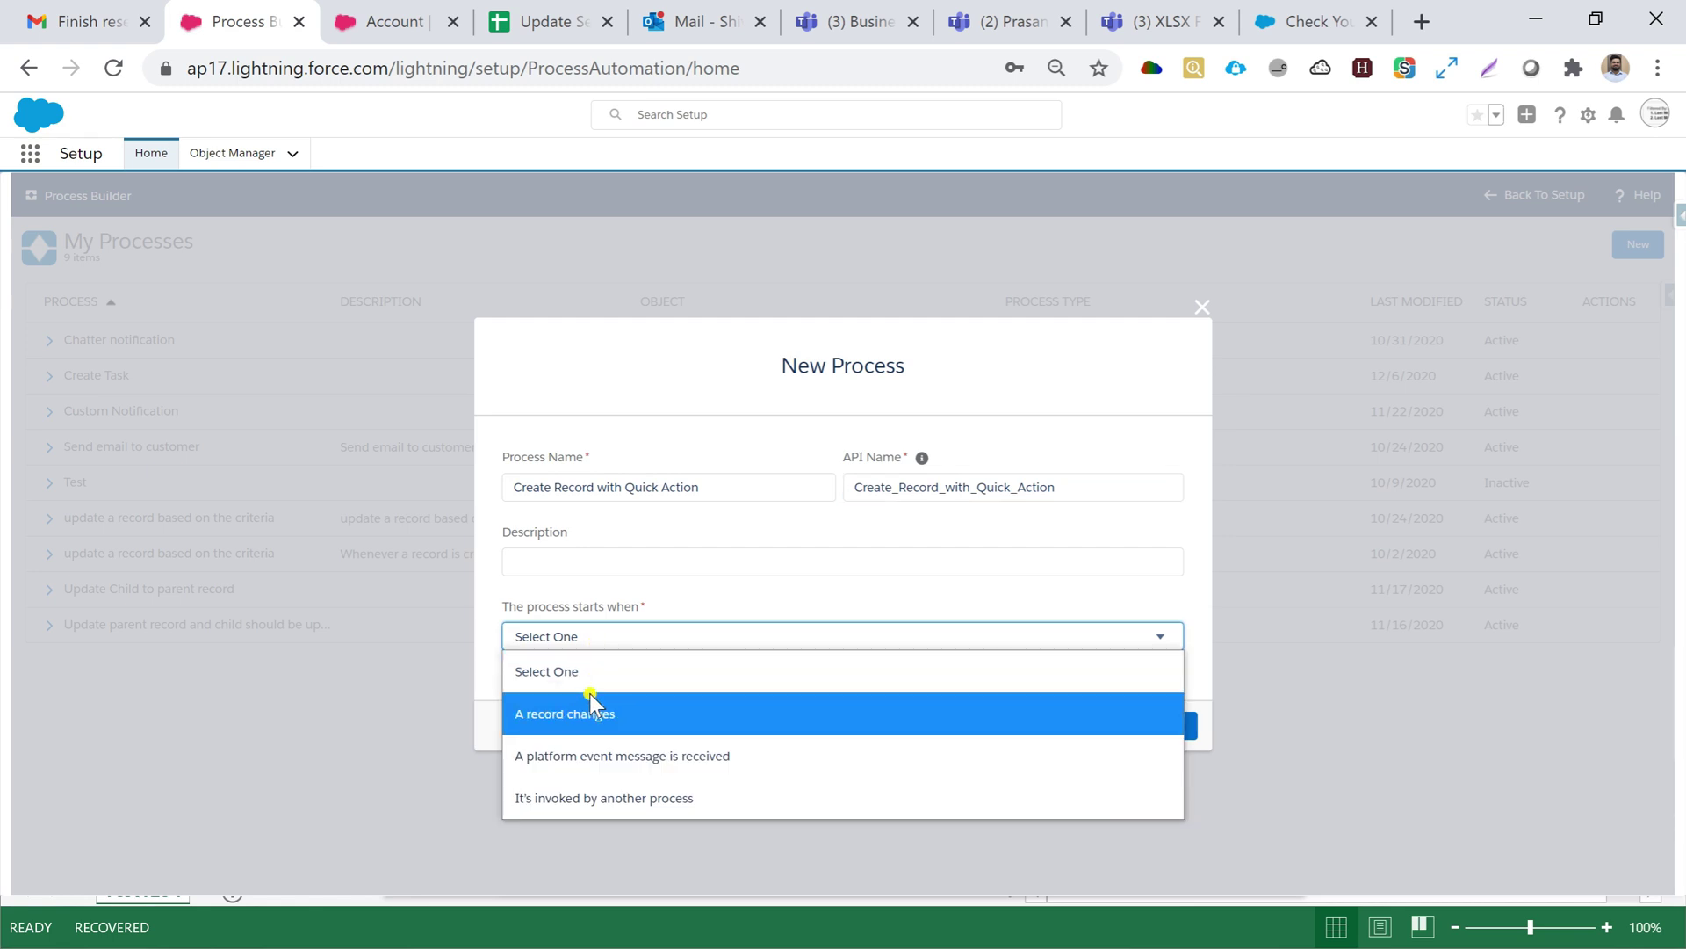
left_click(590, 699)
left_click(1155, 729)
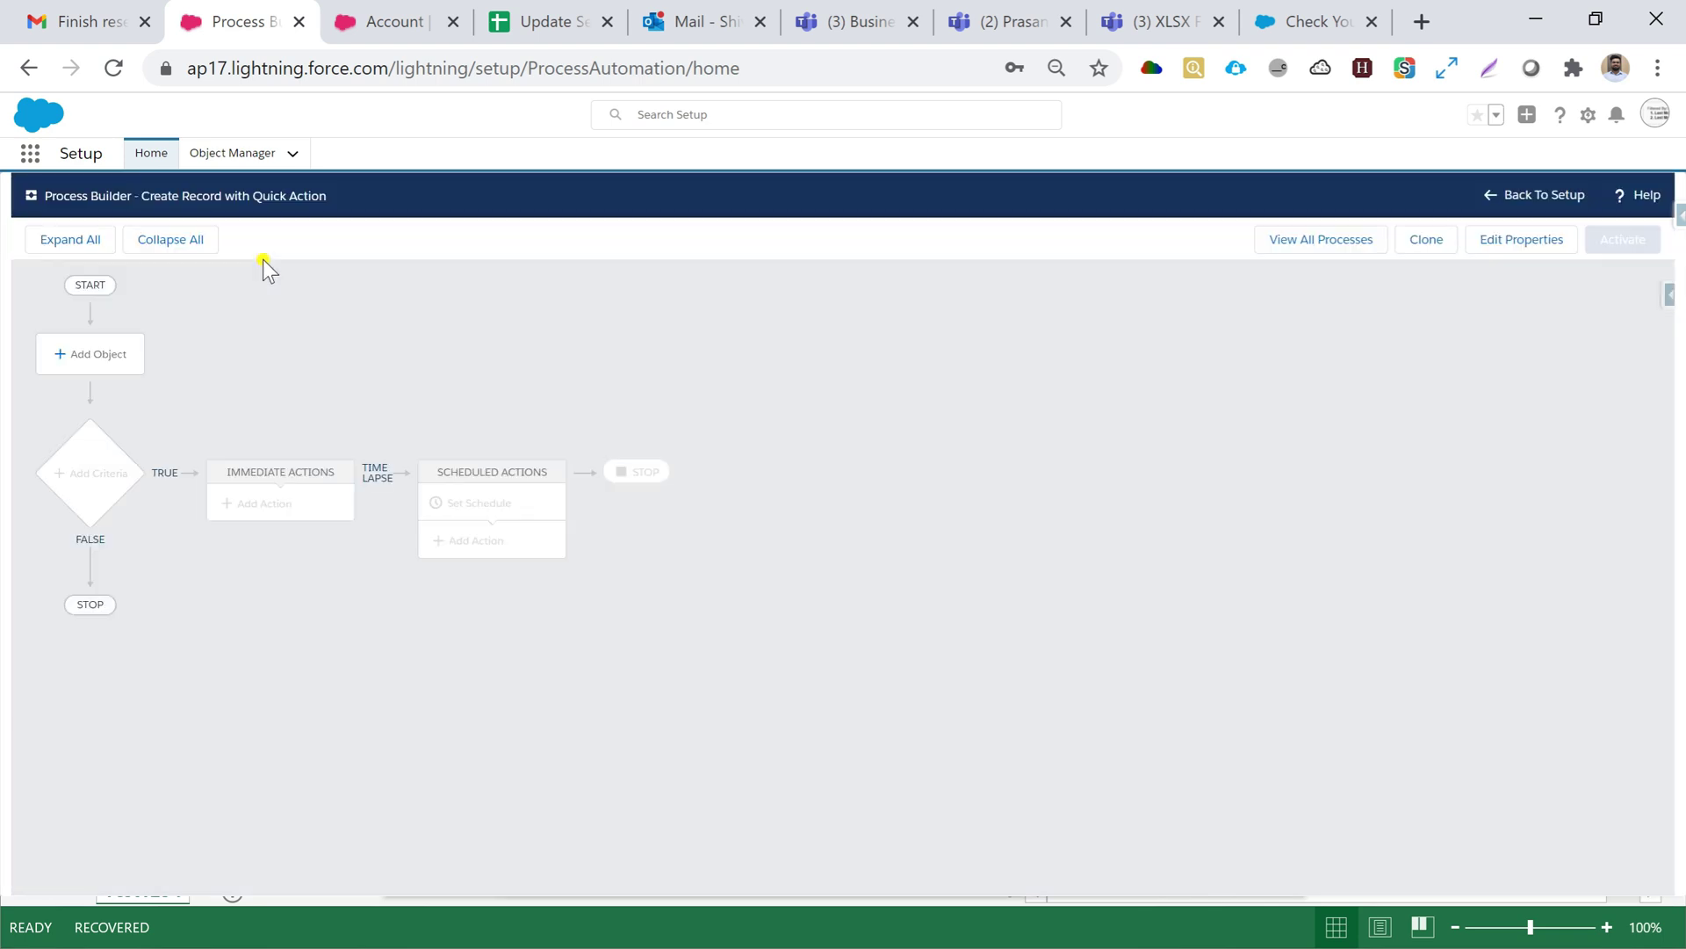
Set Account as the process's object, starting only when a record is created, and save it
left_click(90, 353)
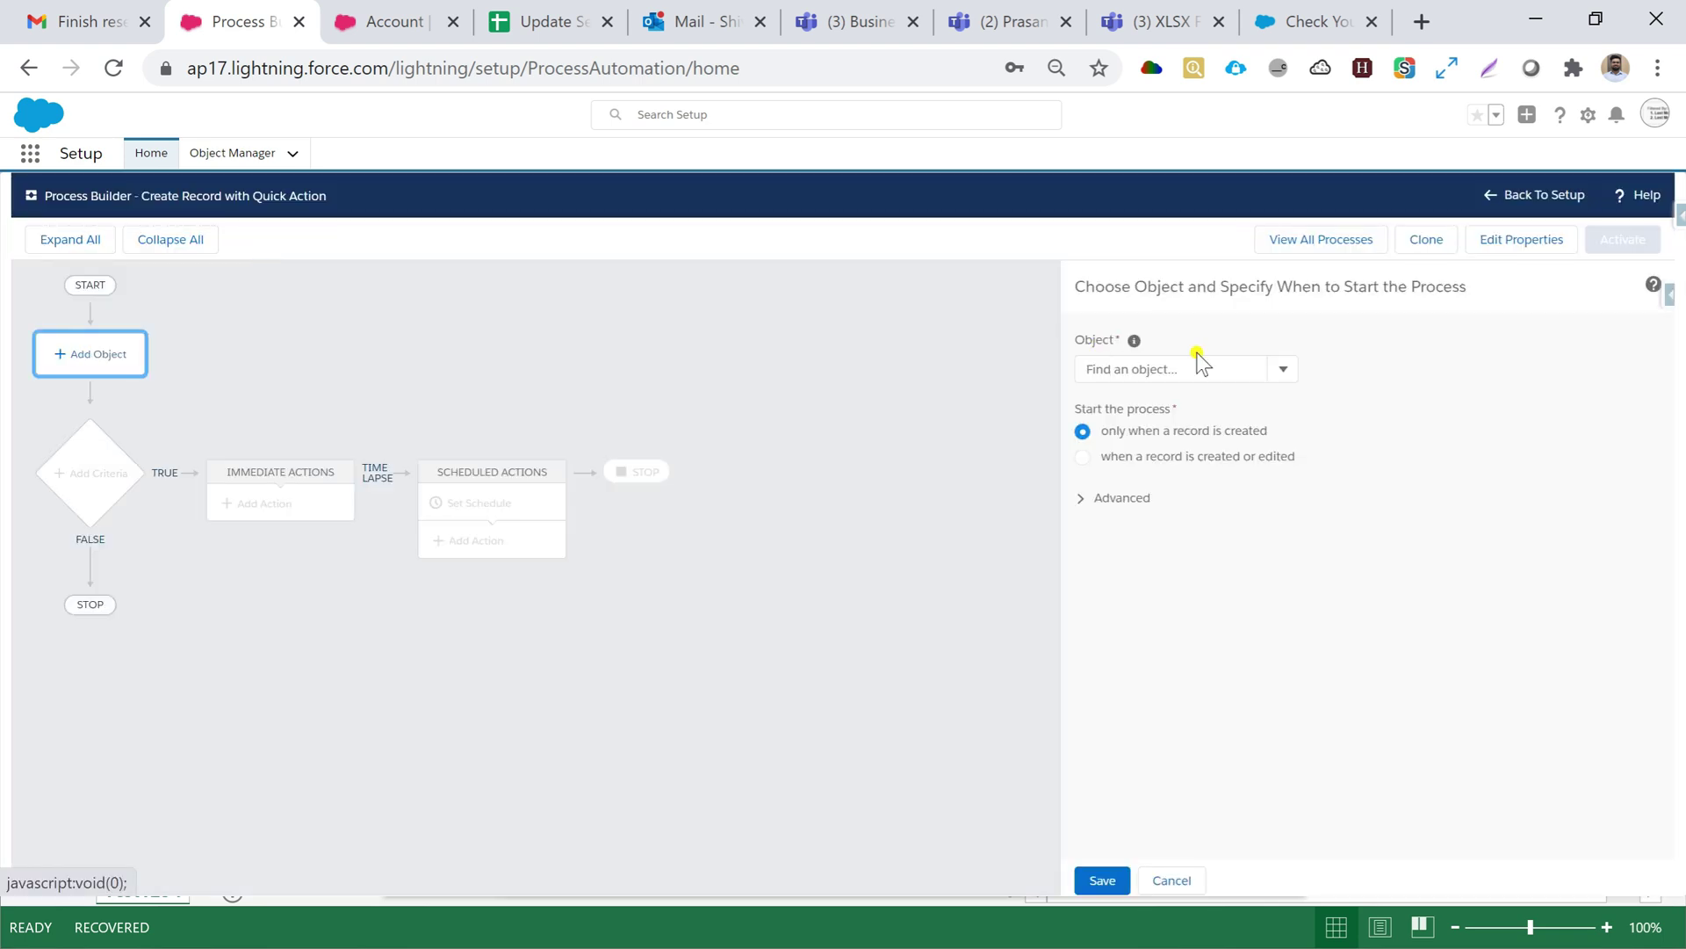
left_click(1107, 370)
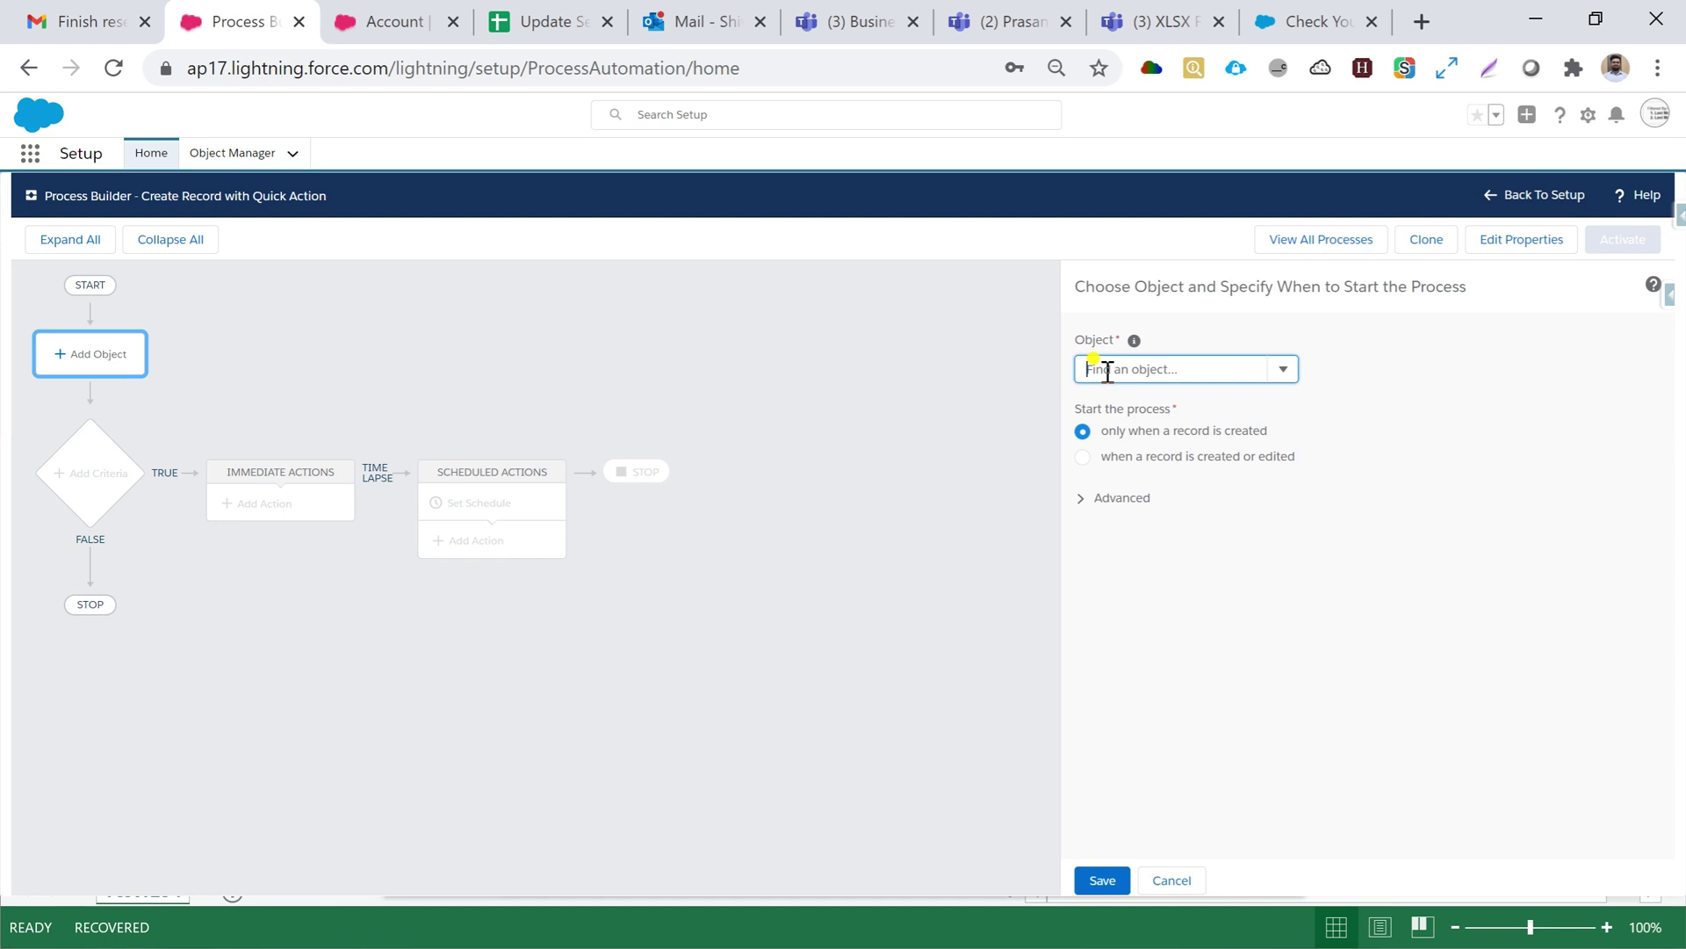
type("Acc")
left_click(1108, 395)
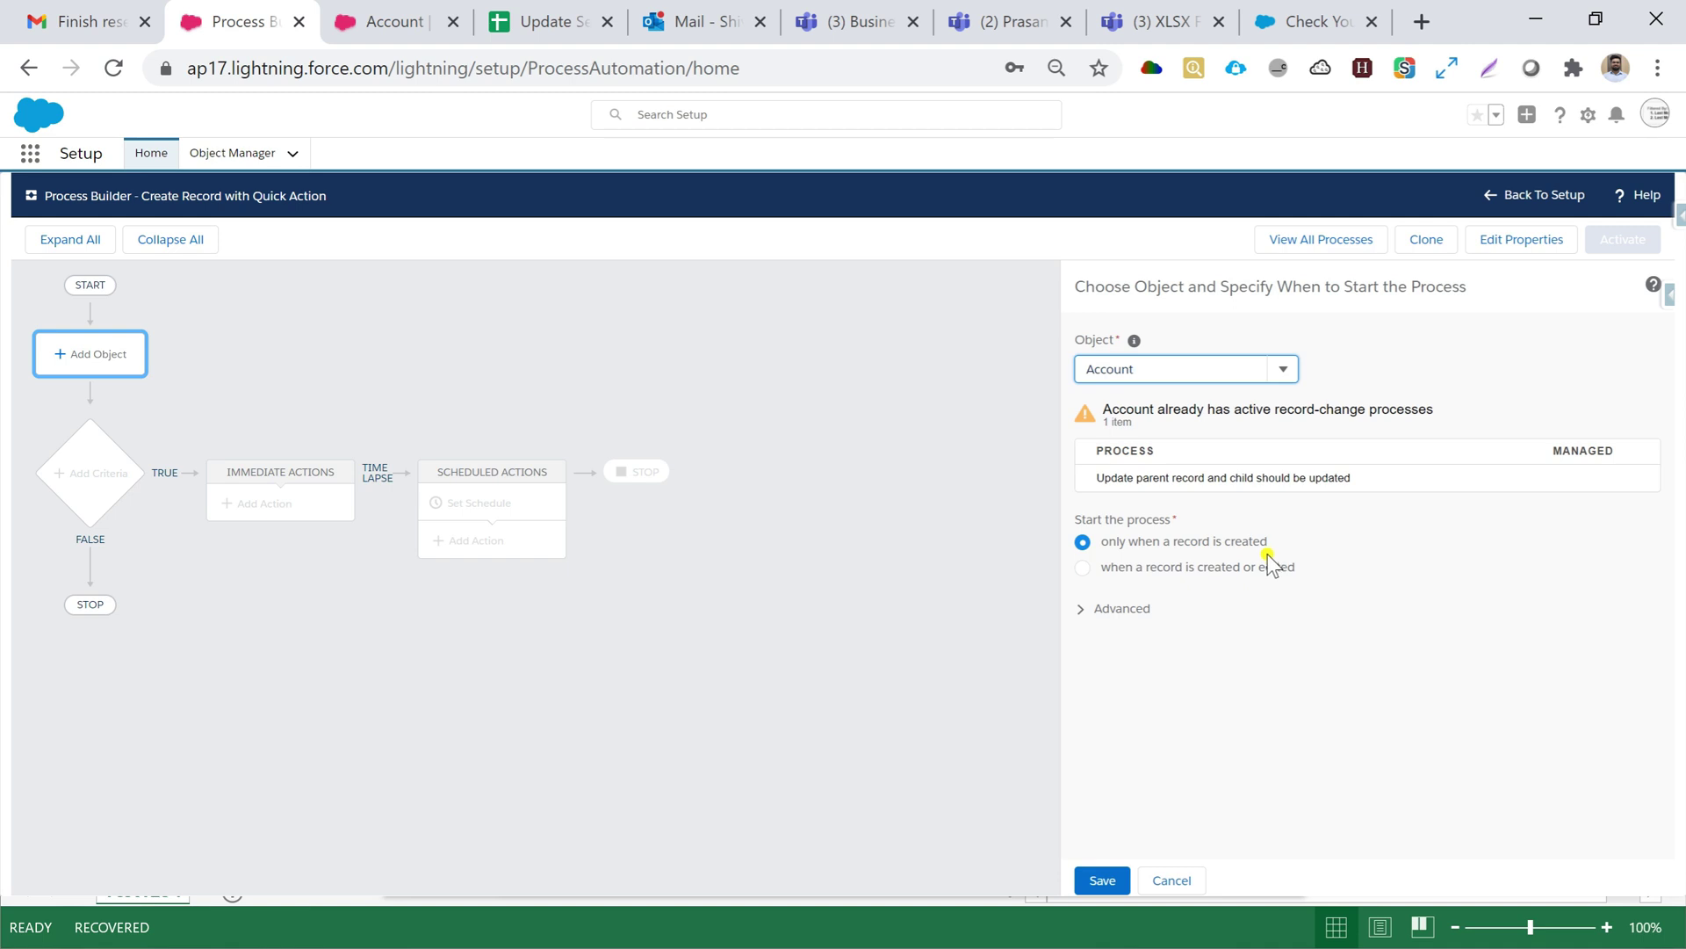
left_click(1107, 881)
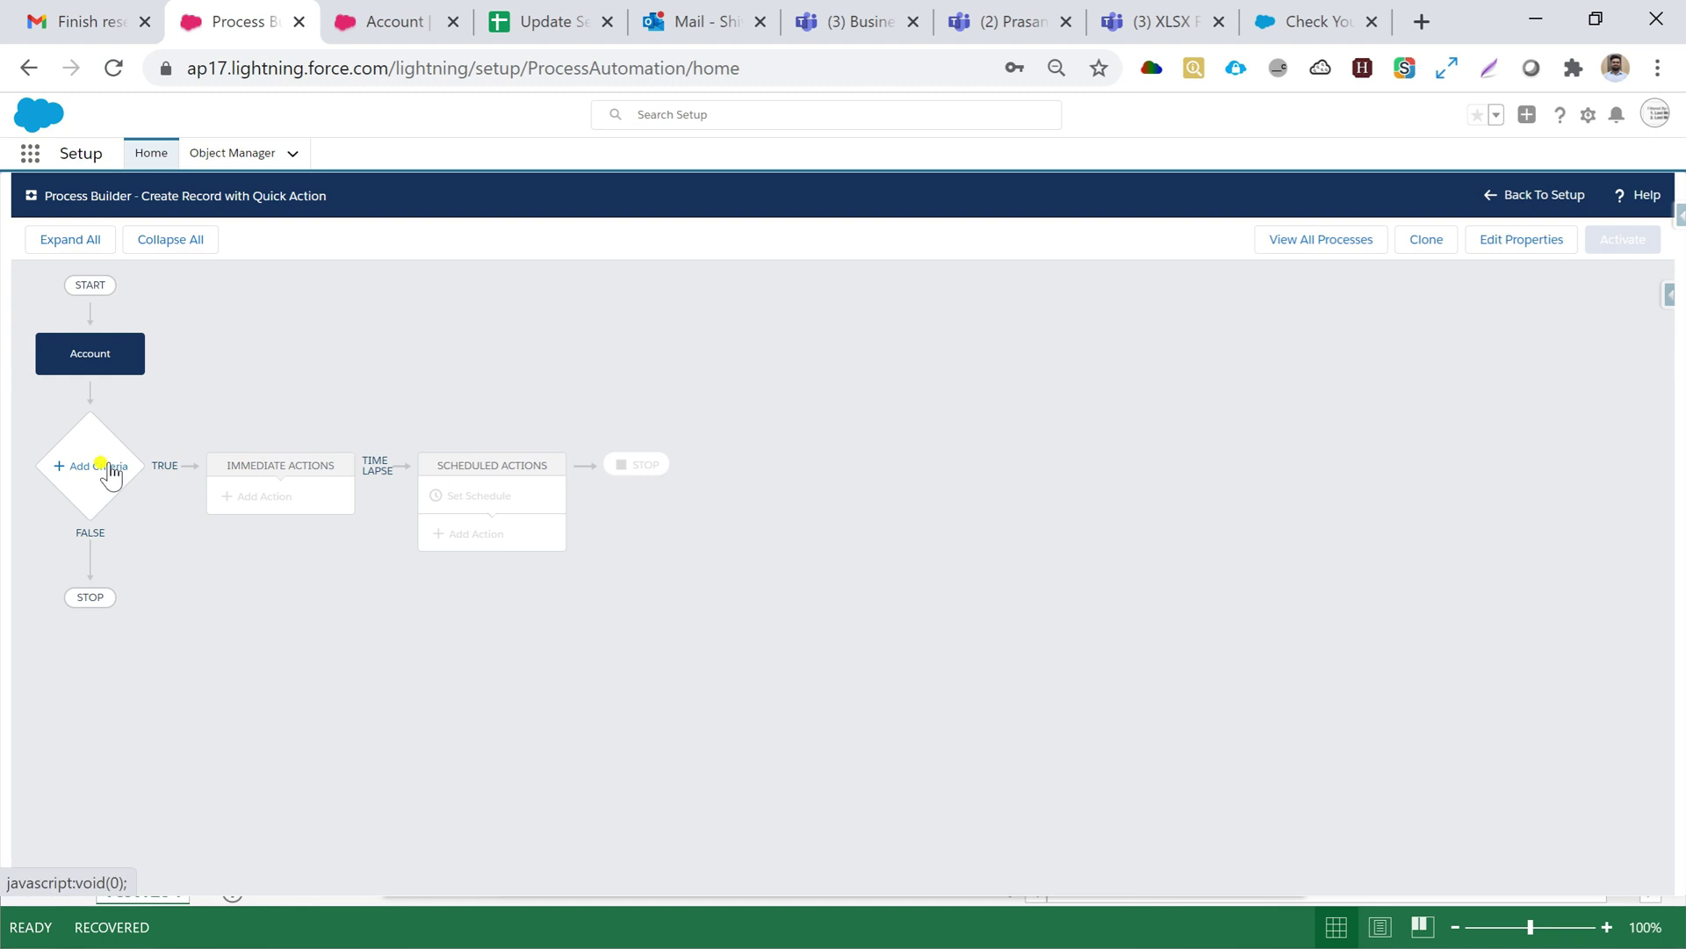
Add and save a criteria node named "Create Record" that executes the actions without any criteria
left_click(101, 474)
left_click(990, 363)
type("C")
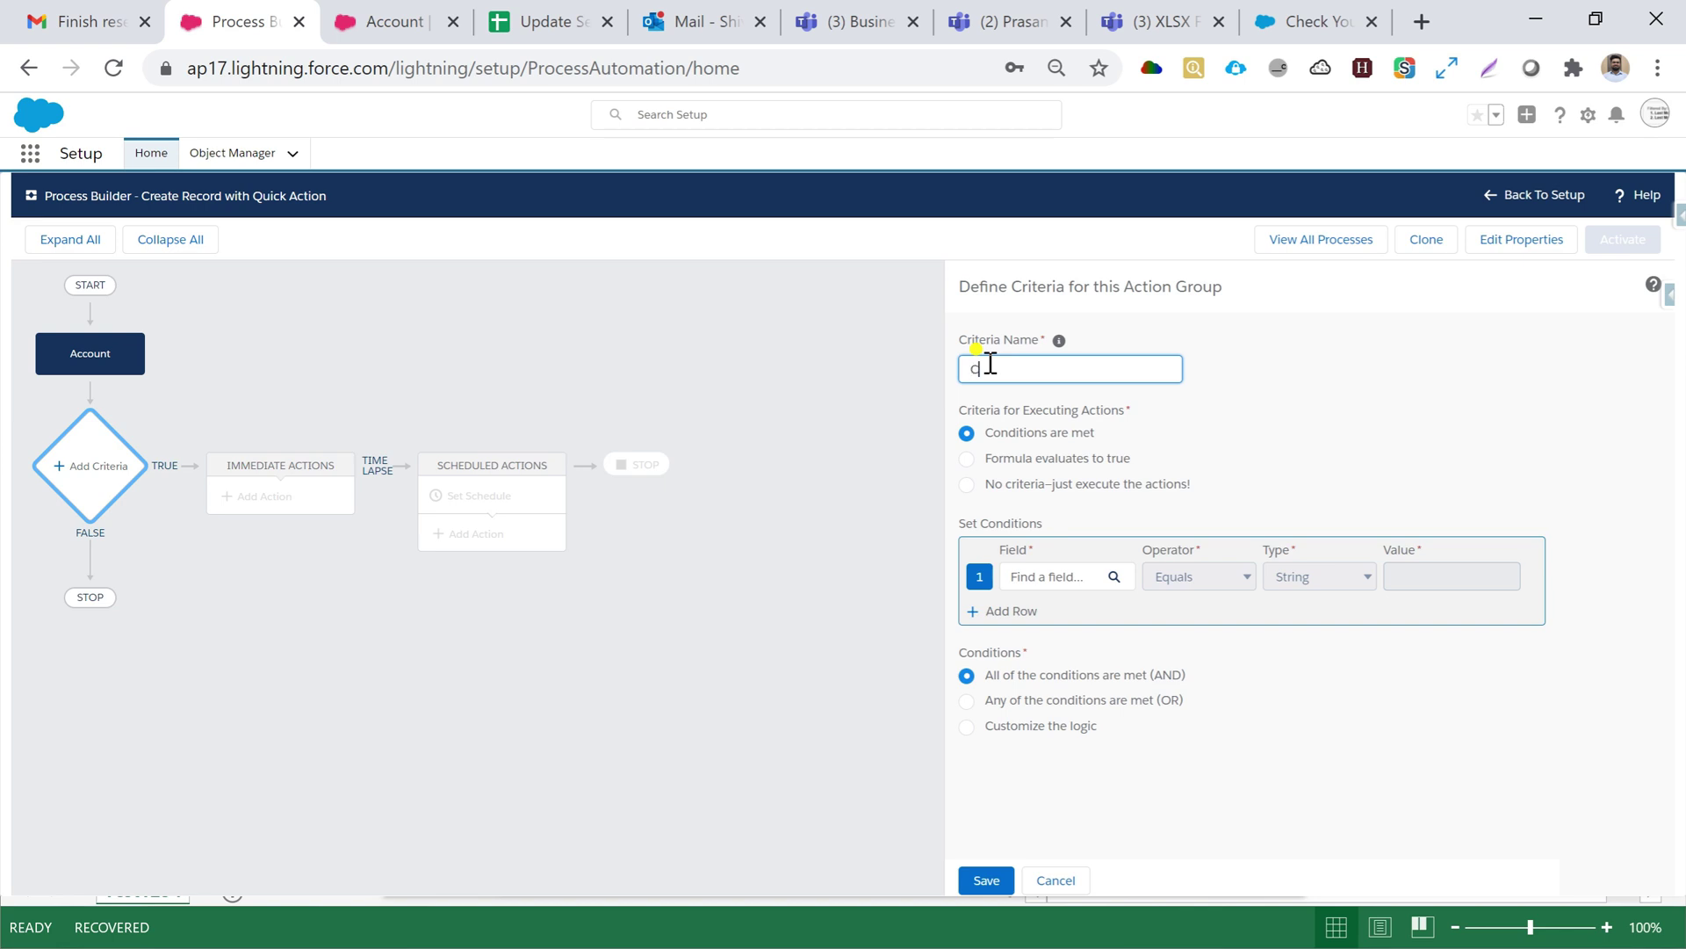
type("reate Record")
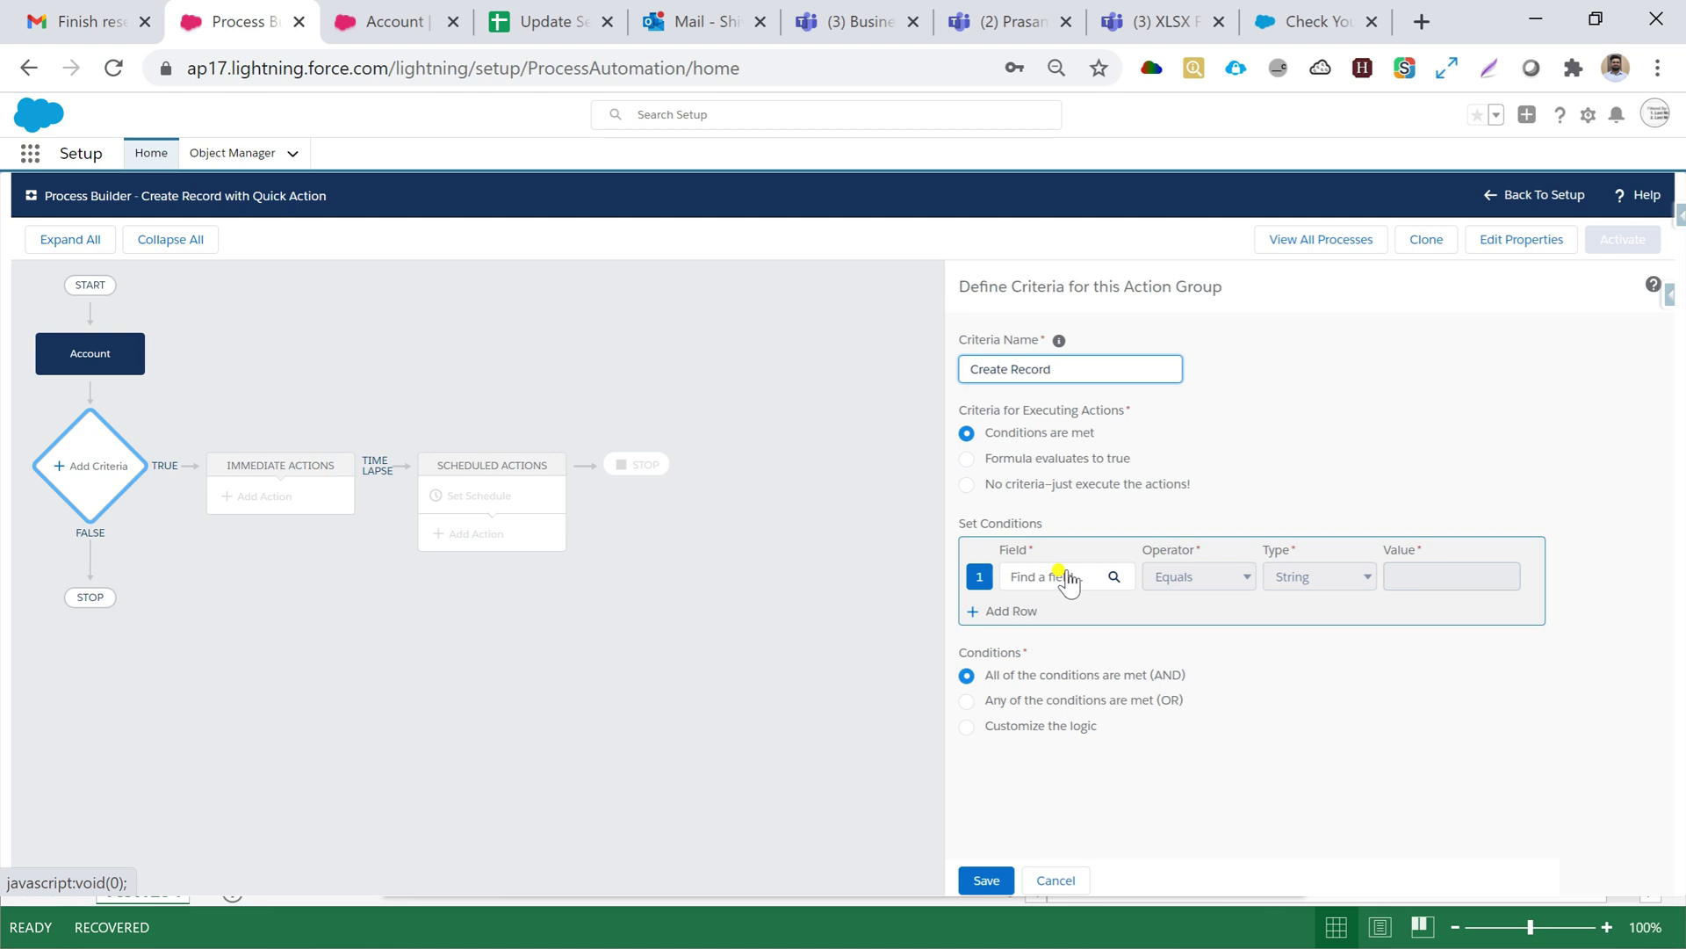
left_click(967, 486)
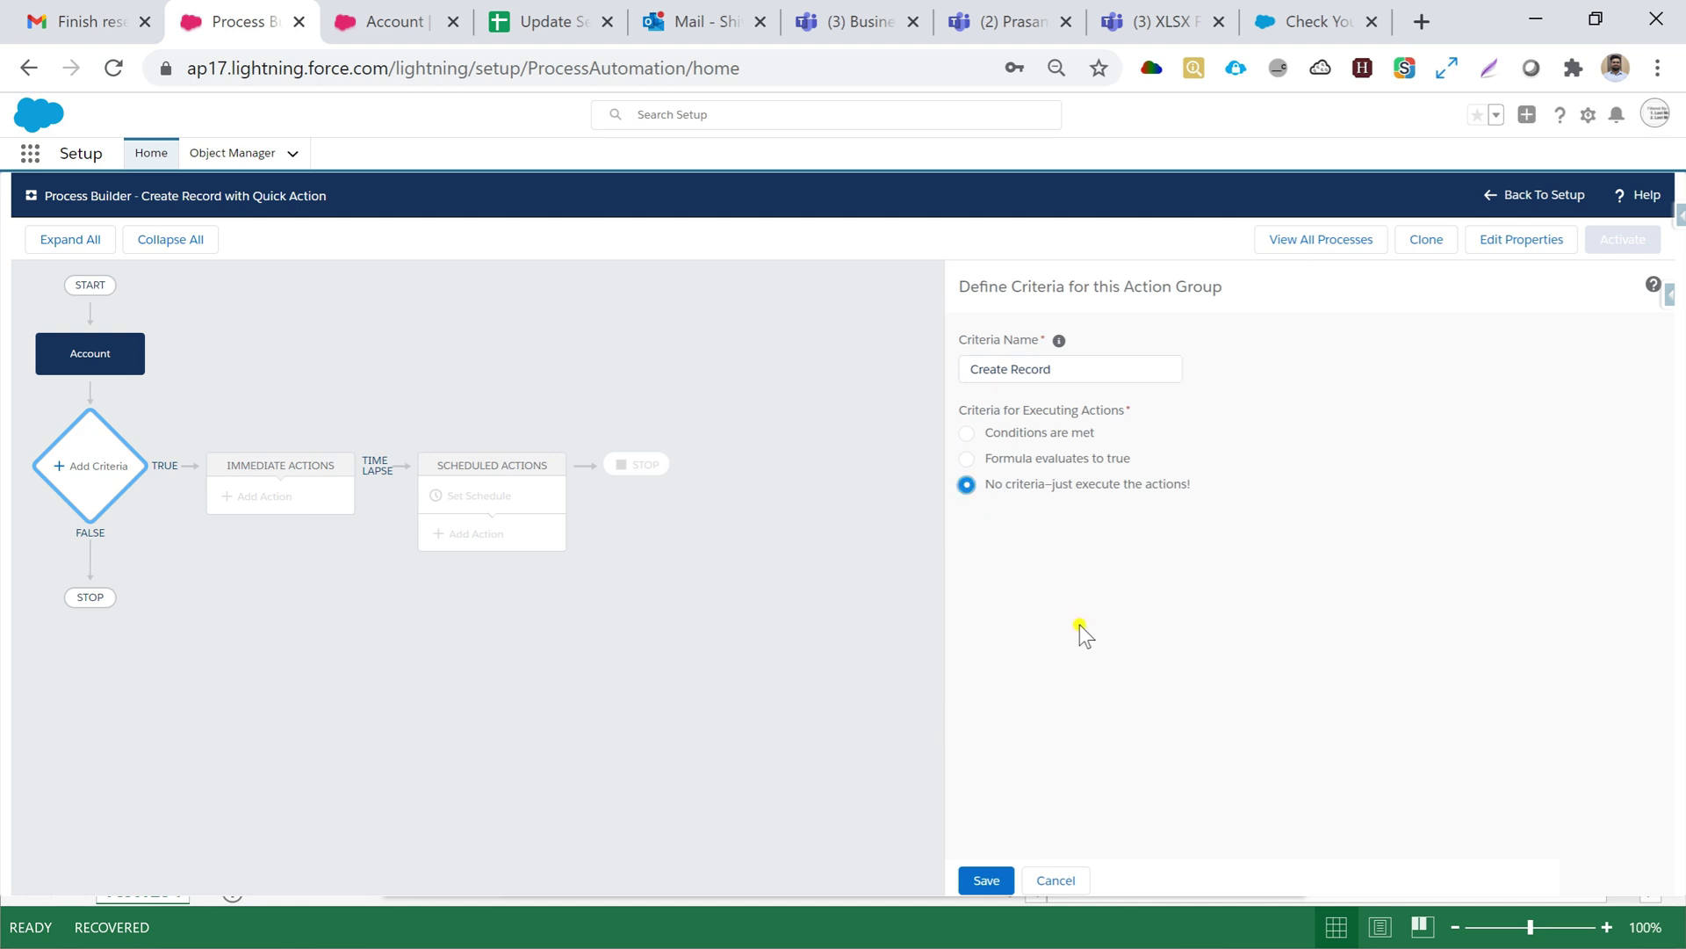
left_click(984, 881)
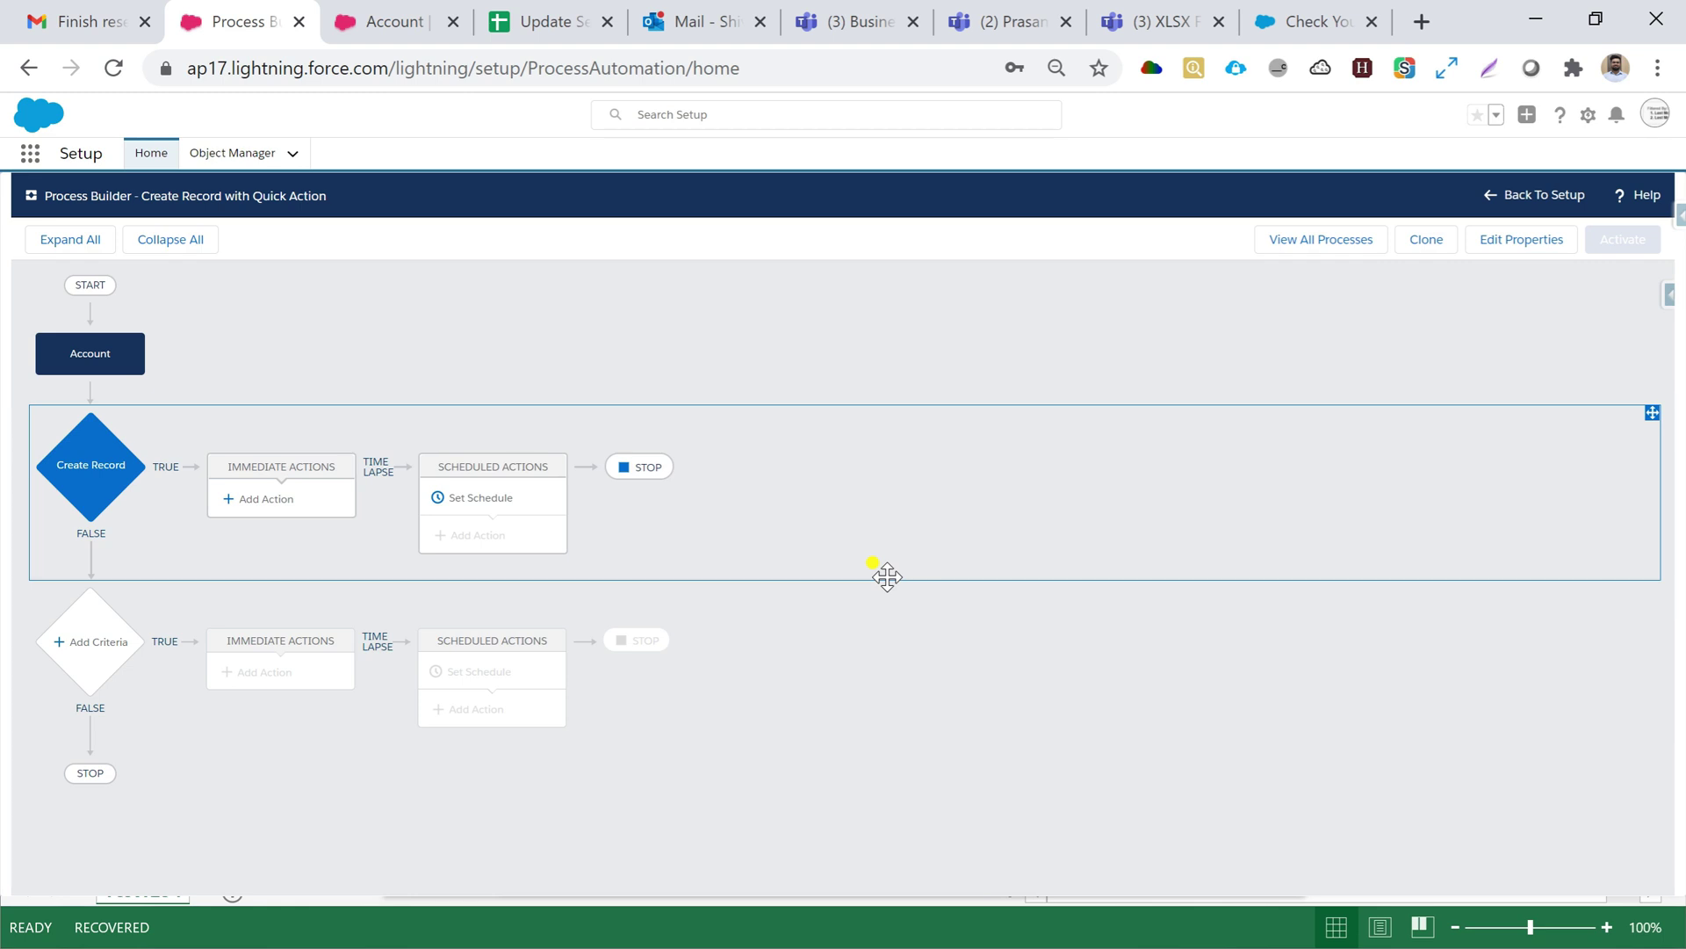
Add an immediate action of type Quick Actions named "Create Record" to the Create Record criteria node
left_click(244, 508)
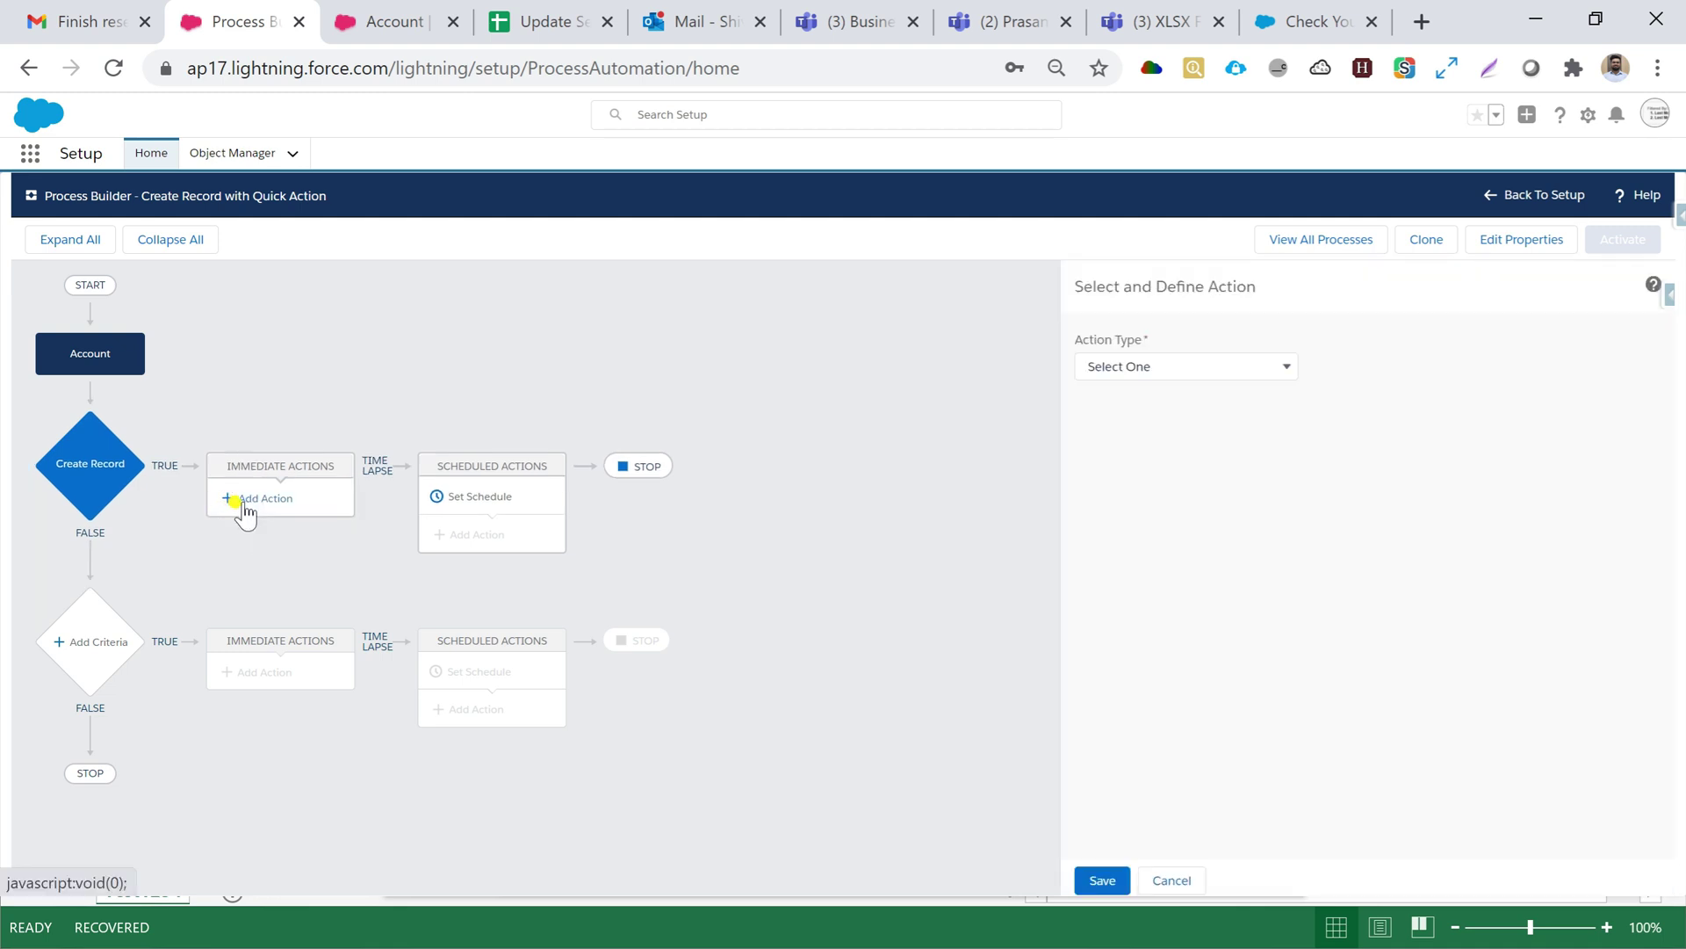
left_click(1175, 365)
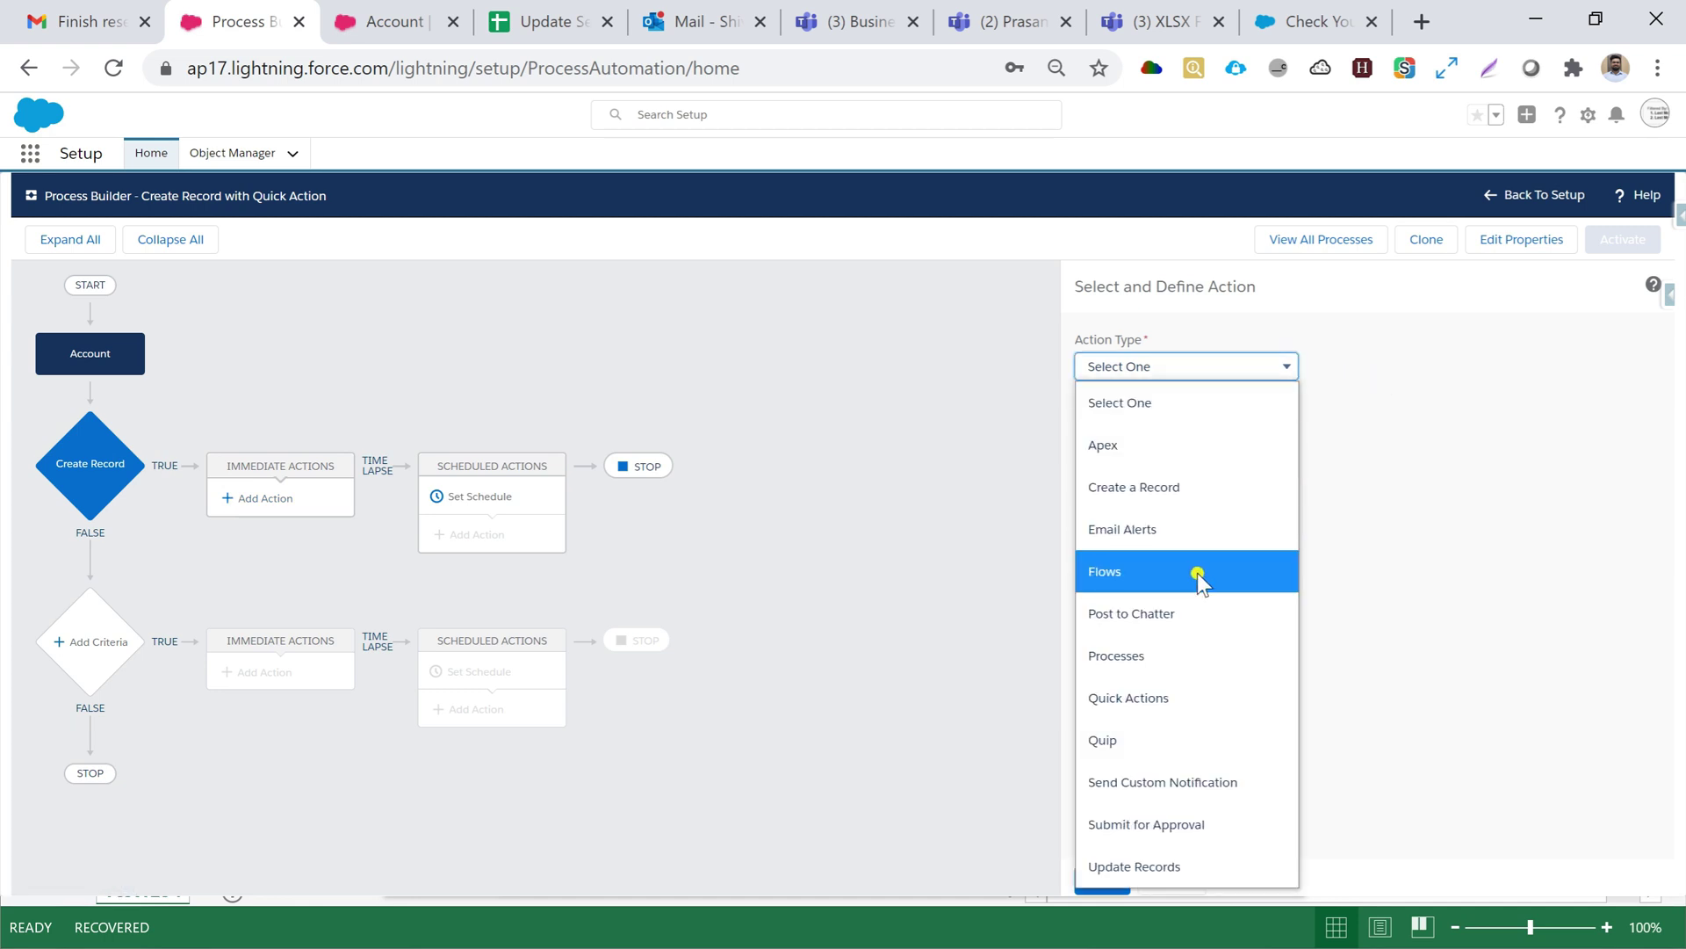
left_click(1157, 699)
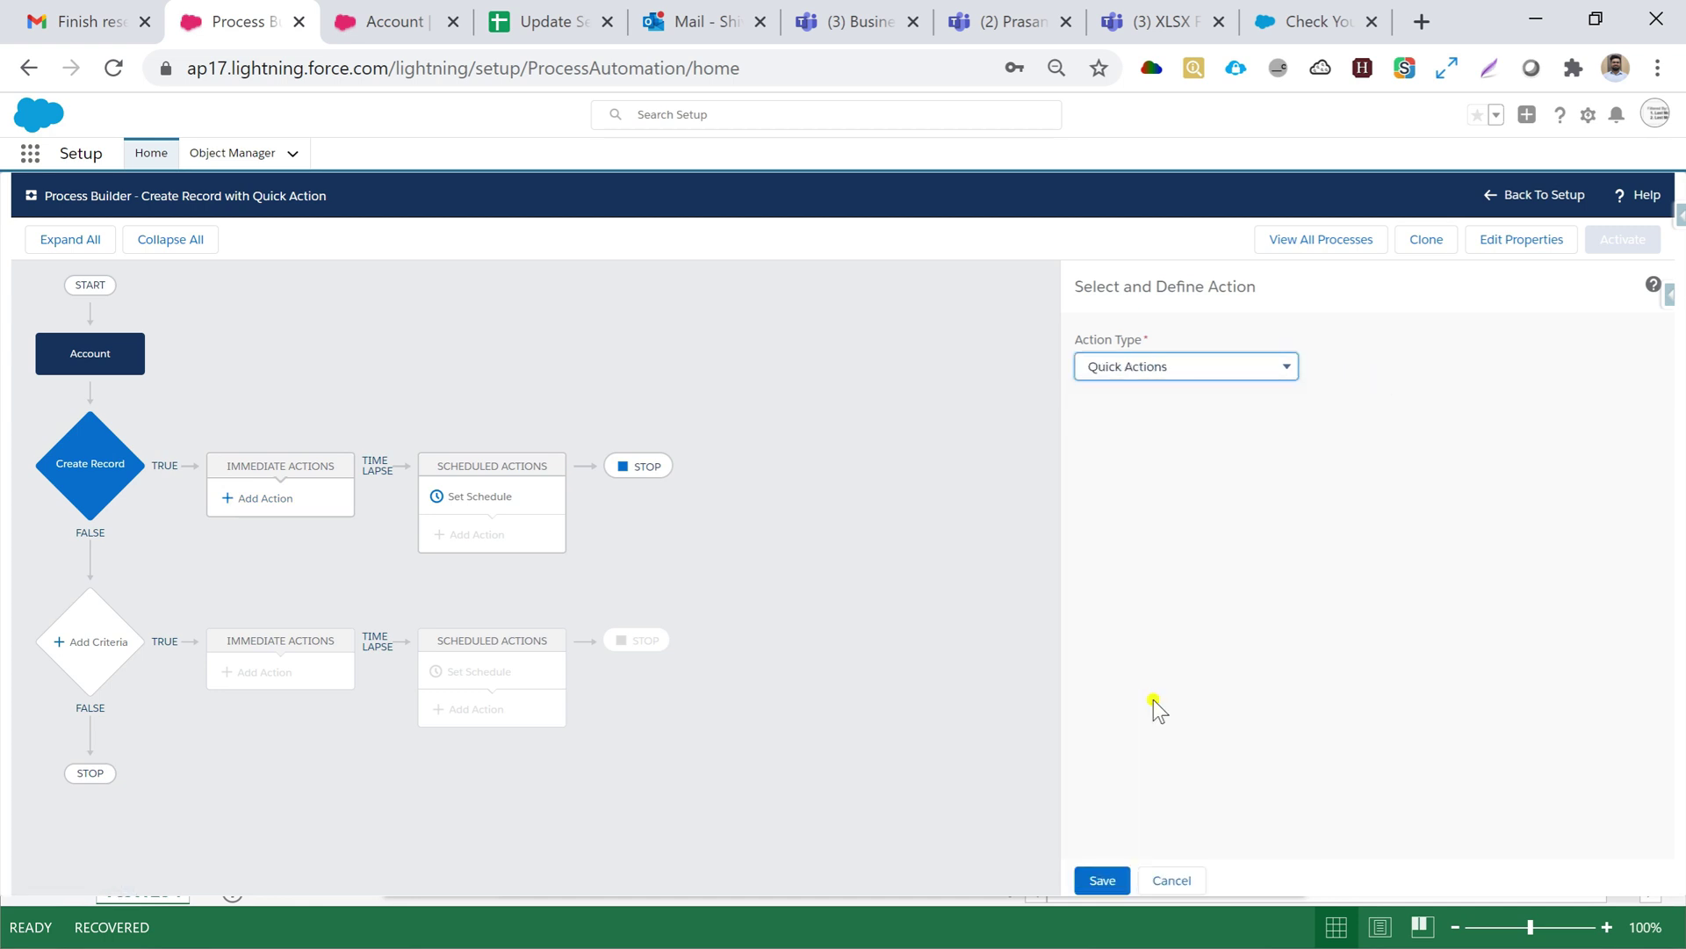
left_click(1102, 433)
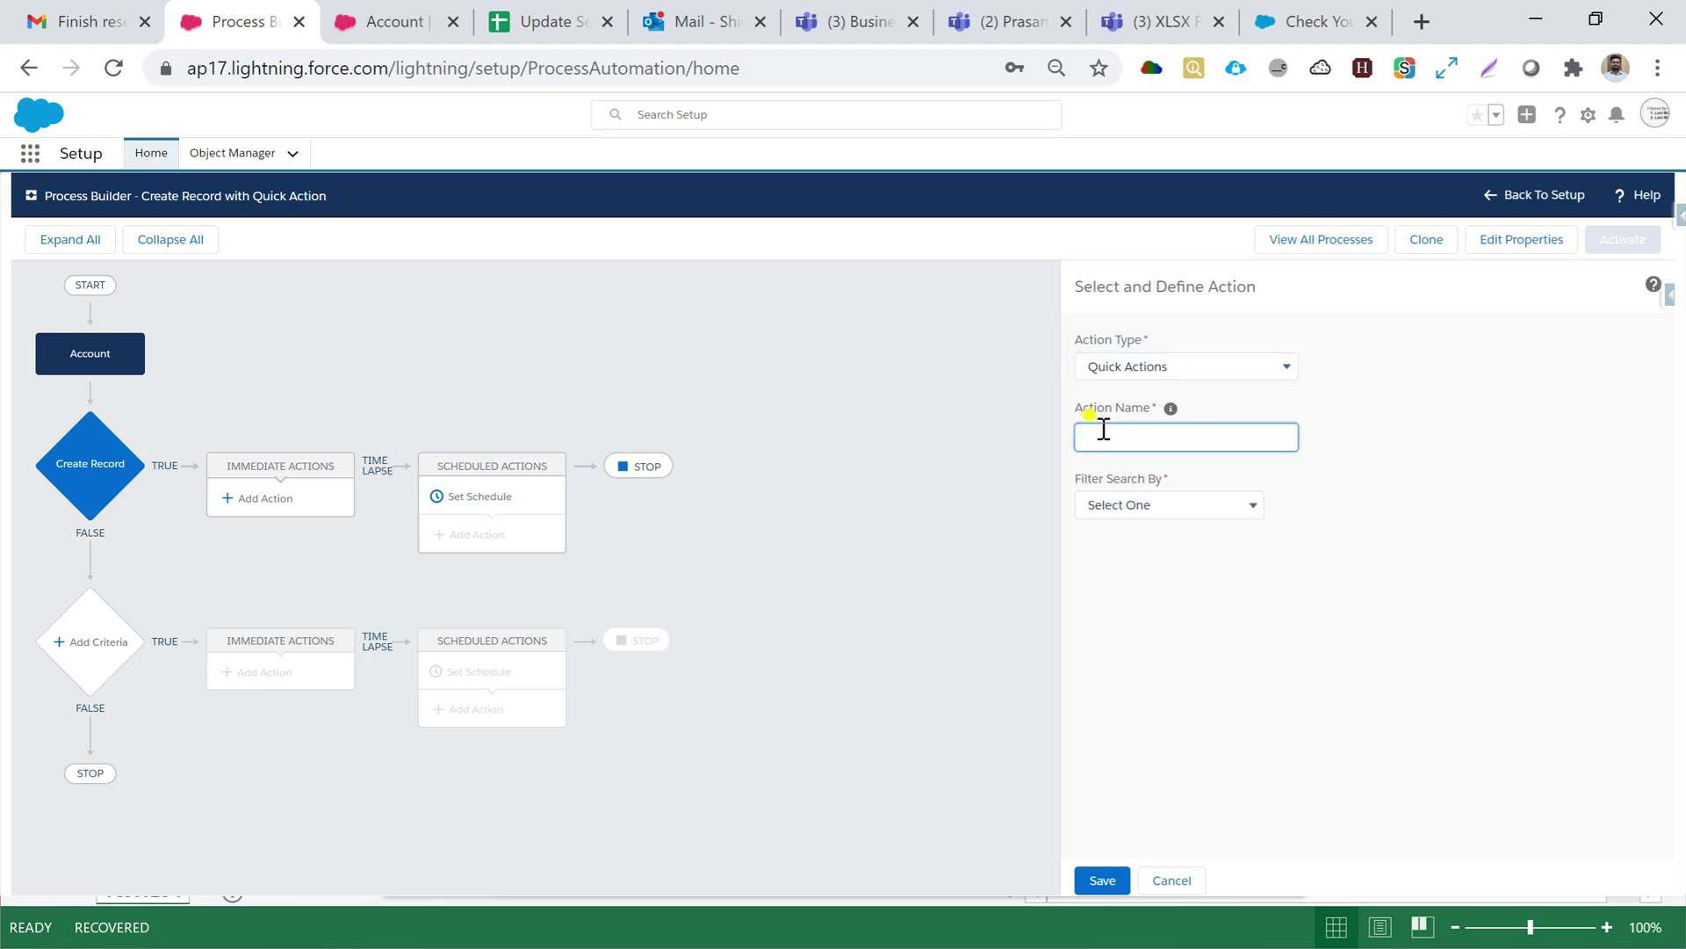
type("Create Record")
Filter the quick actions by the Account object and select its Create Contact action
left_click(1133, 505)
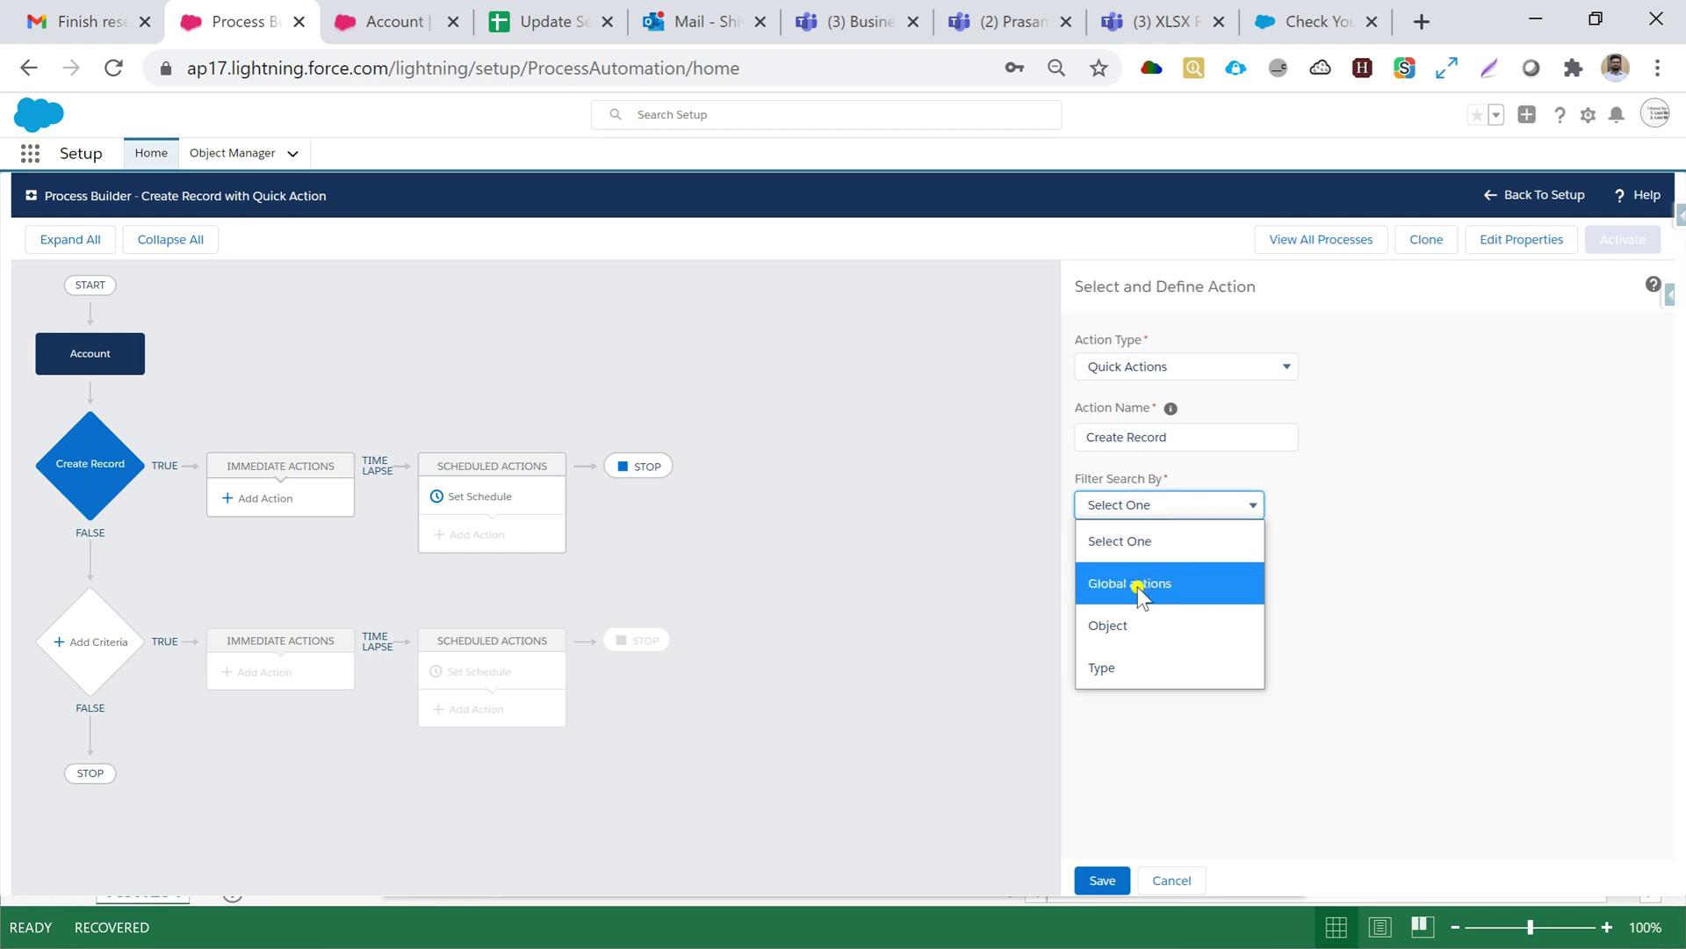
left_click(1201, 466)
left_click(1147, 514)
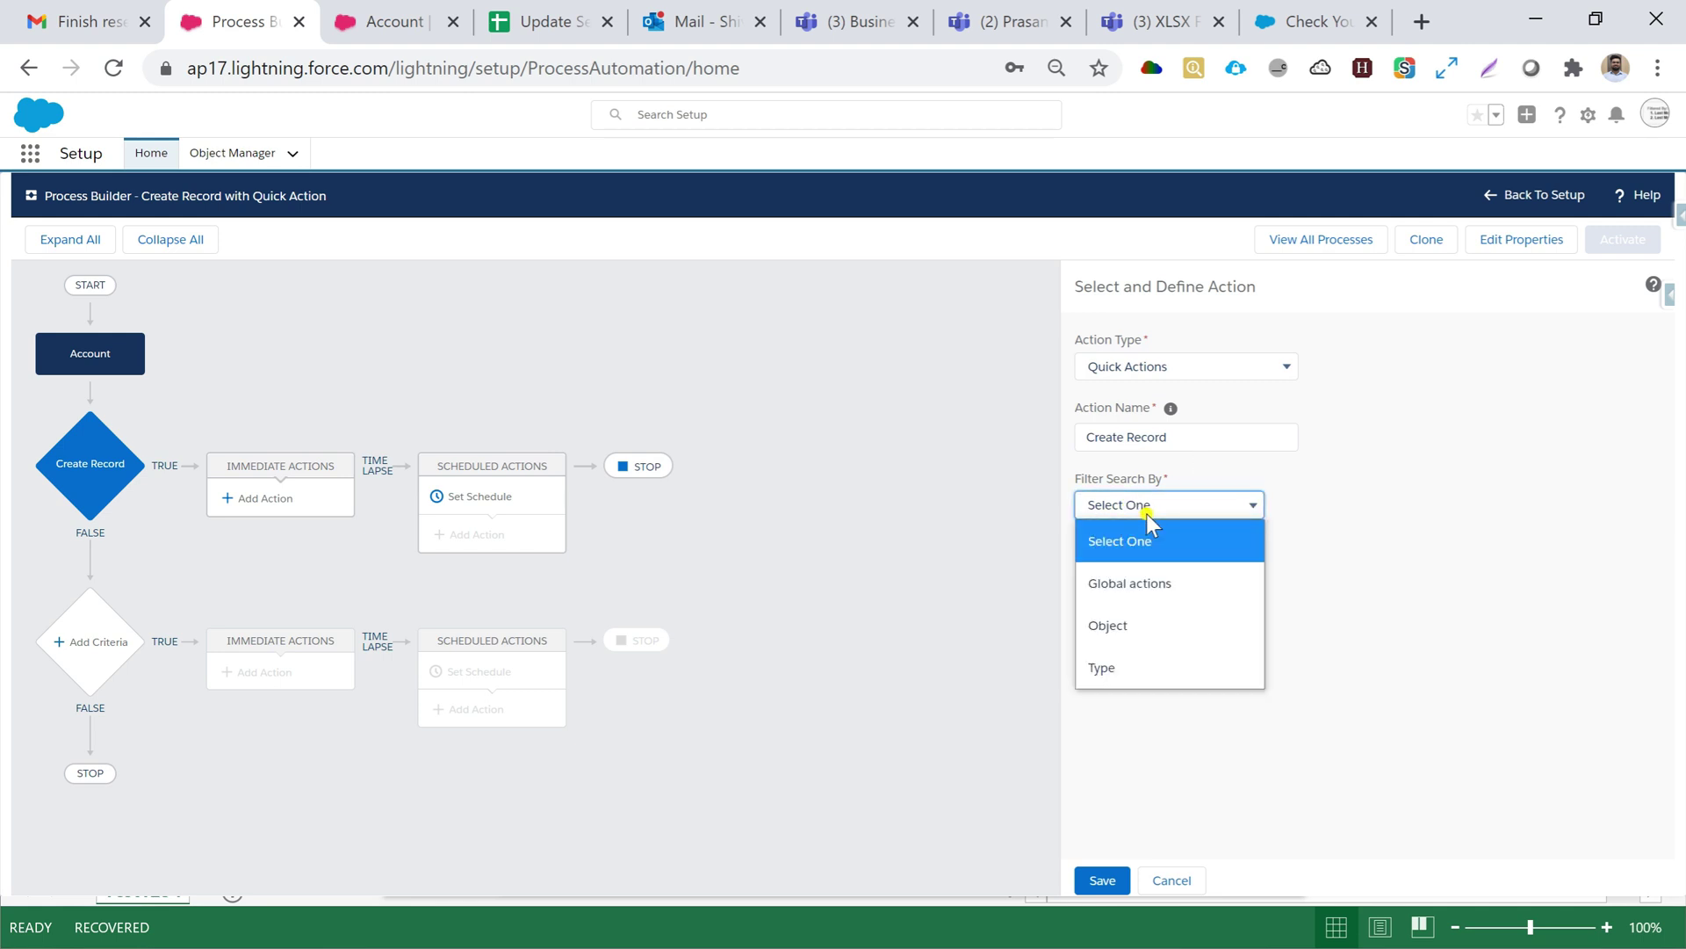
left_click(1126, 625)
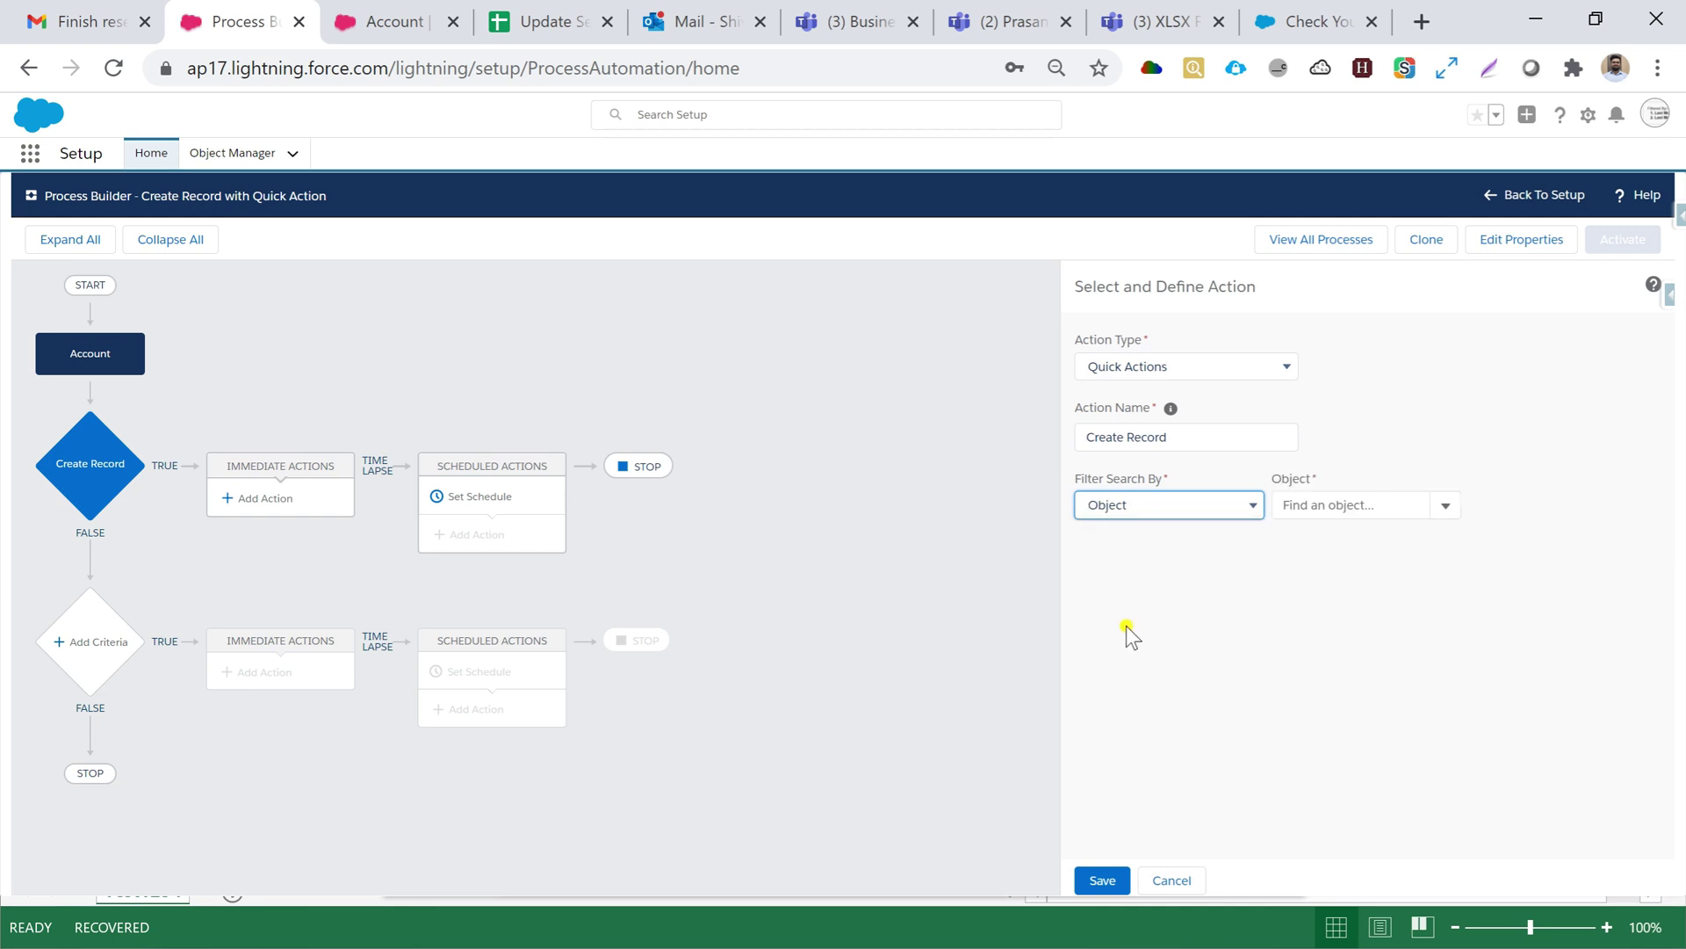
left_click(1332, 508)
type("A")
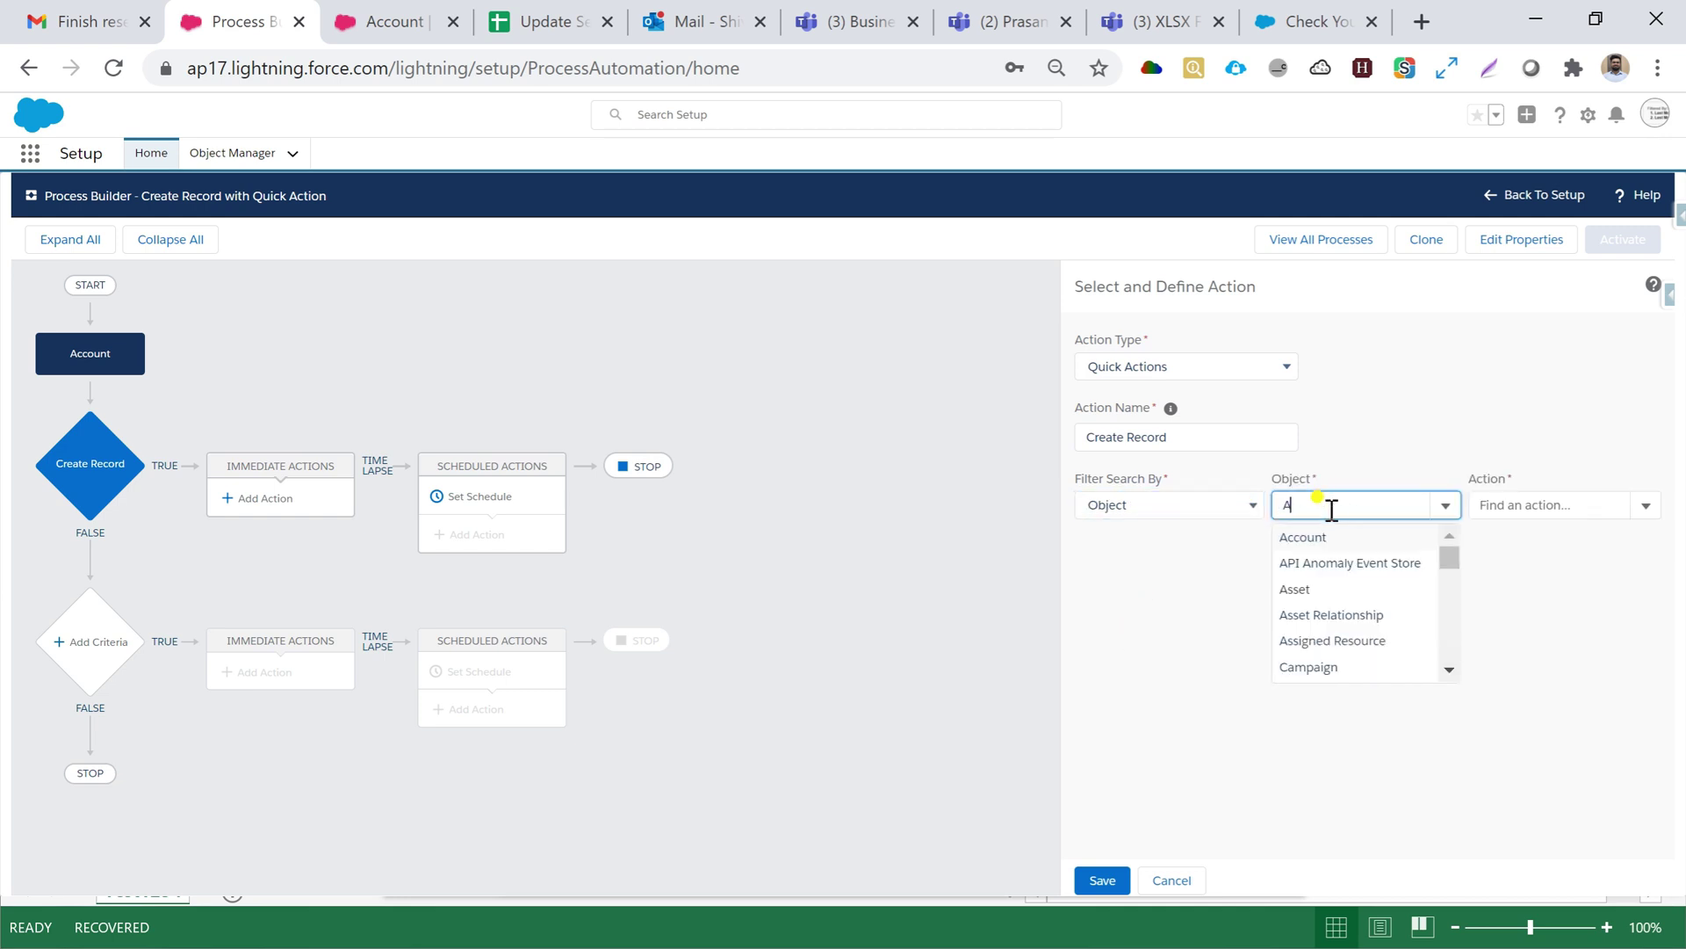
type("c")
left_click(1322, 531)
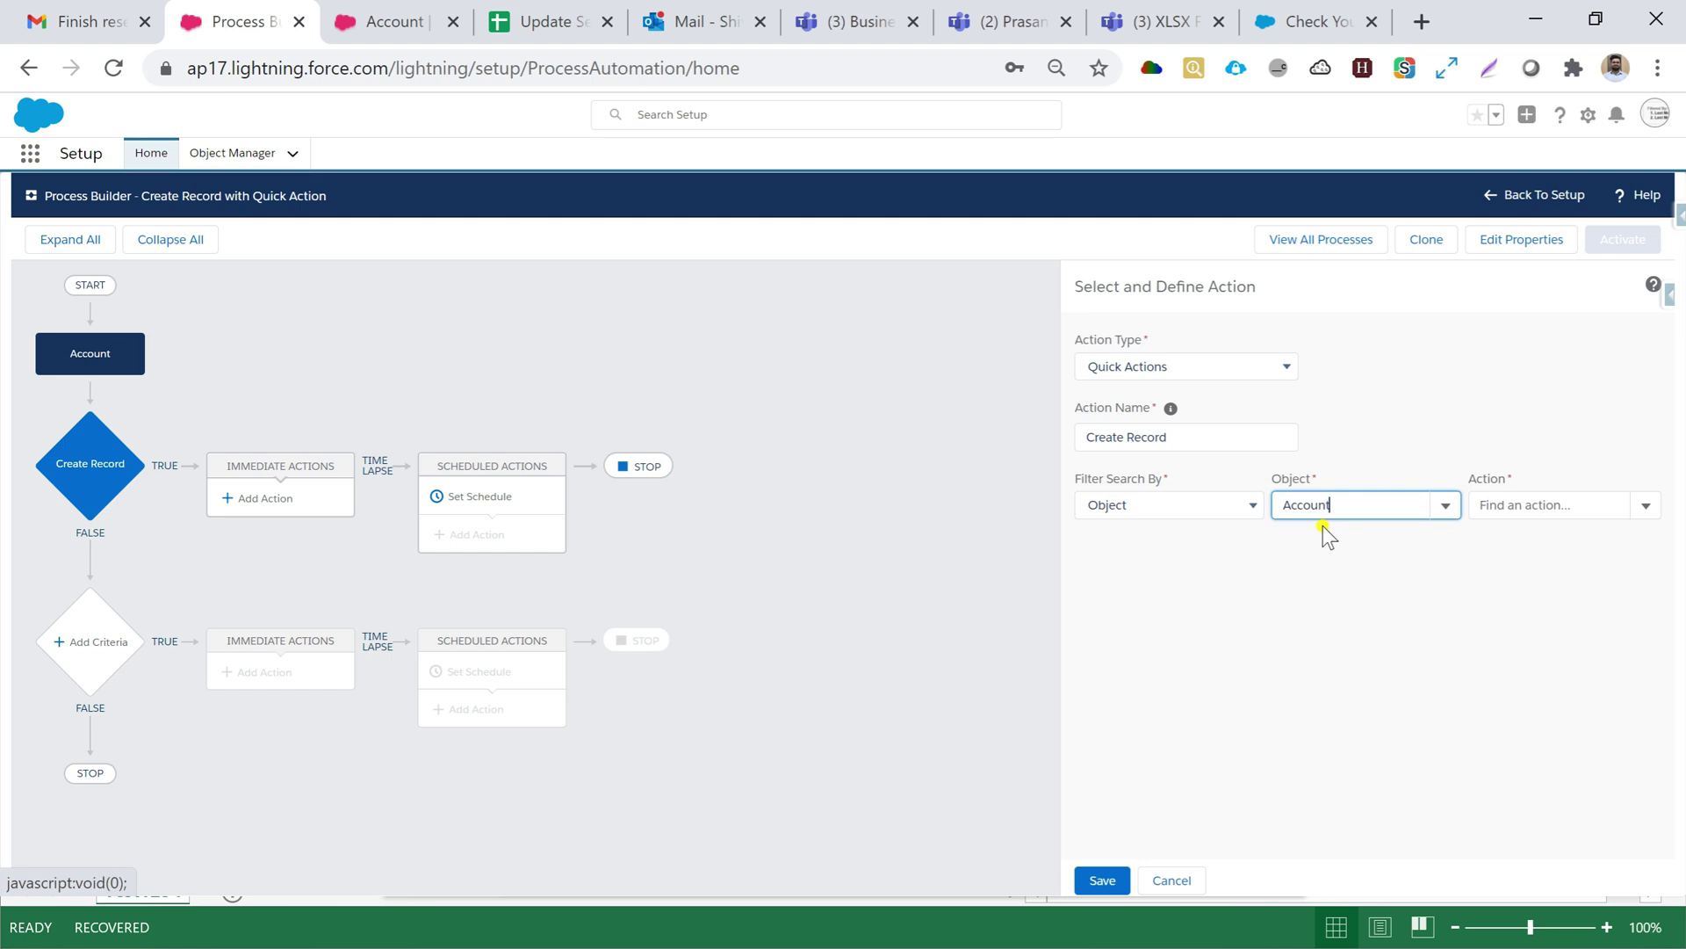
left_click(1512, 506)
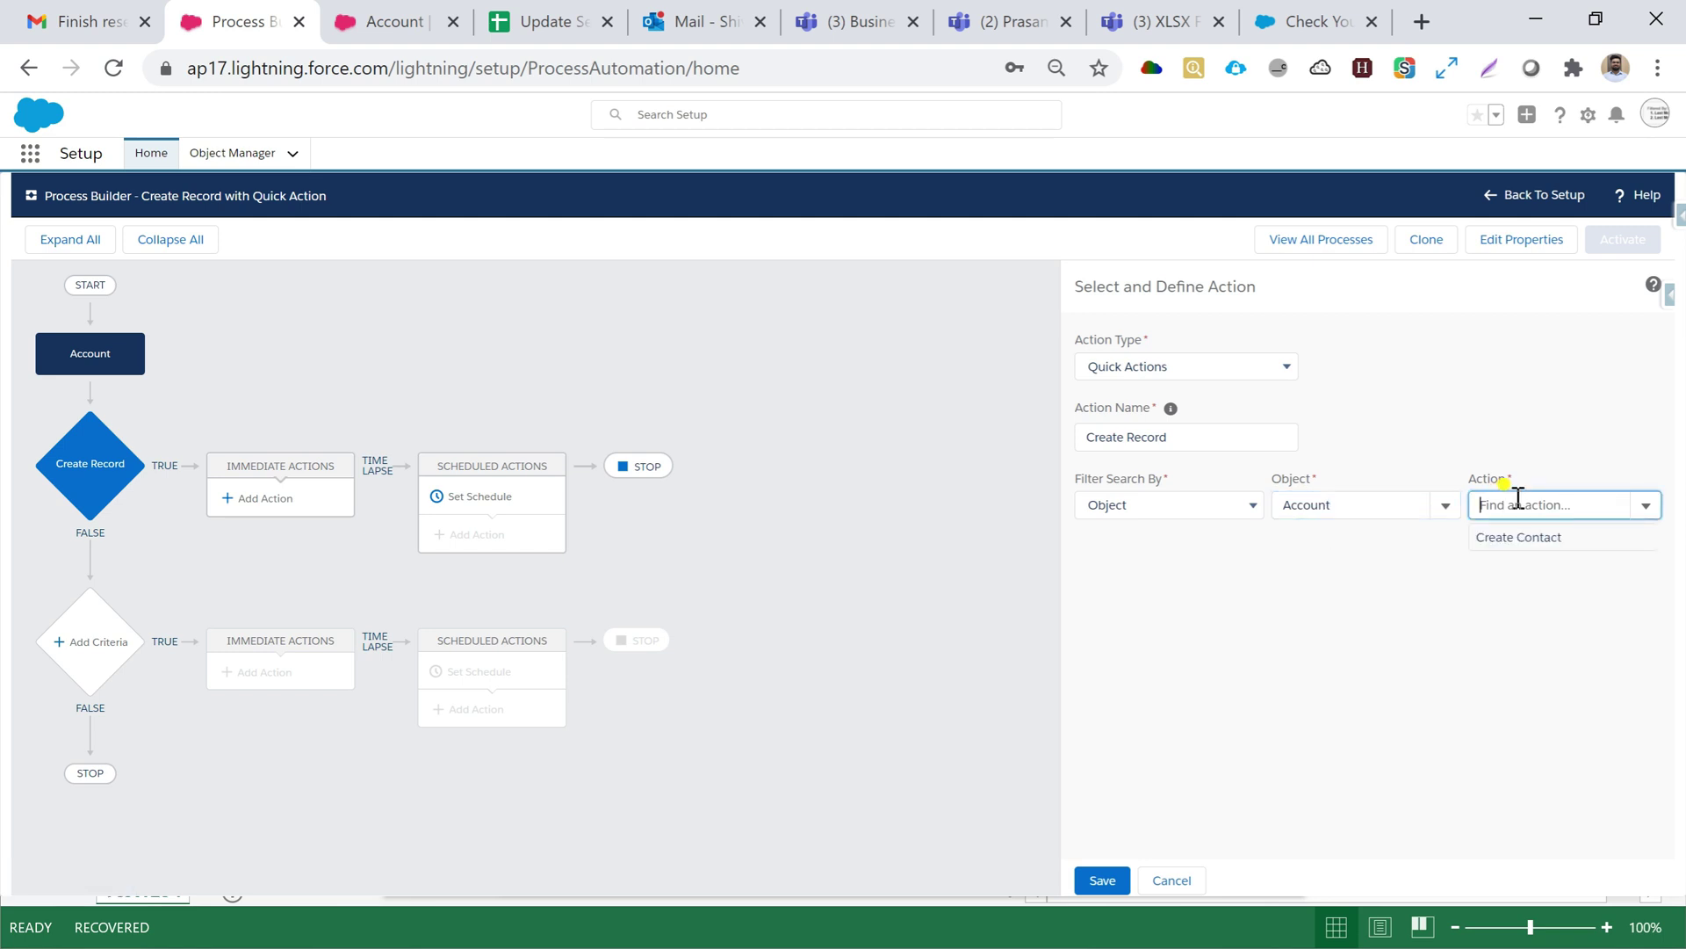
left_click(1513, 545)
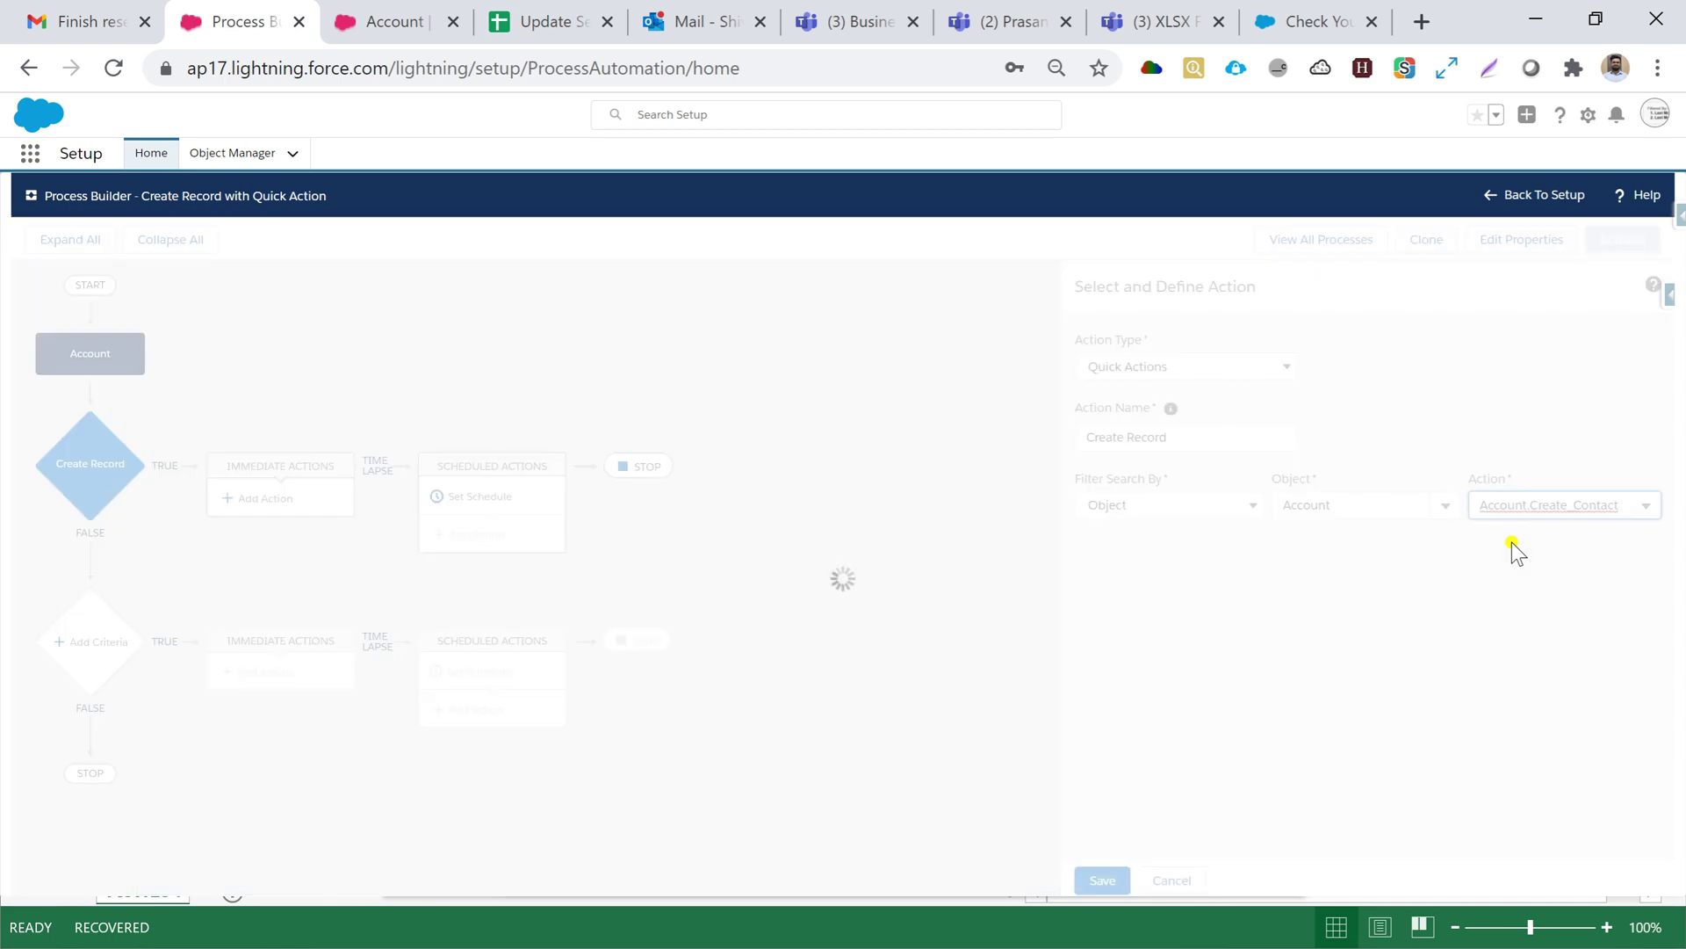
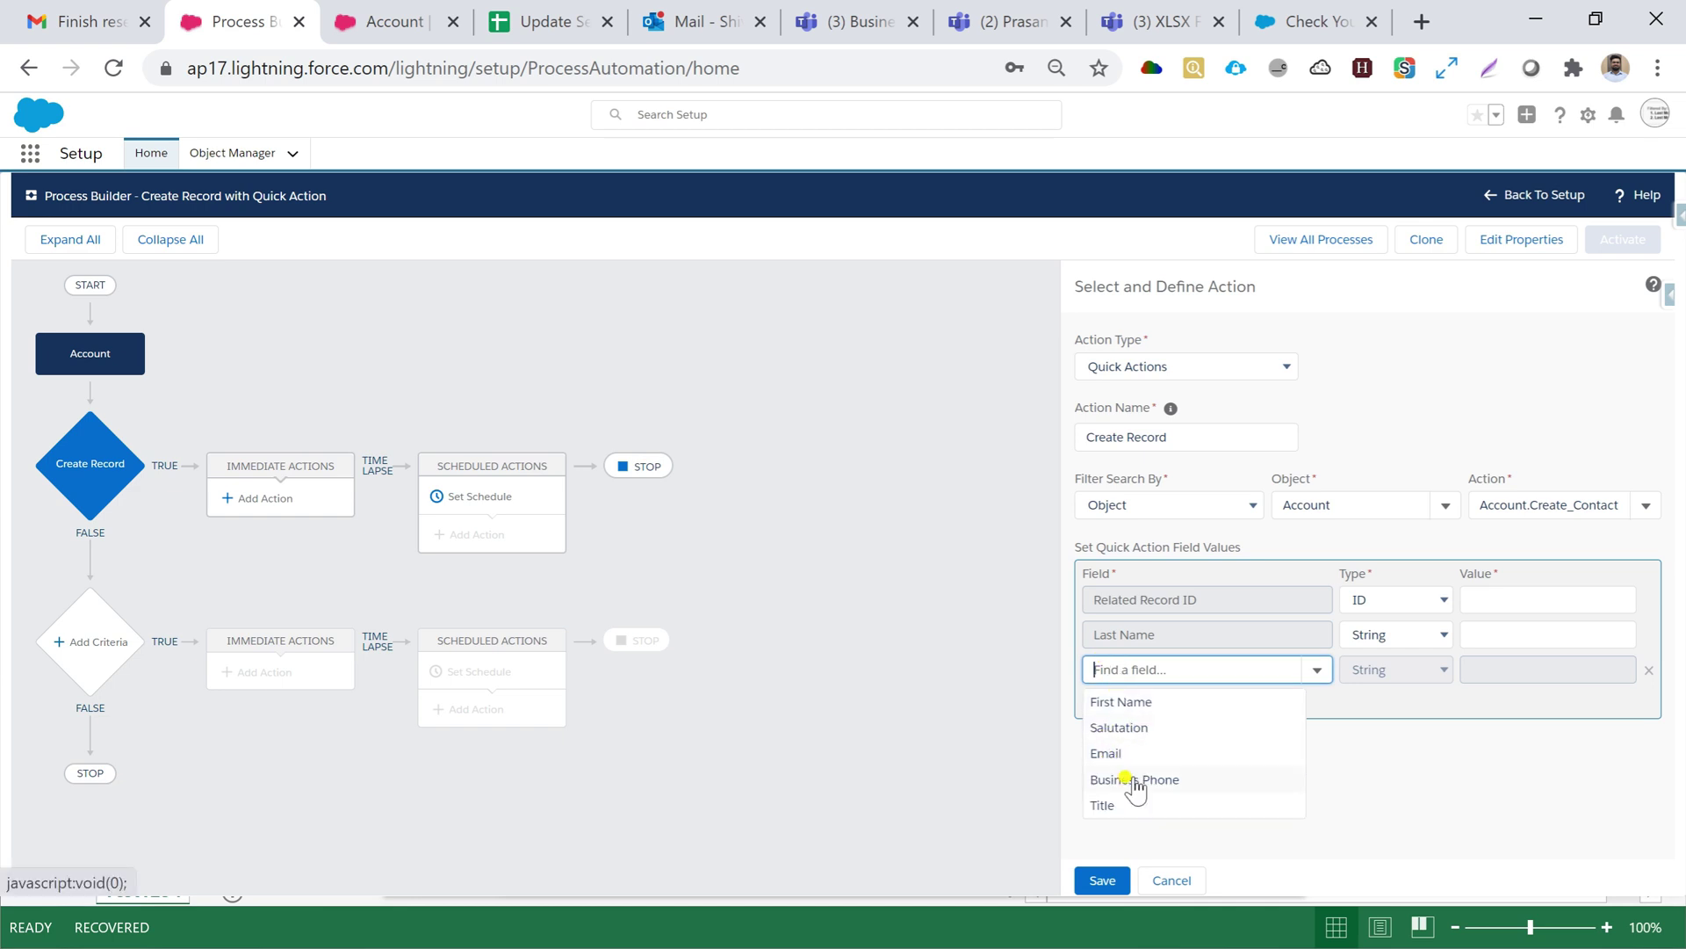
type("hone")
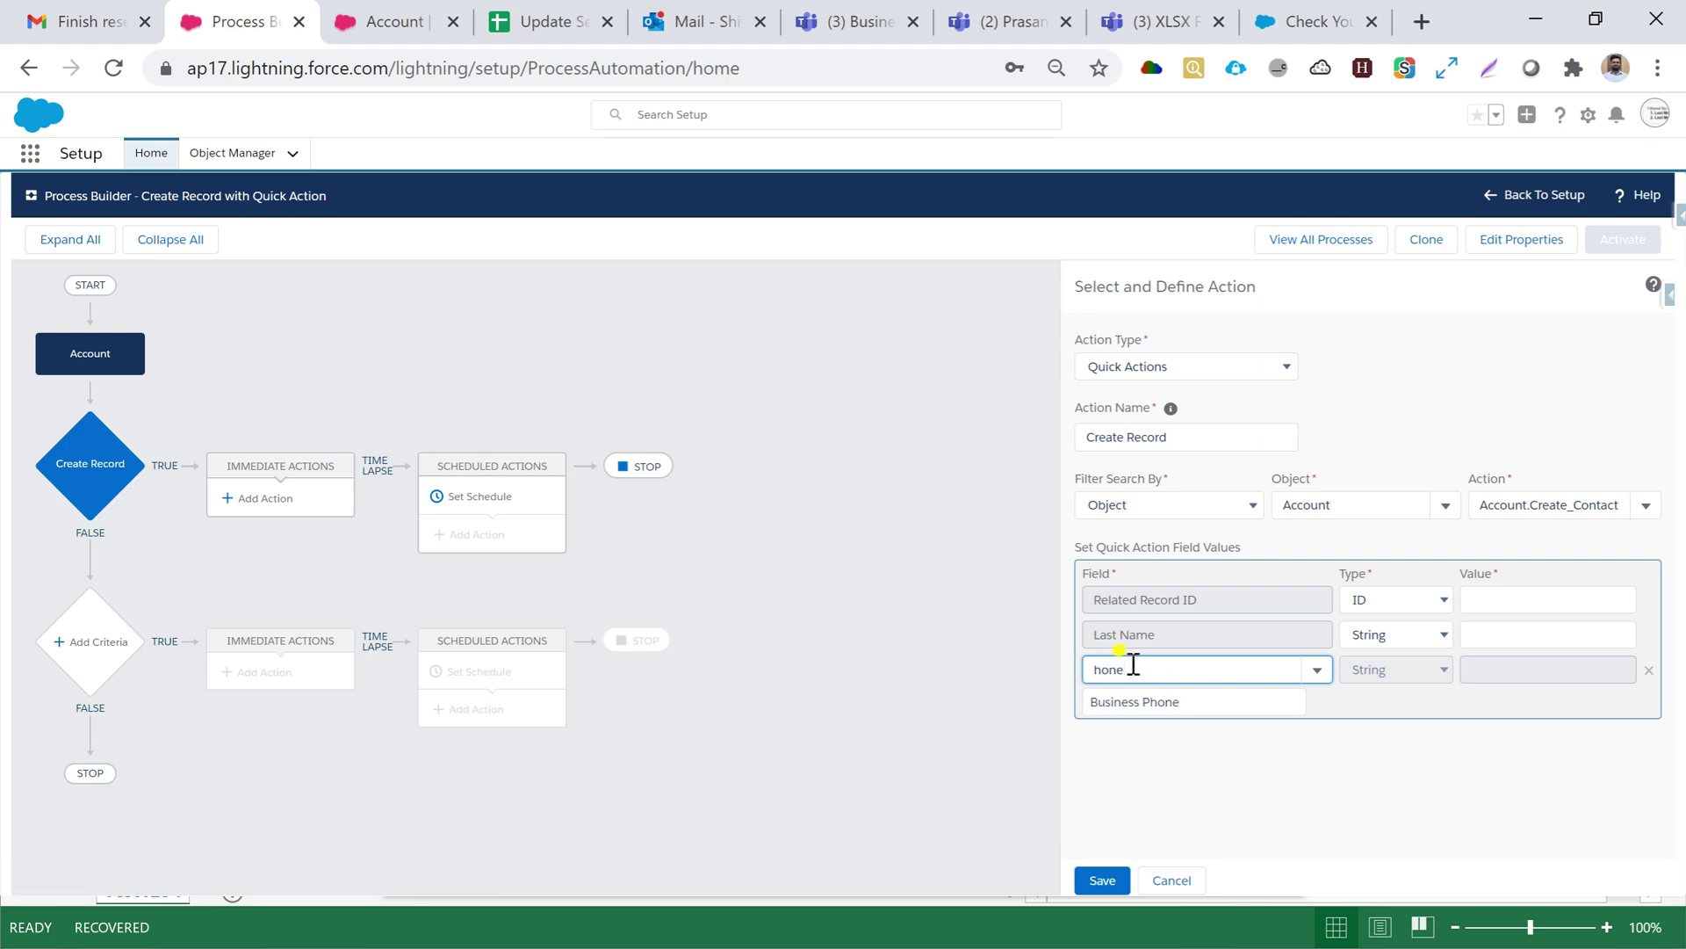
key("BackSpace")
key("BackSpace")
key("BackSpace")
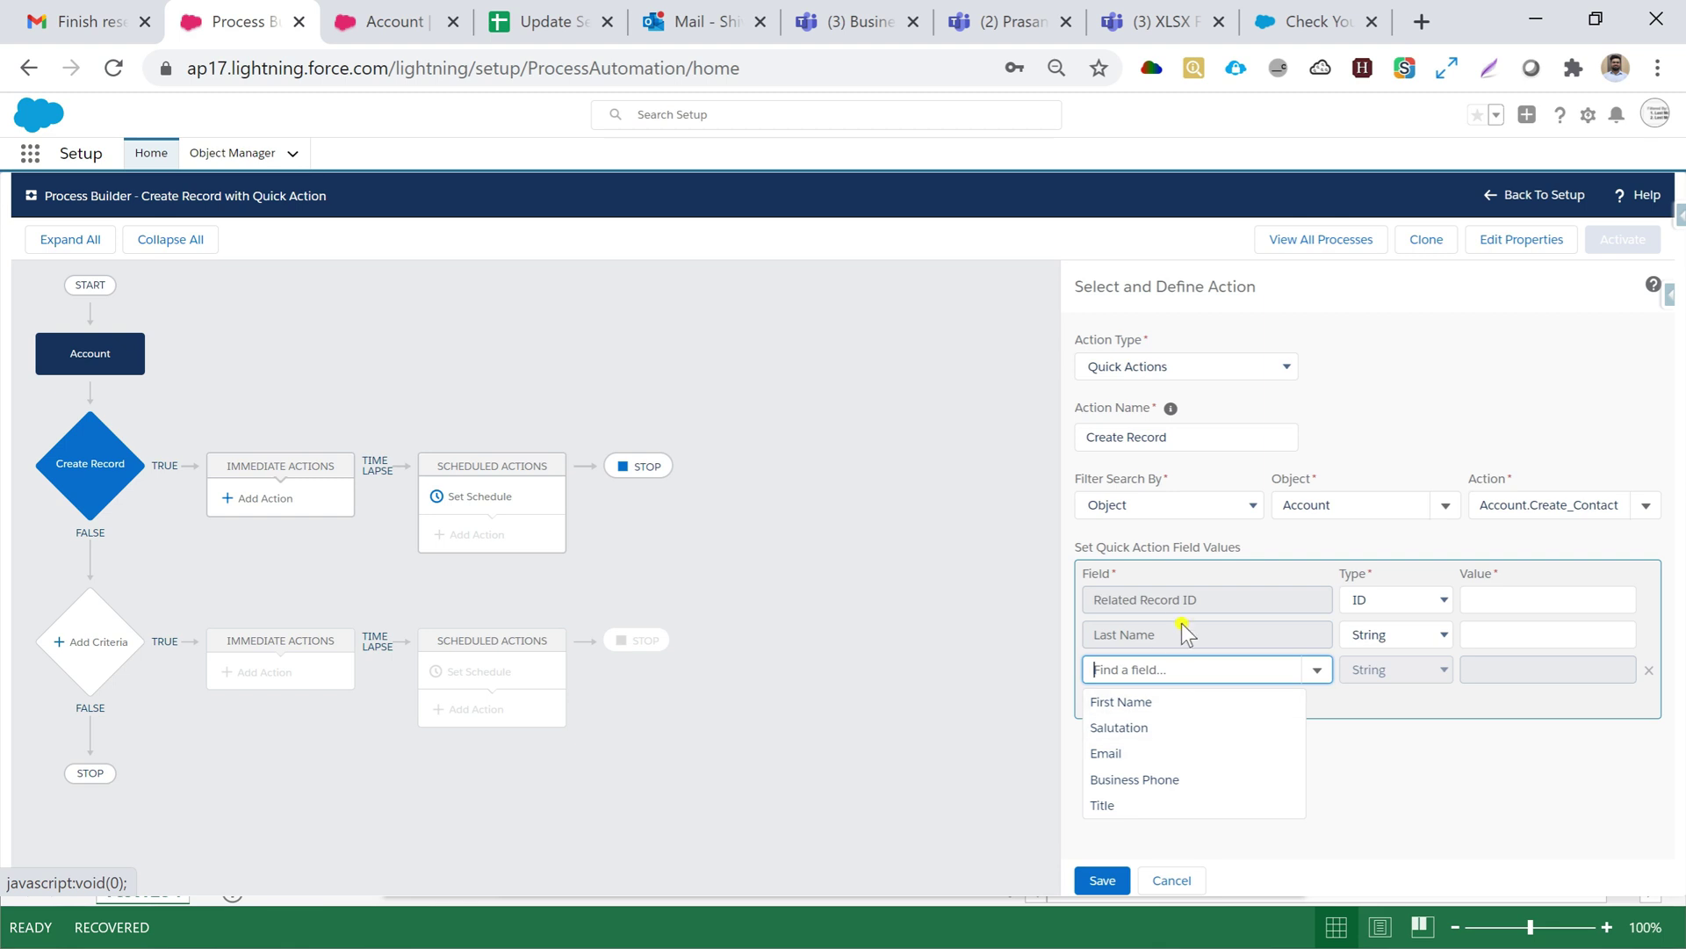
left_click(1406, 775)
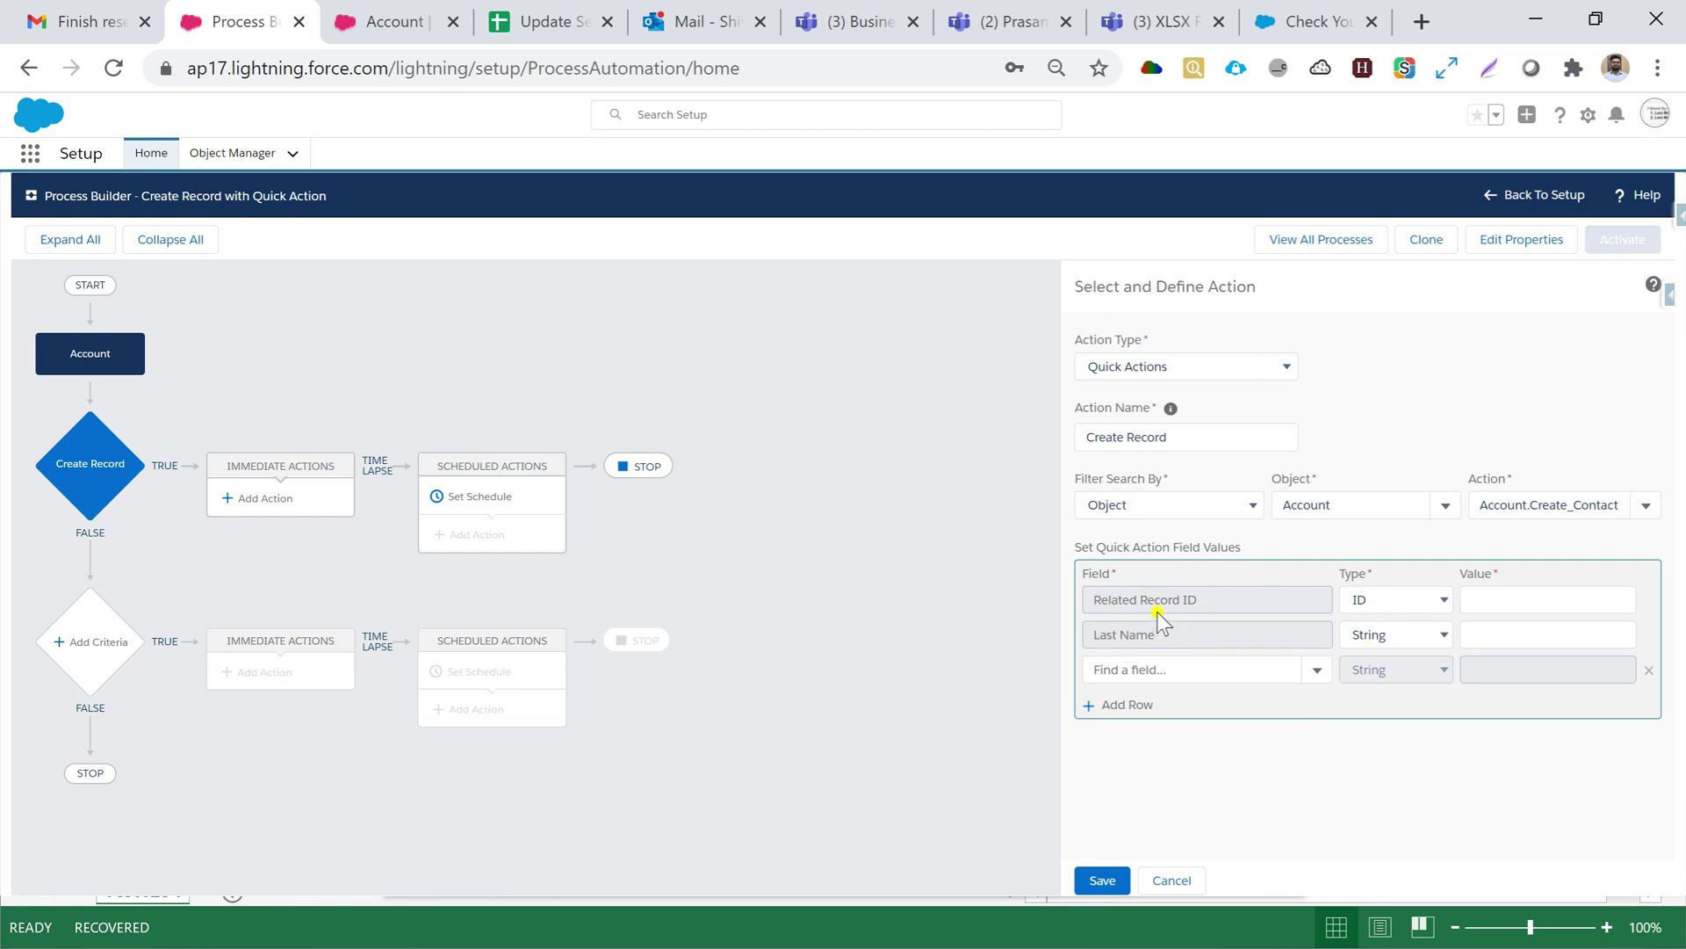
Set the Related Record ID value to a field reference to the account's Account ID
left_click(1421, 603)
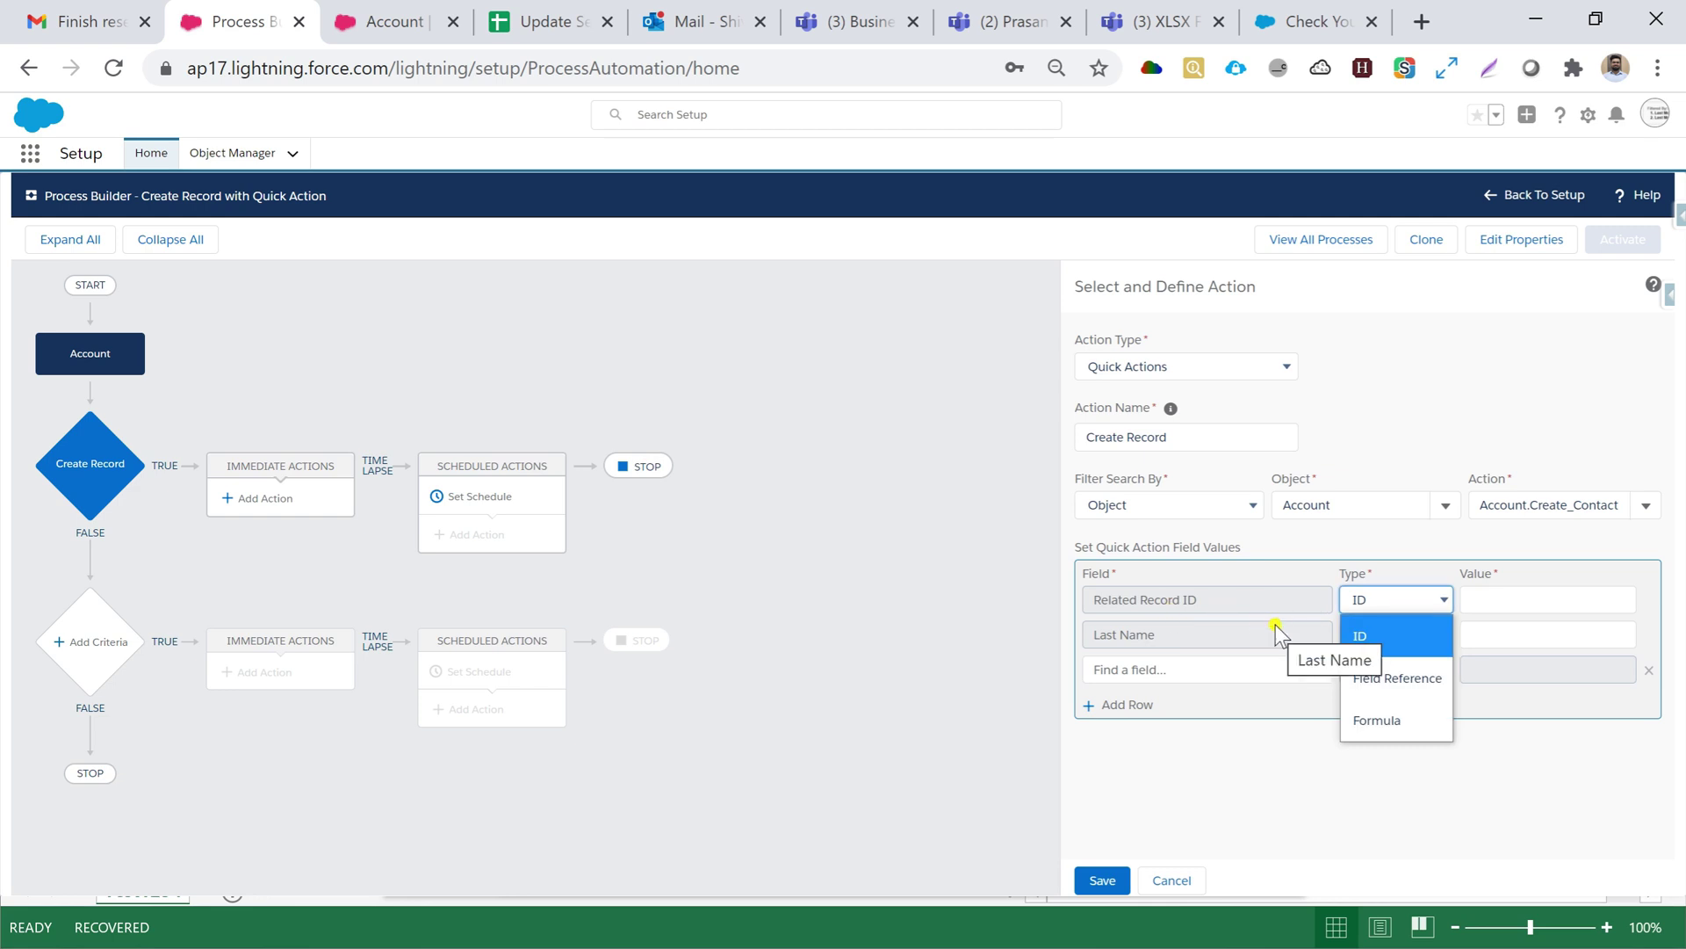
left_click(1379, 675)
left_click(1504, 601)
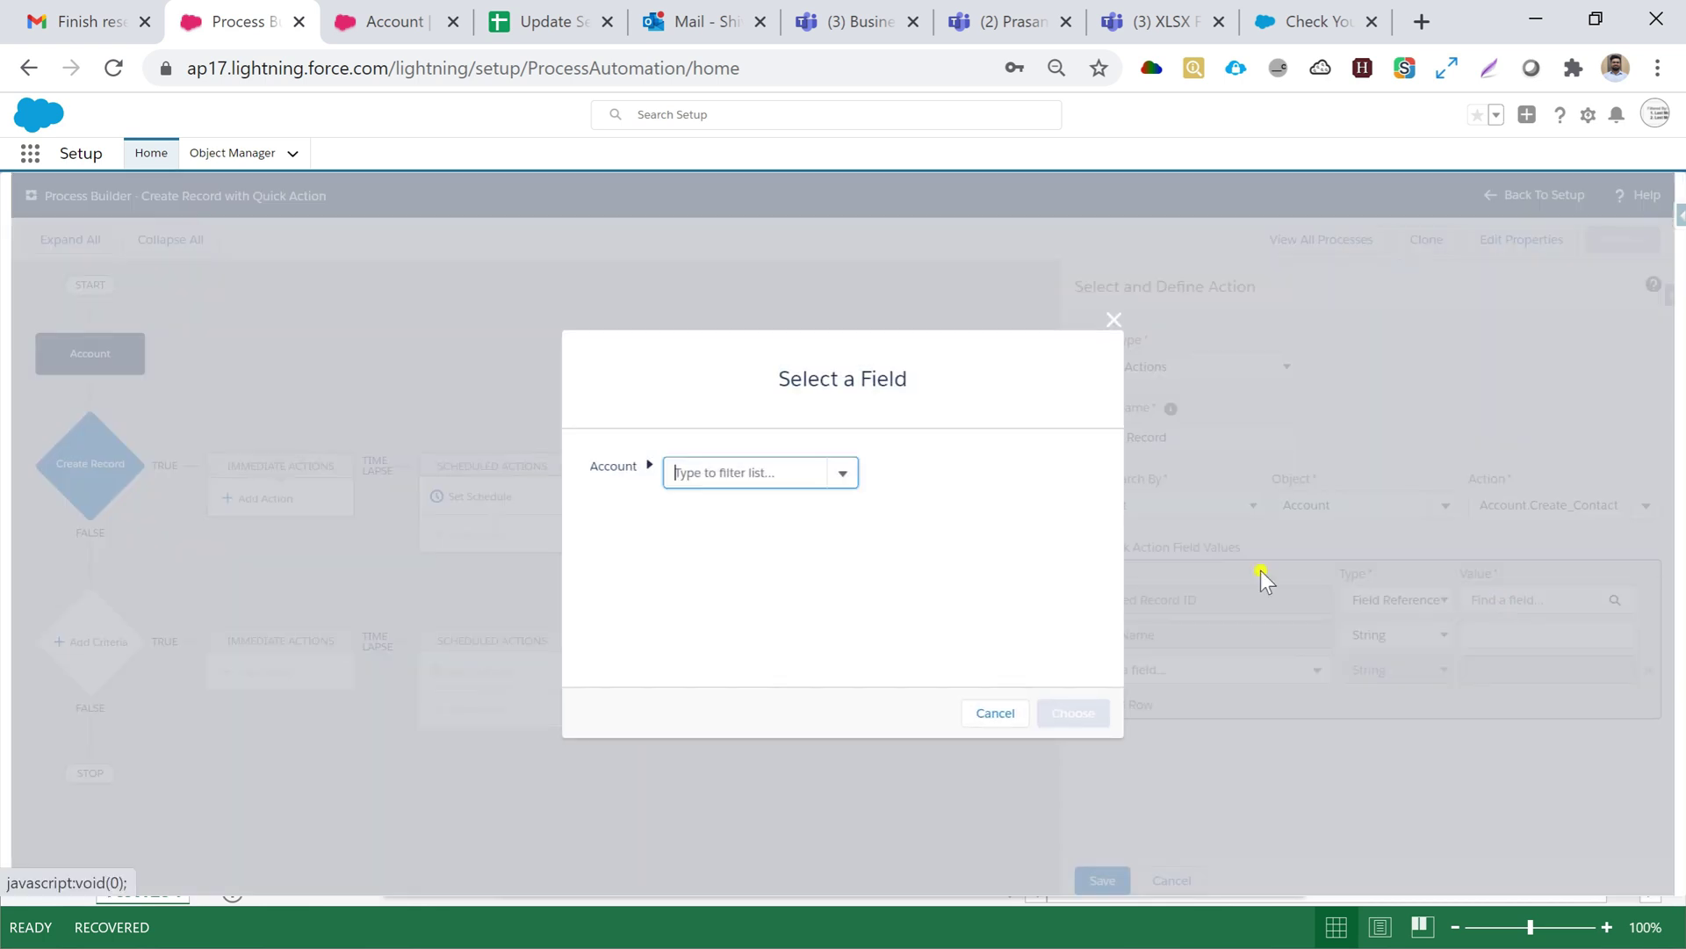
type("Acc")
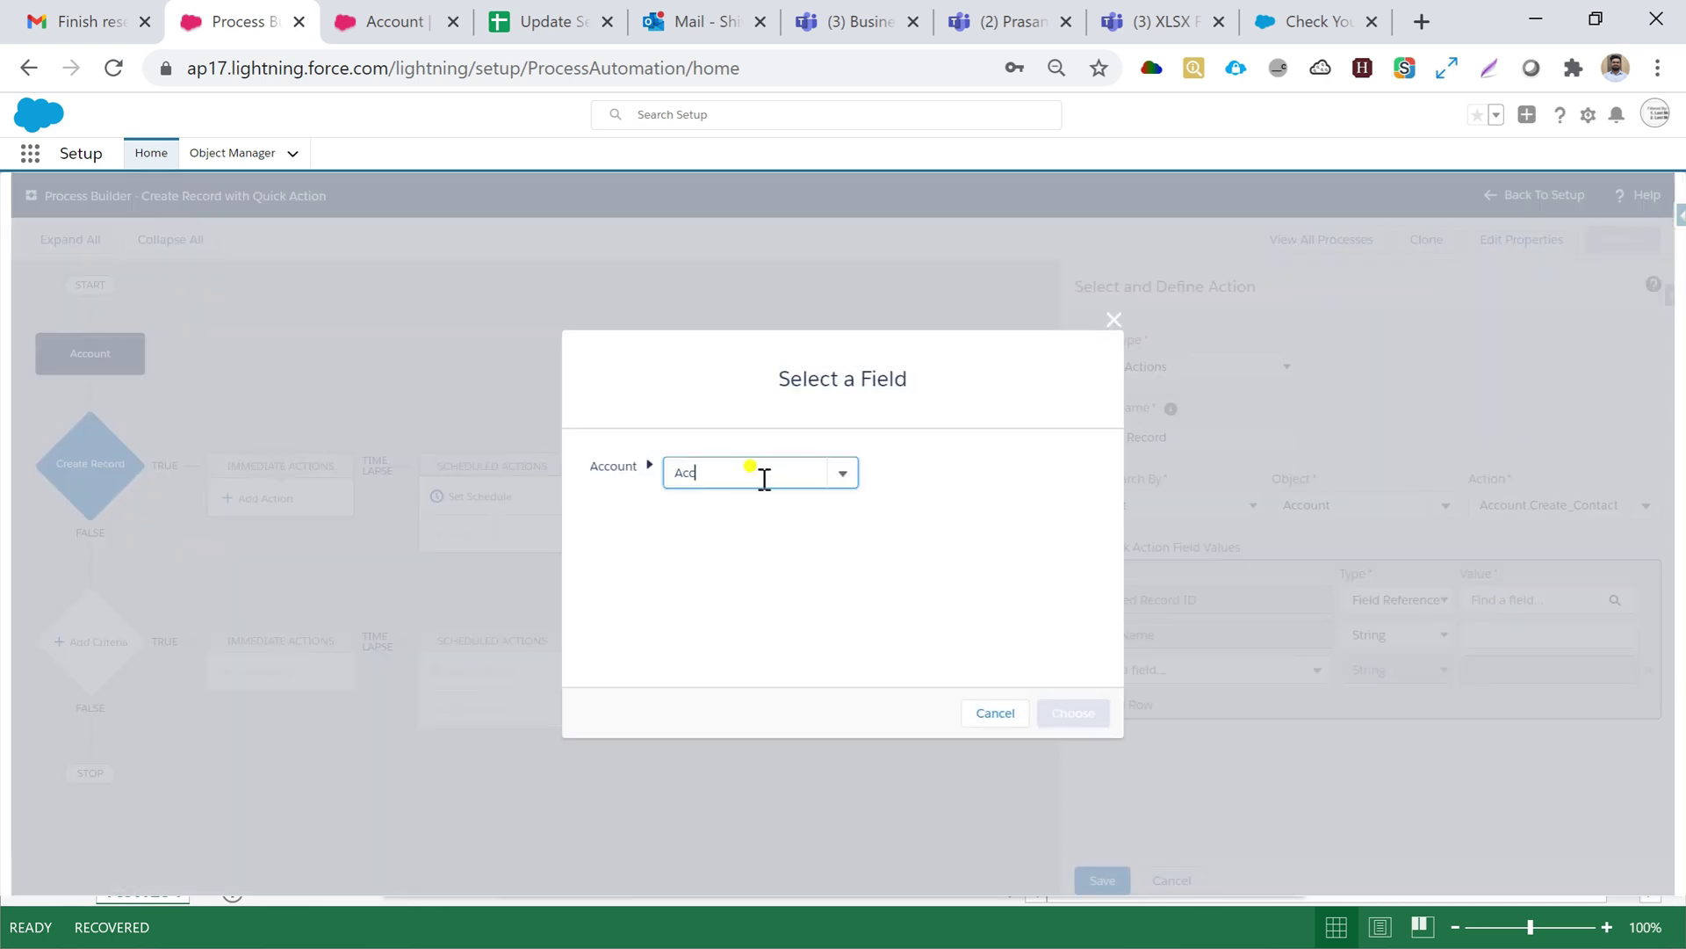
left_click(723, 530)
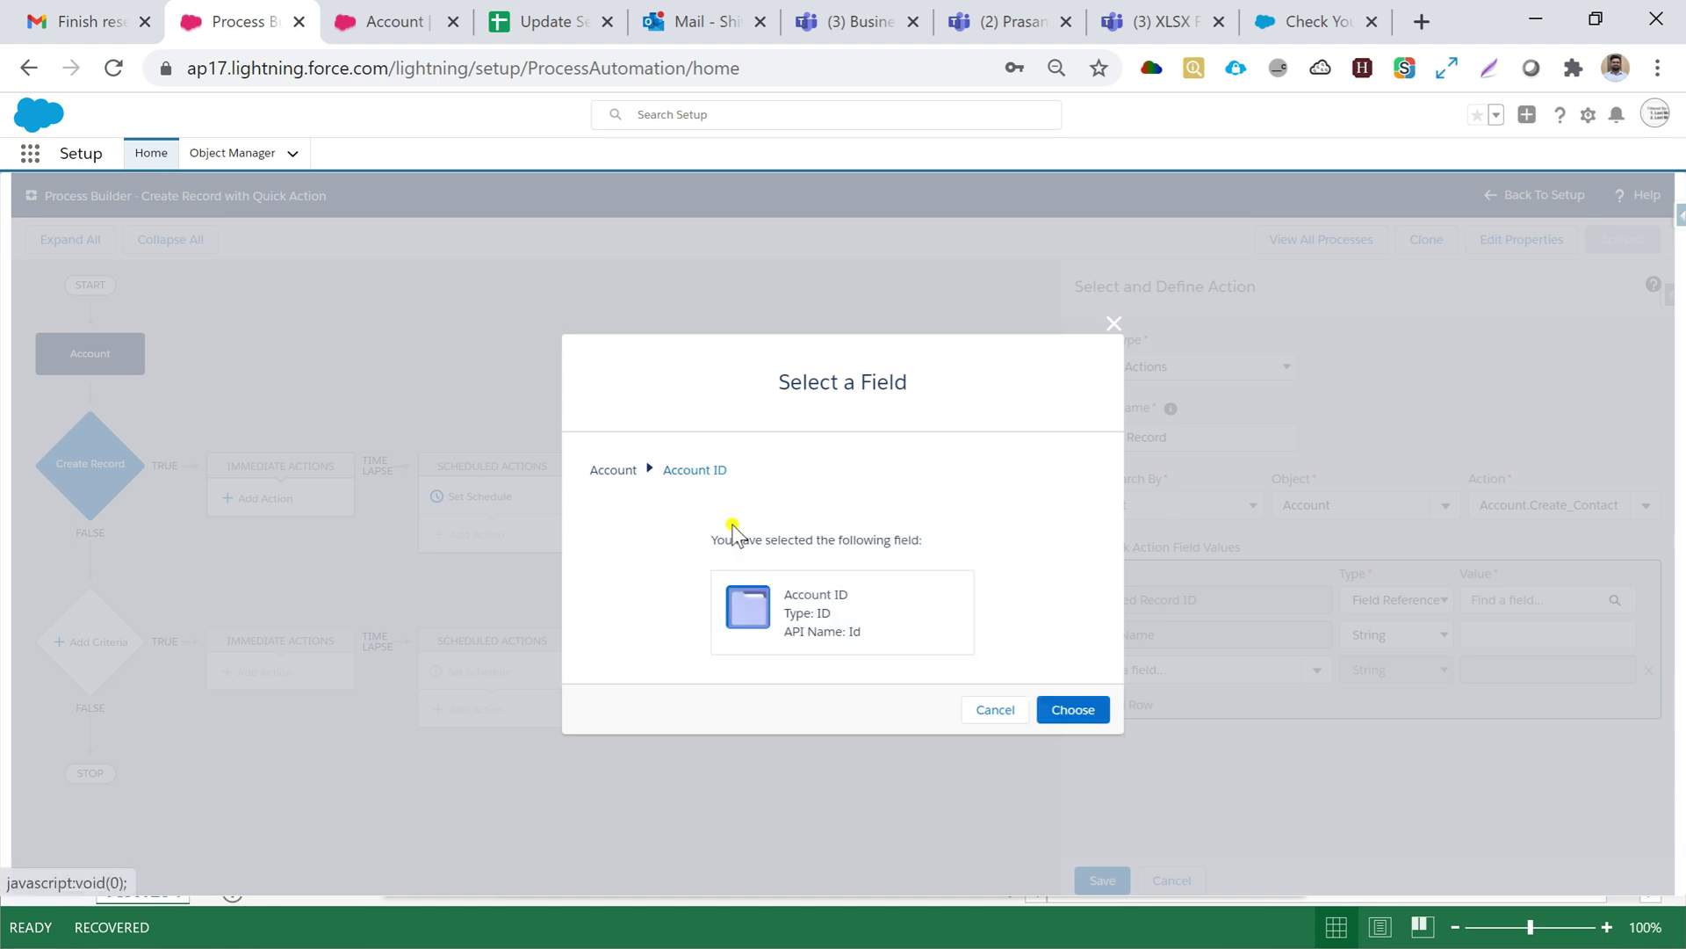
left_click(1072, 709)
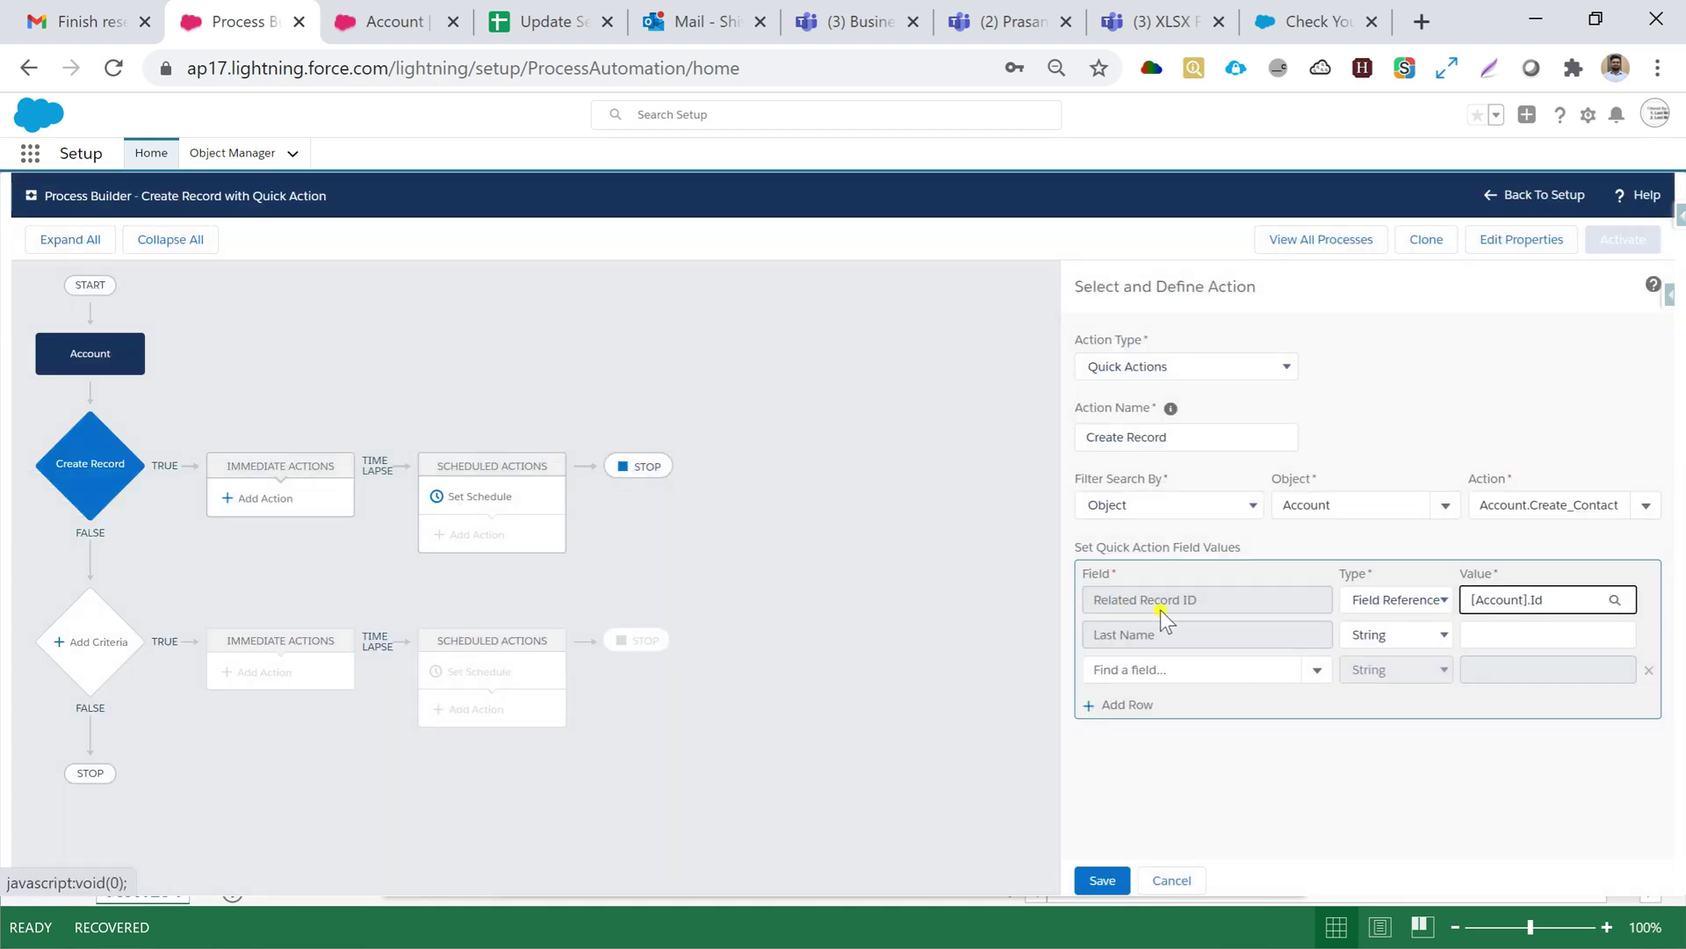
Set the Last Name value to a field reference to the account's Account Name
left_click(1515, 614)
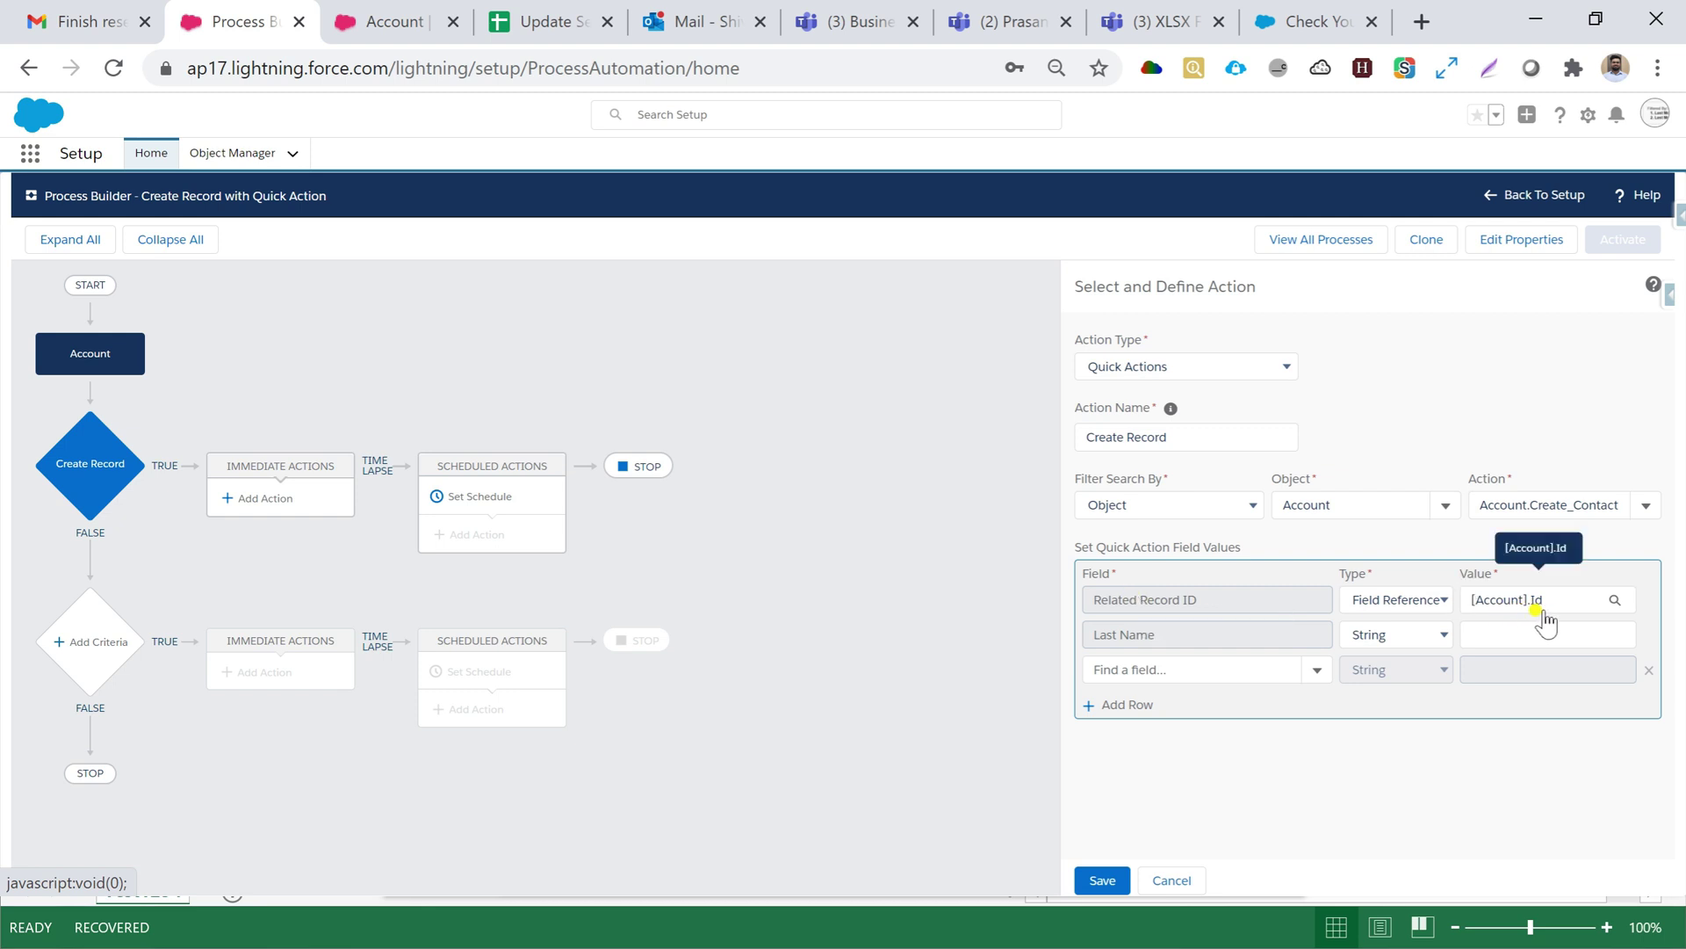
left_click(1517, 615)
left_click(1410, 640)
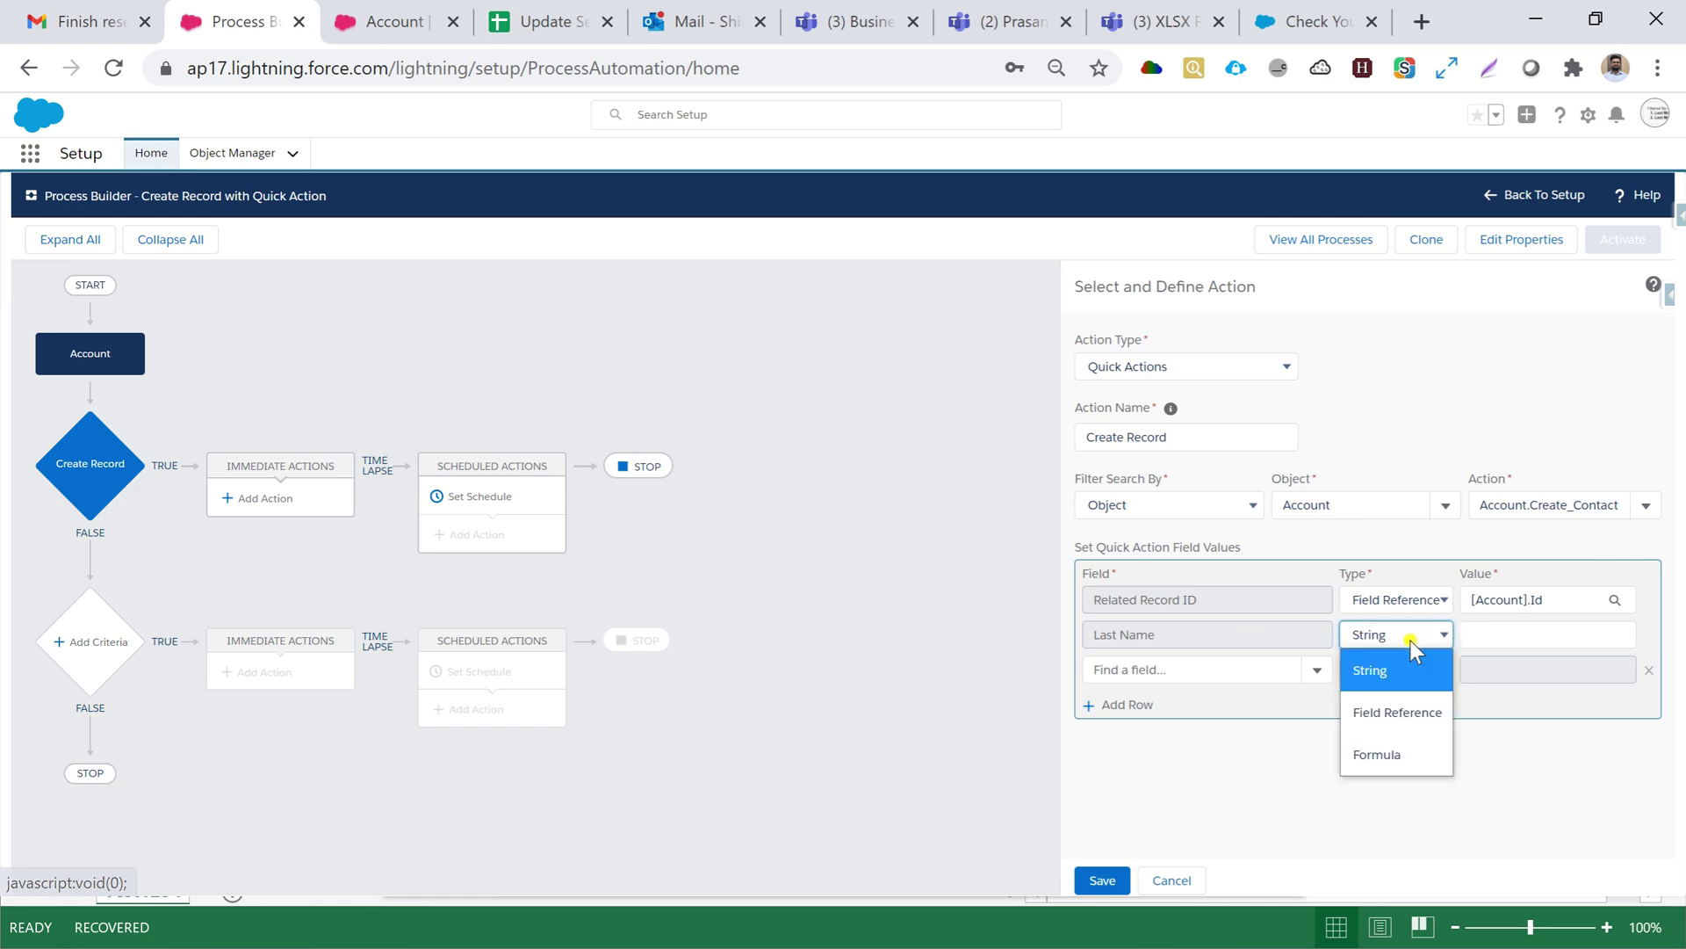
left_click(1398, 711)
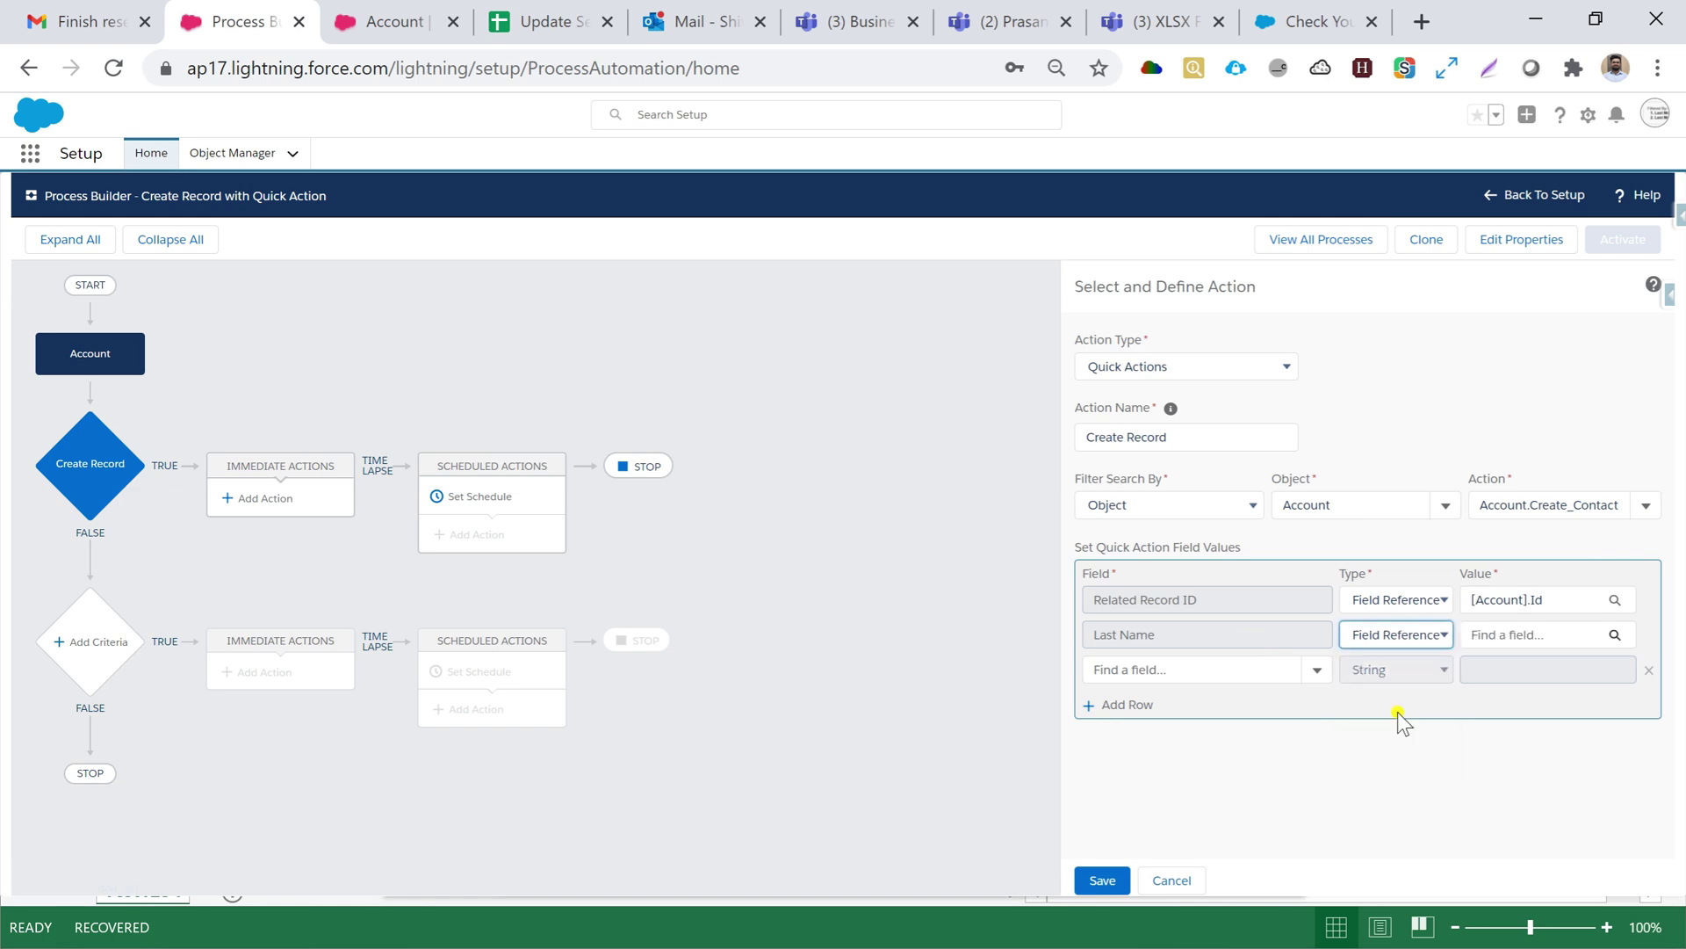
left_click(1505, 636)
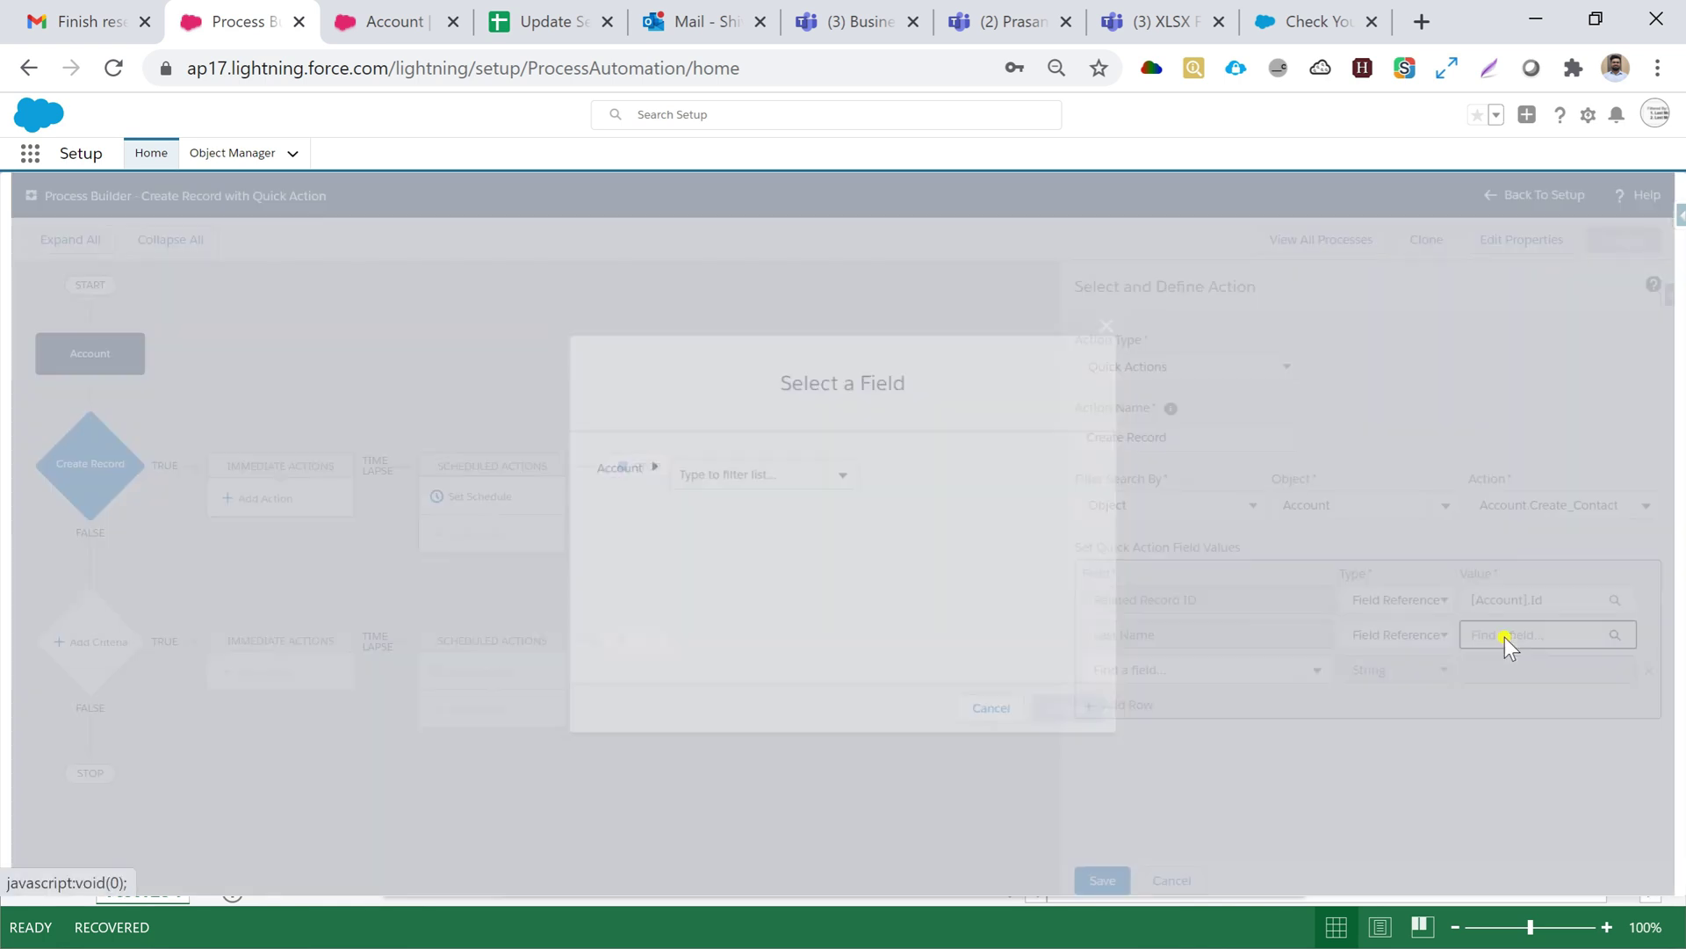
type("Acc")
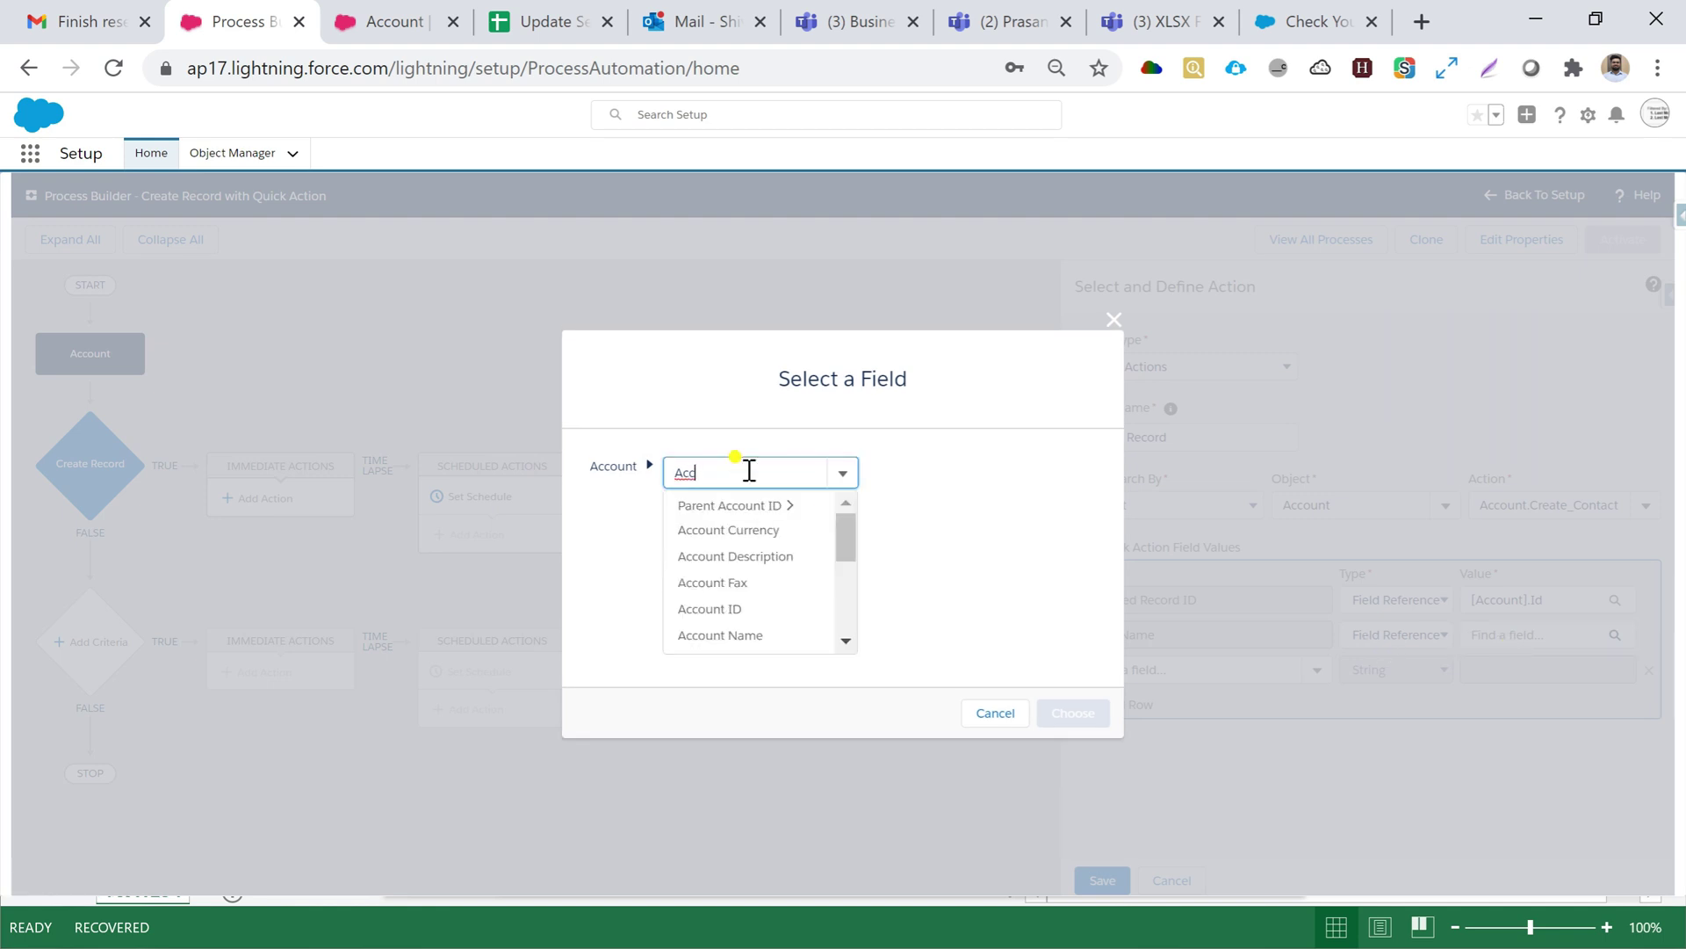
left_click(729, 635)
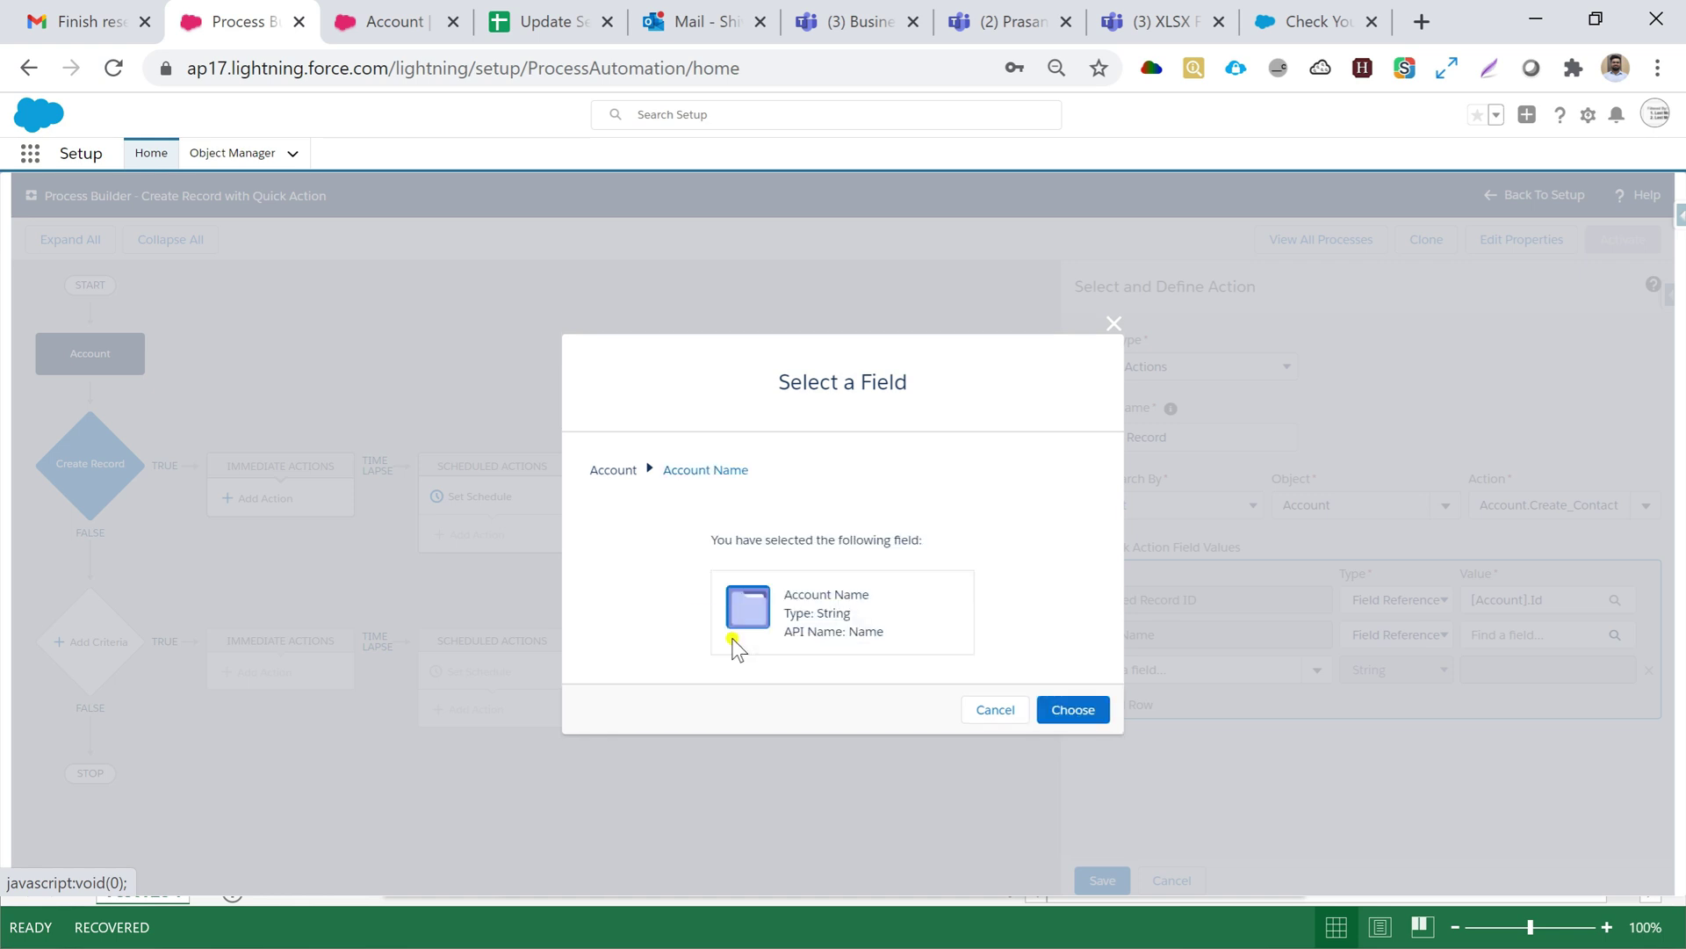
left_click(1073, 710)
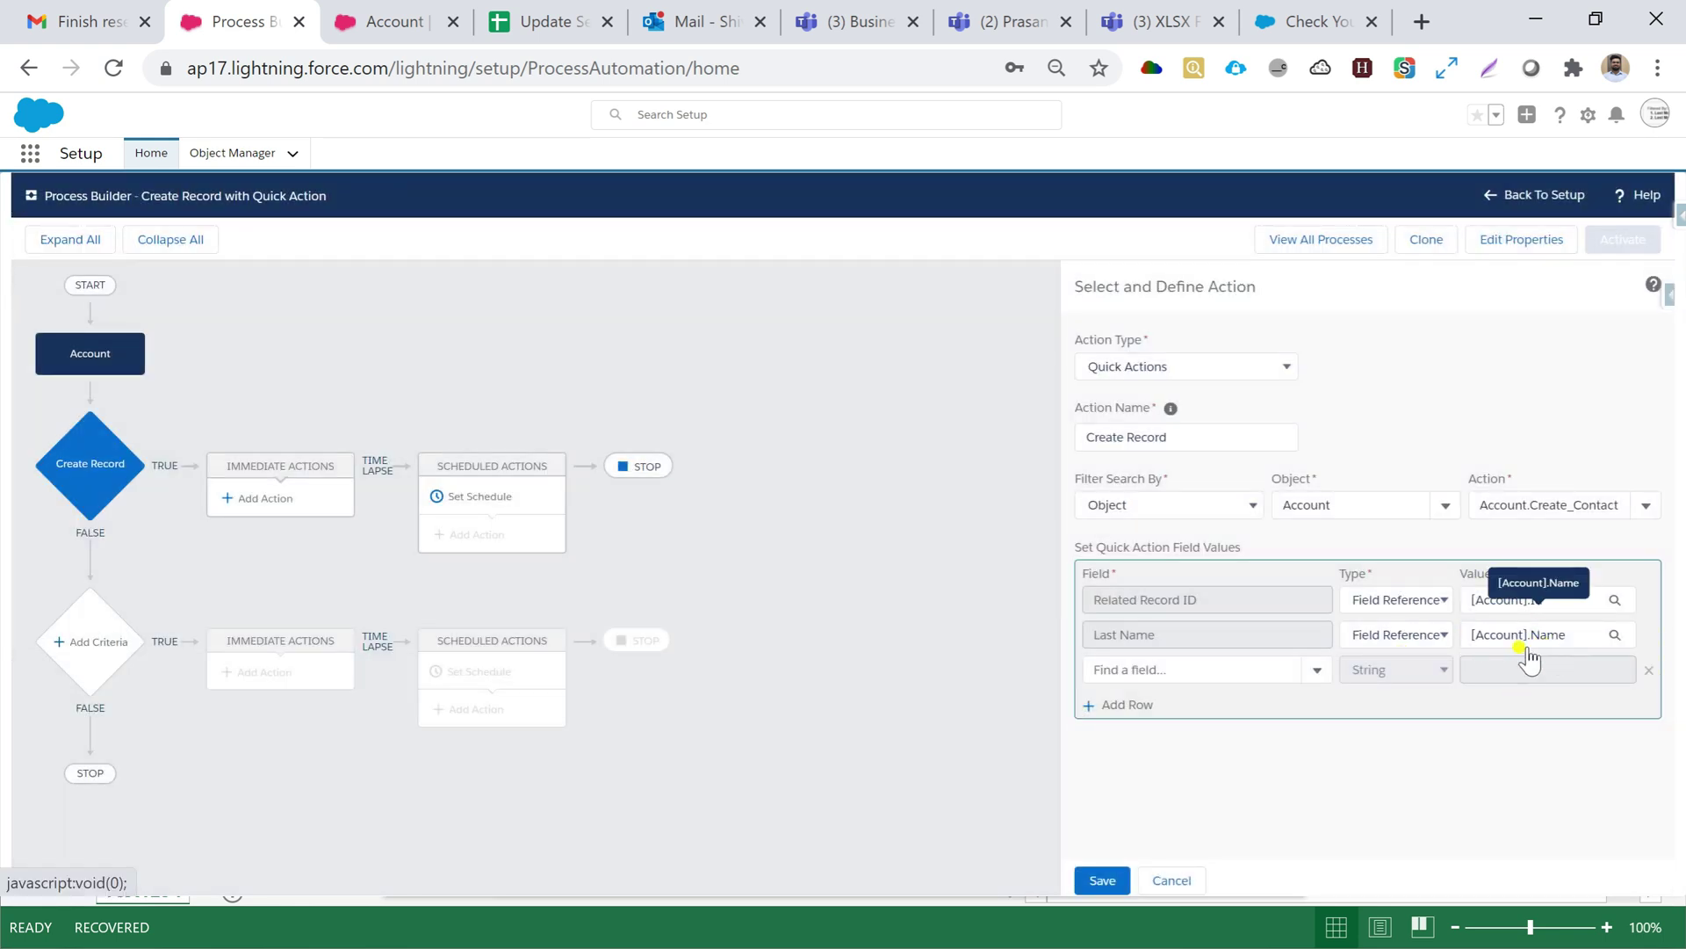
Save the quick action and activate the process, confirming the version activation
left_click(1100, 879)
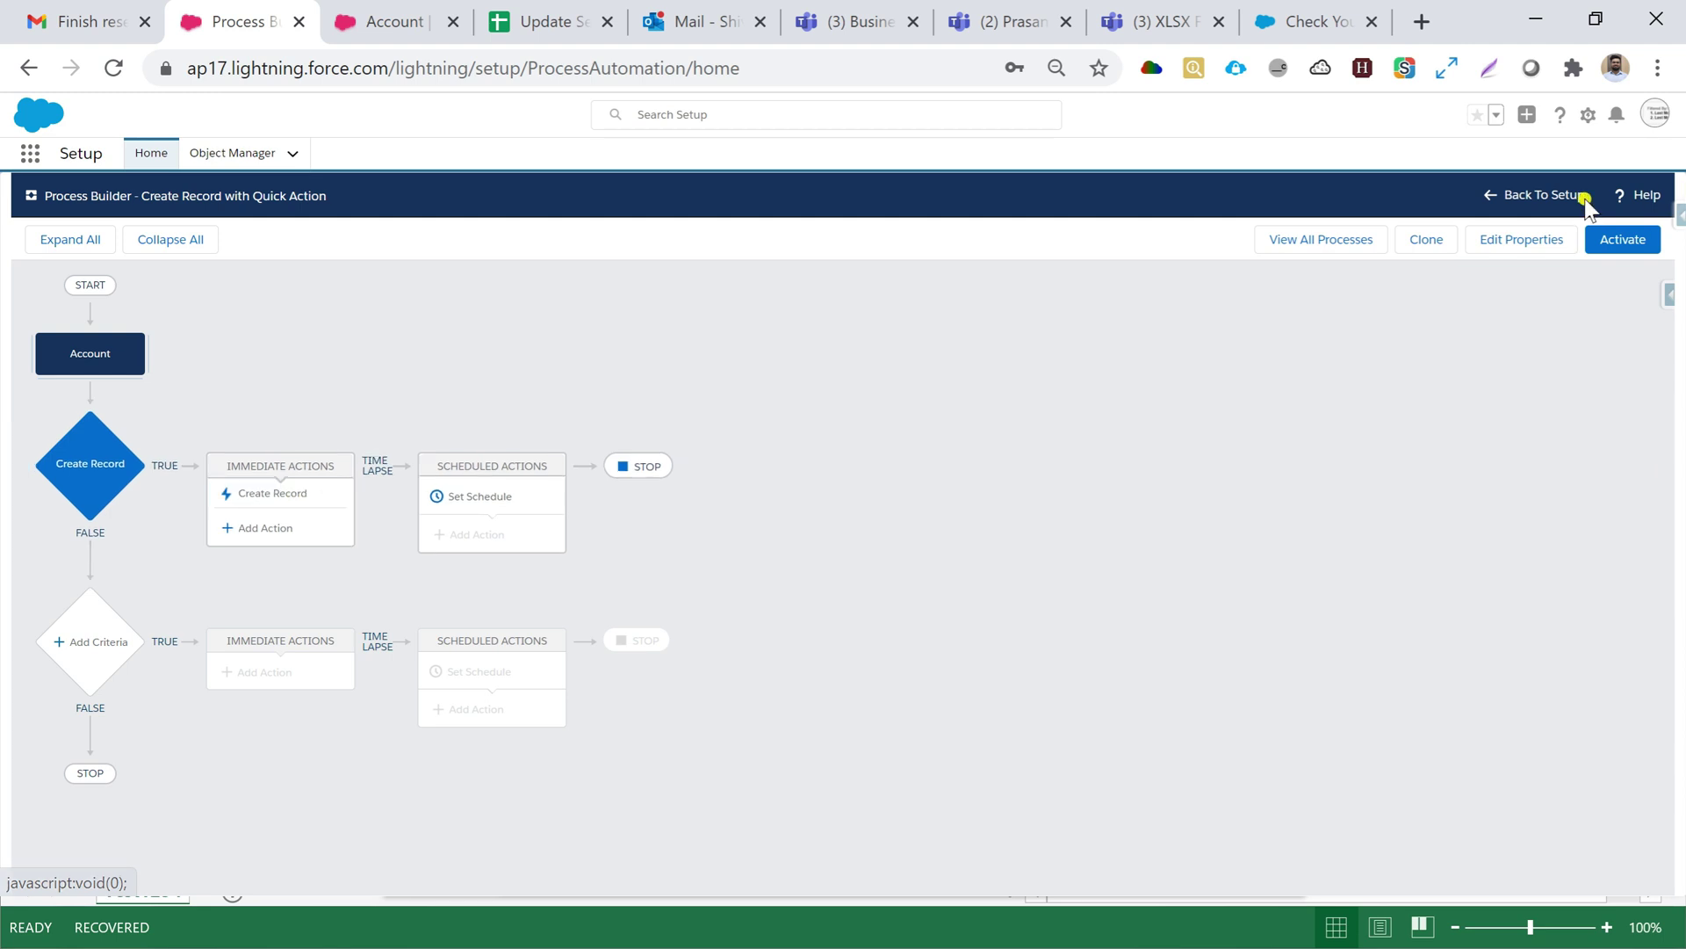
left_click(1607, 246)
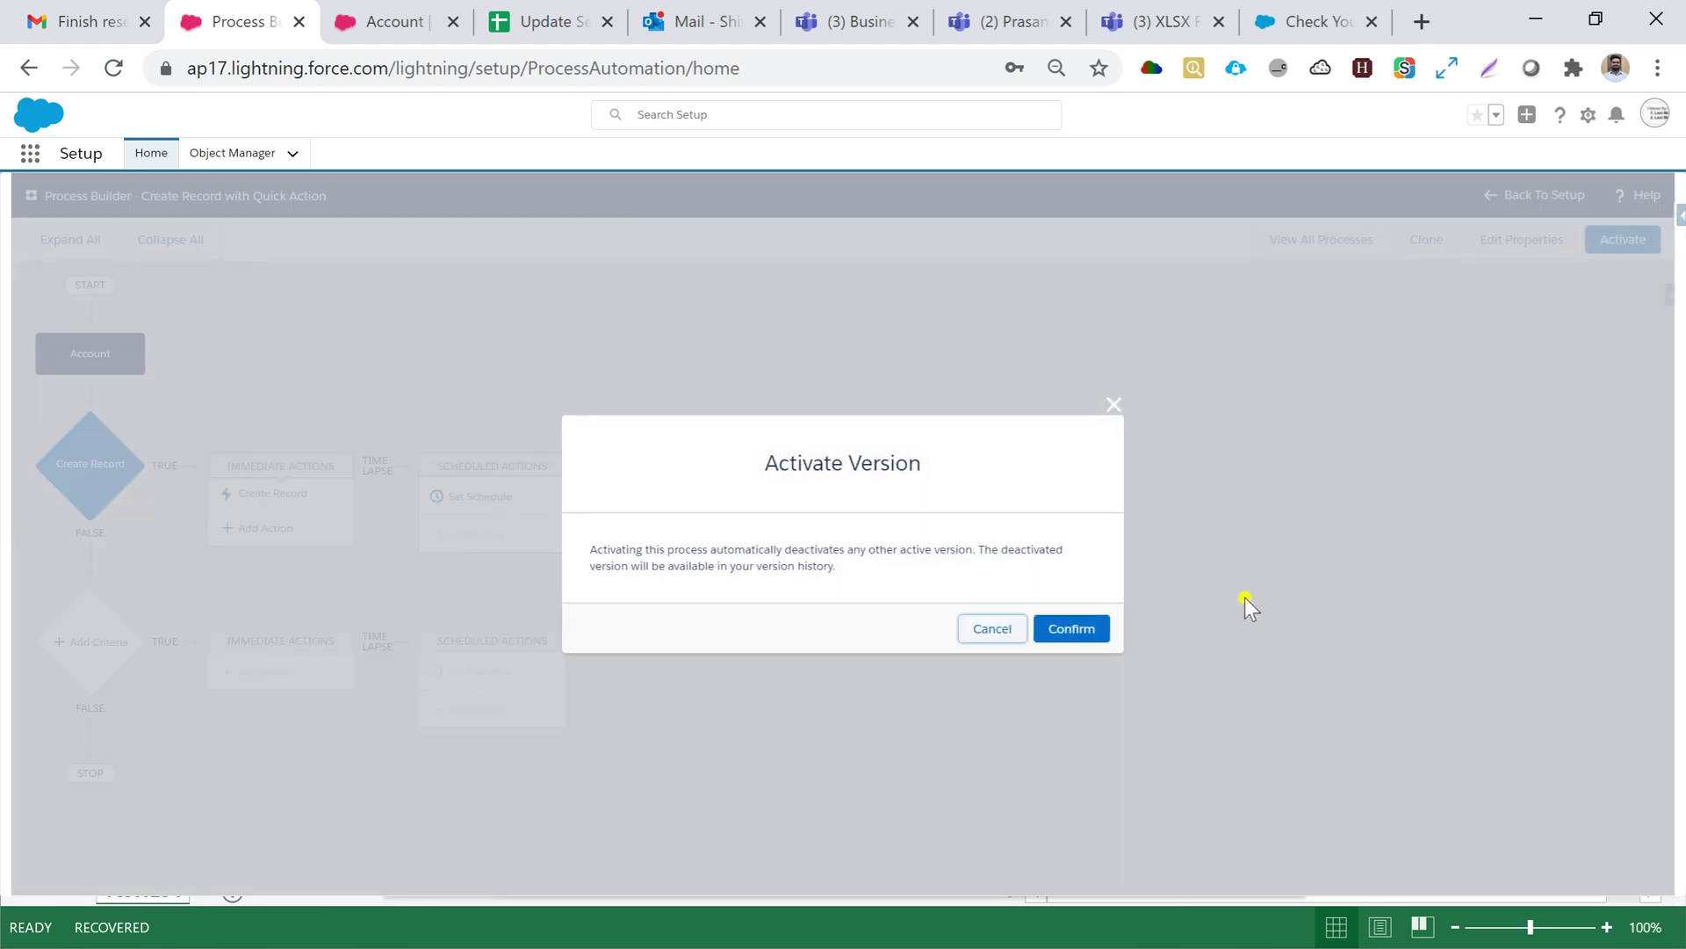
left_click(1066, 628)
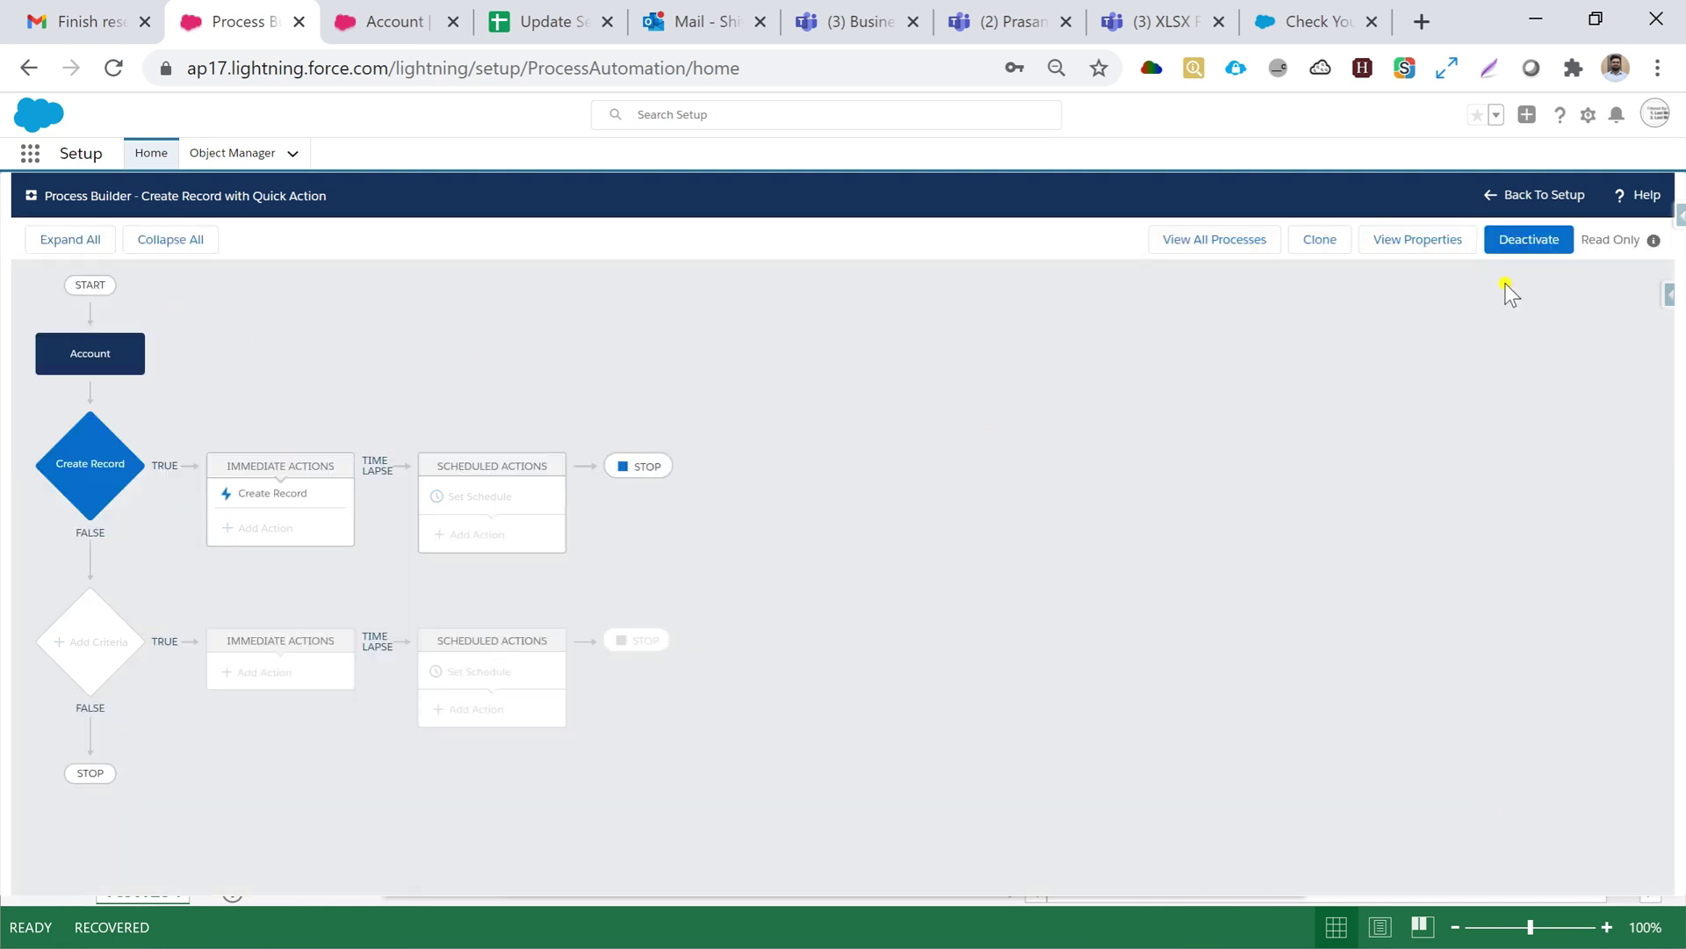
Switch to the Sales app in the browser tab showing the Account object and start a new account from the Accounts list
left_click(386, 21)
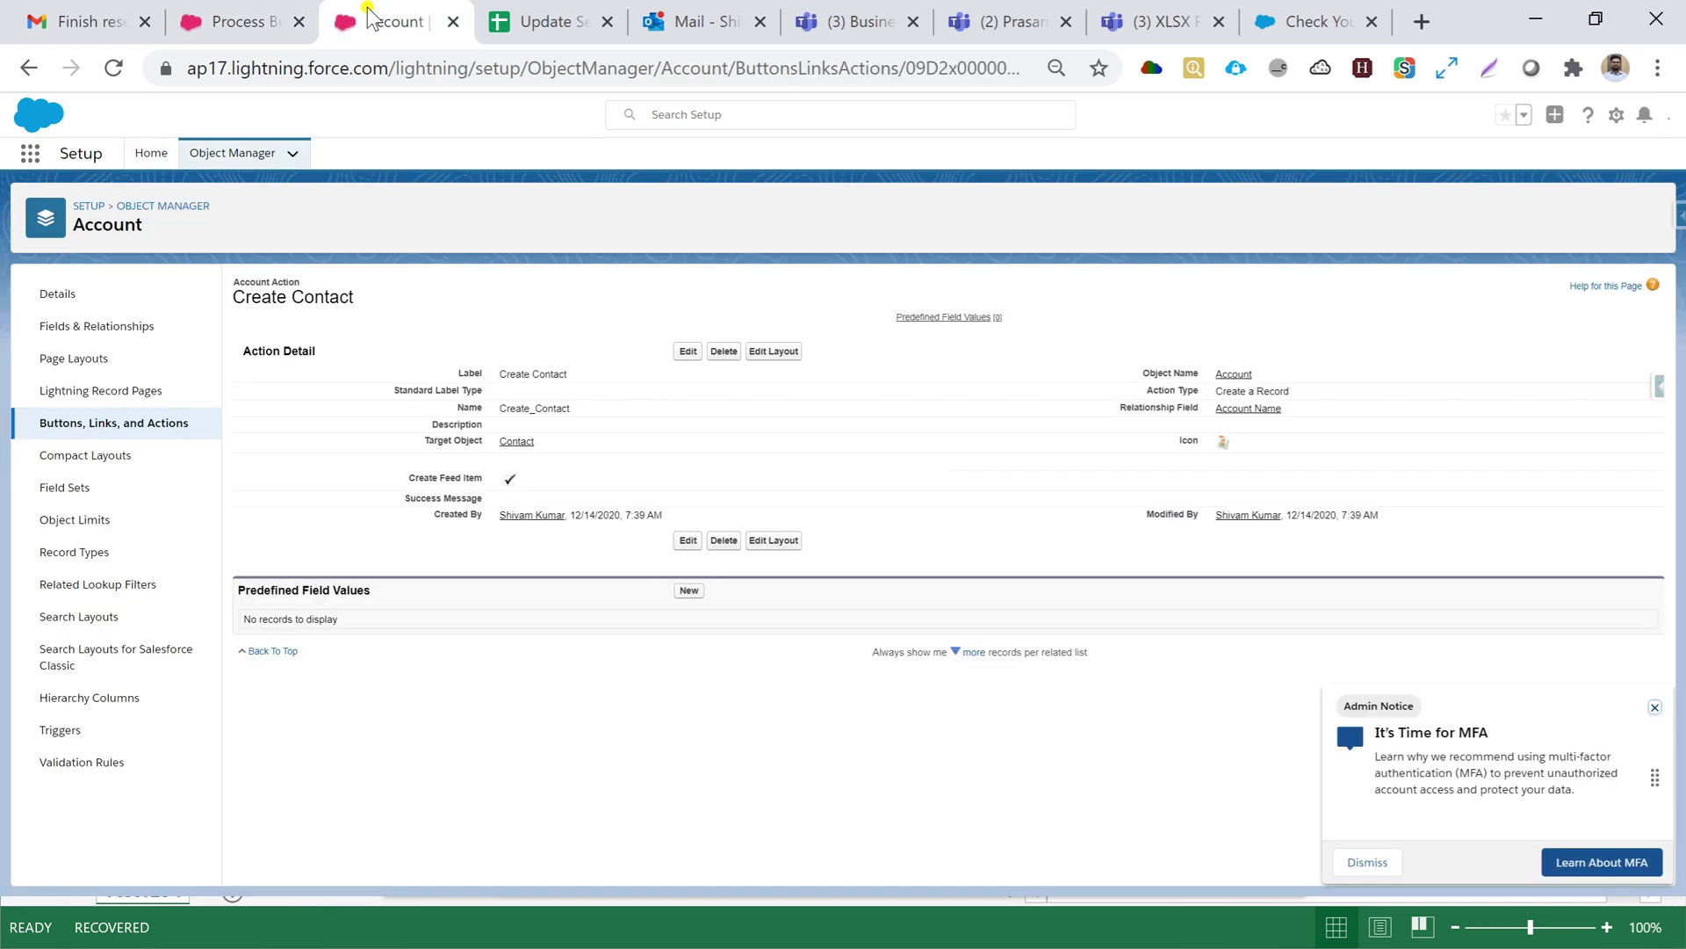
left_click(30, 155)
type("sales")
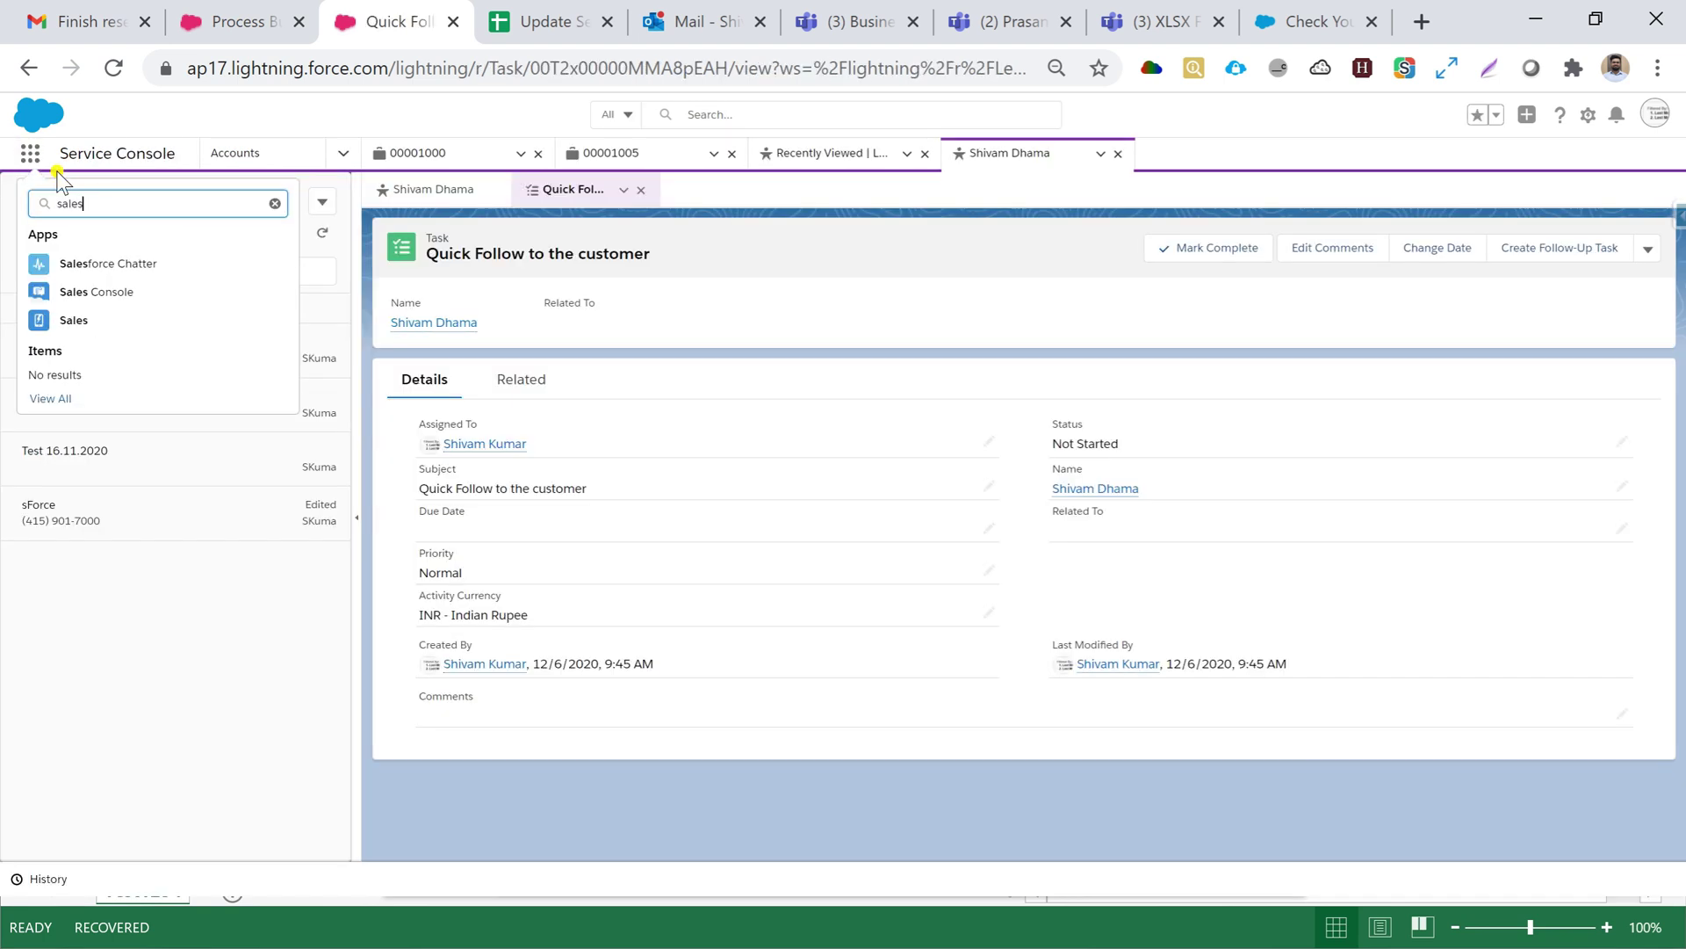
left_click(66, 323)
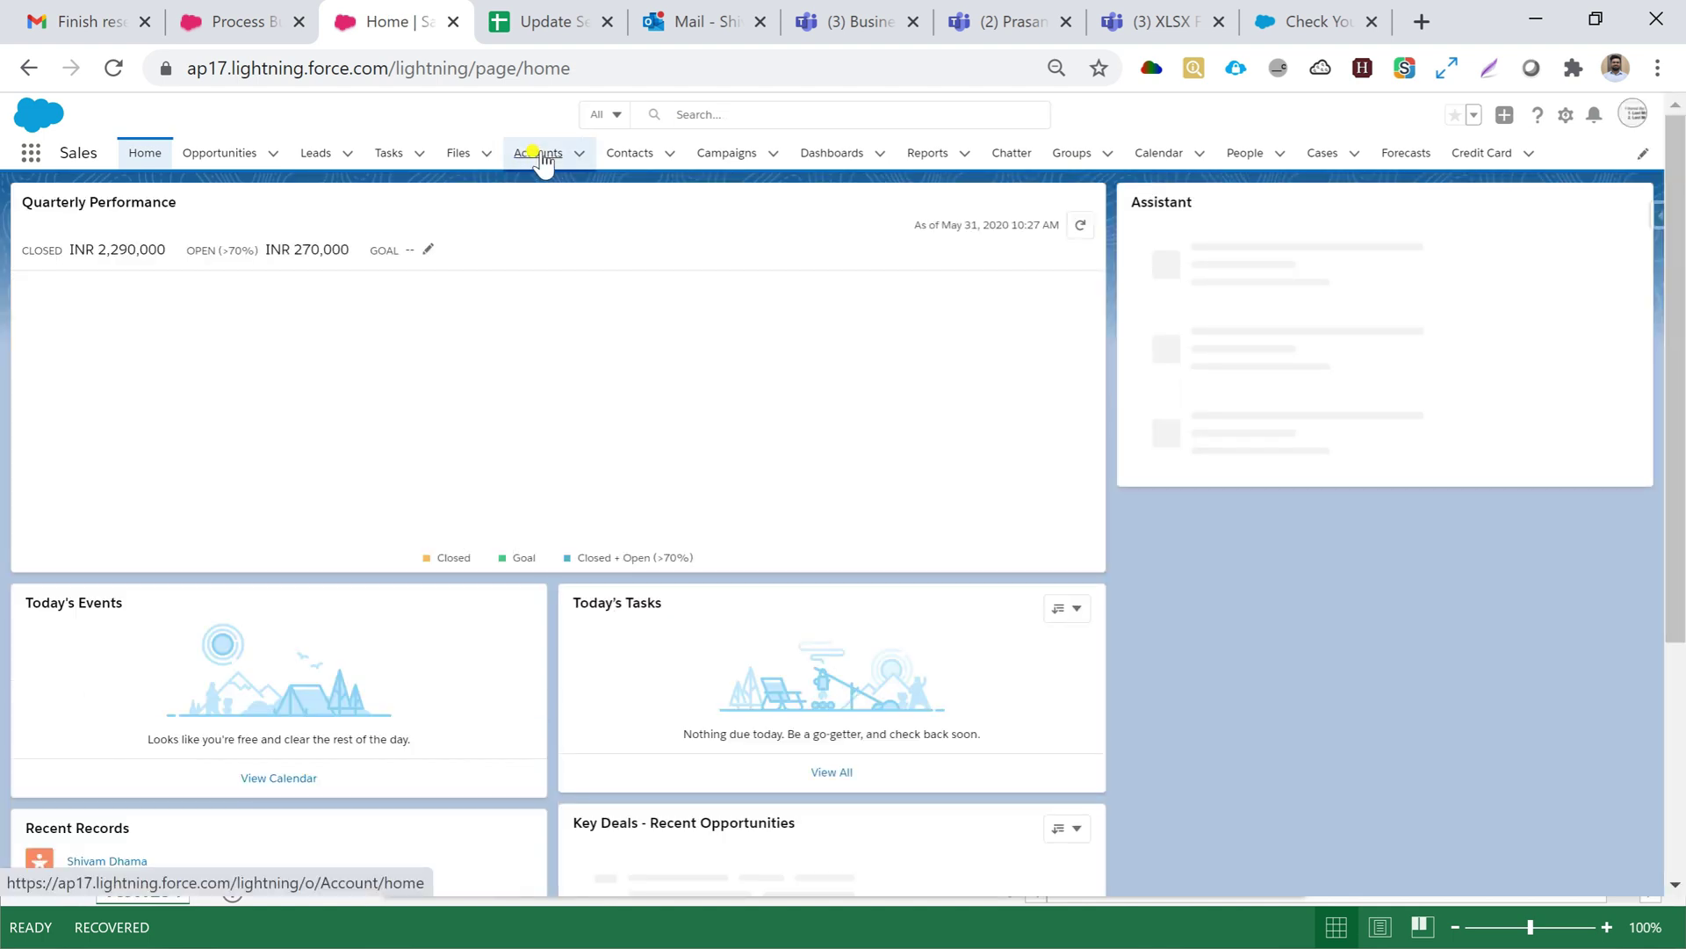
left_click(538, 154)
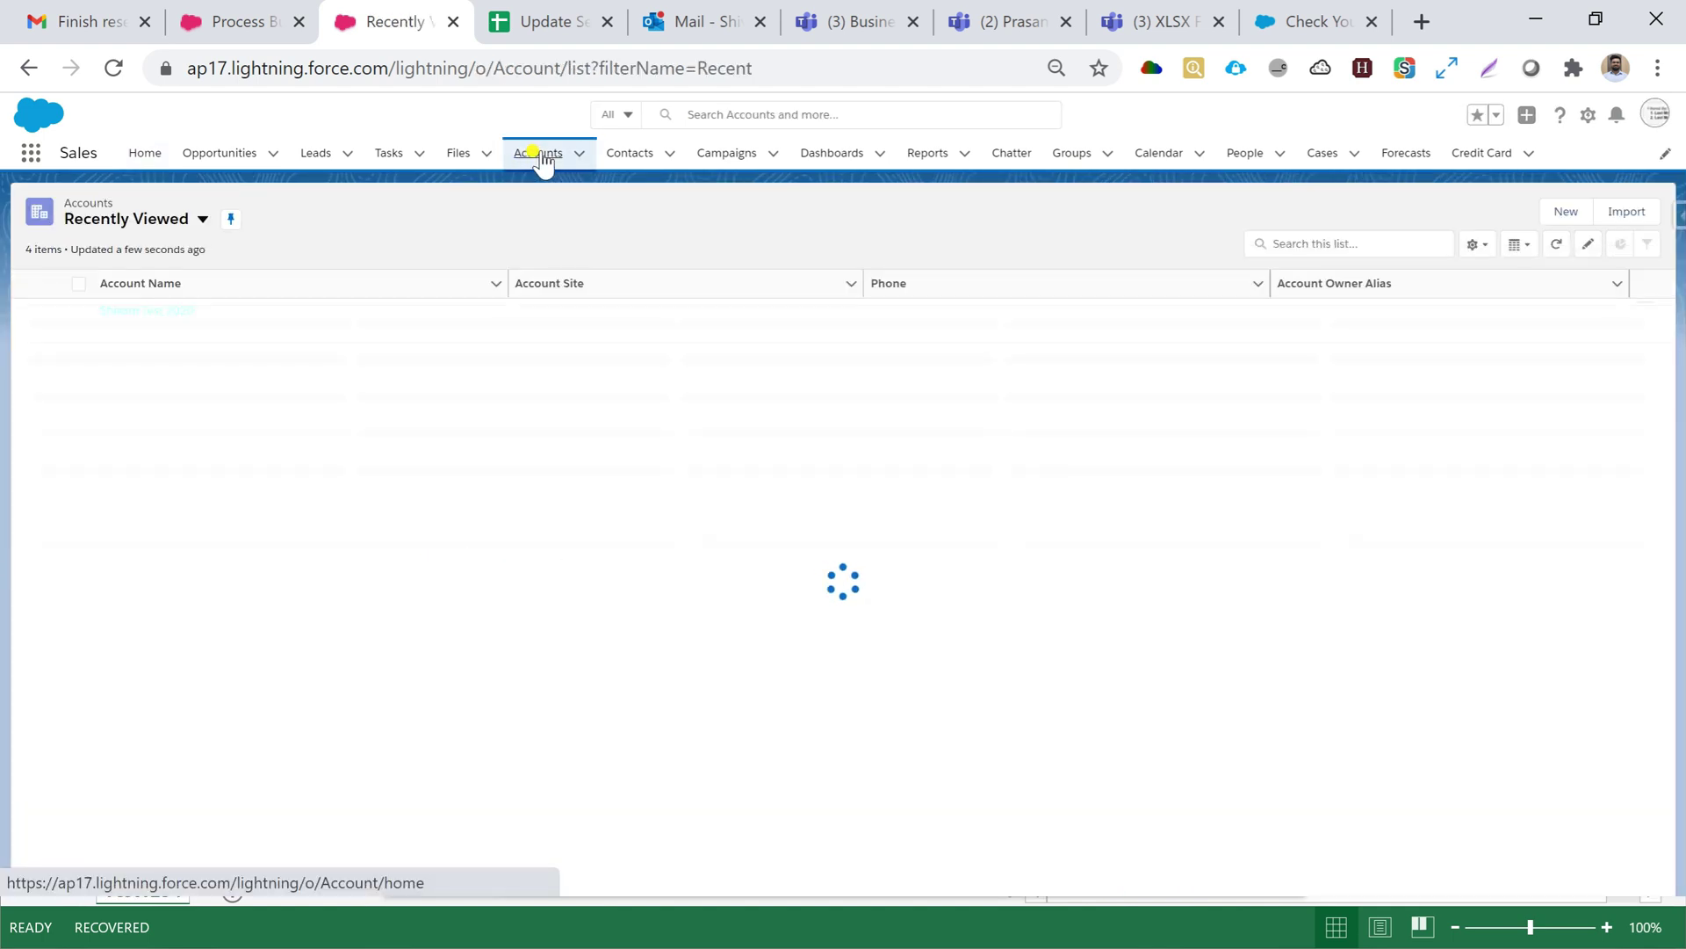
left_click(1565, 212)
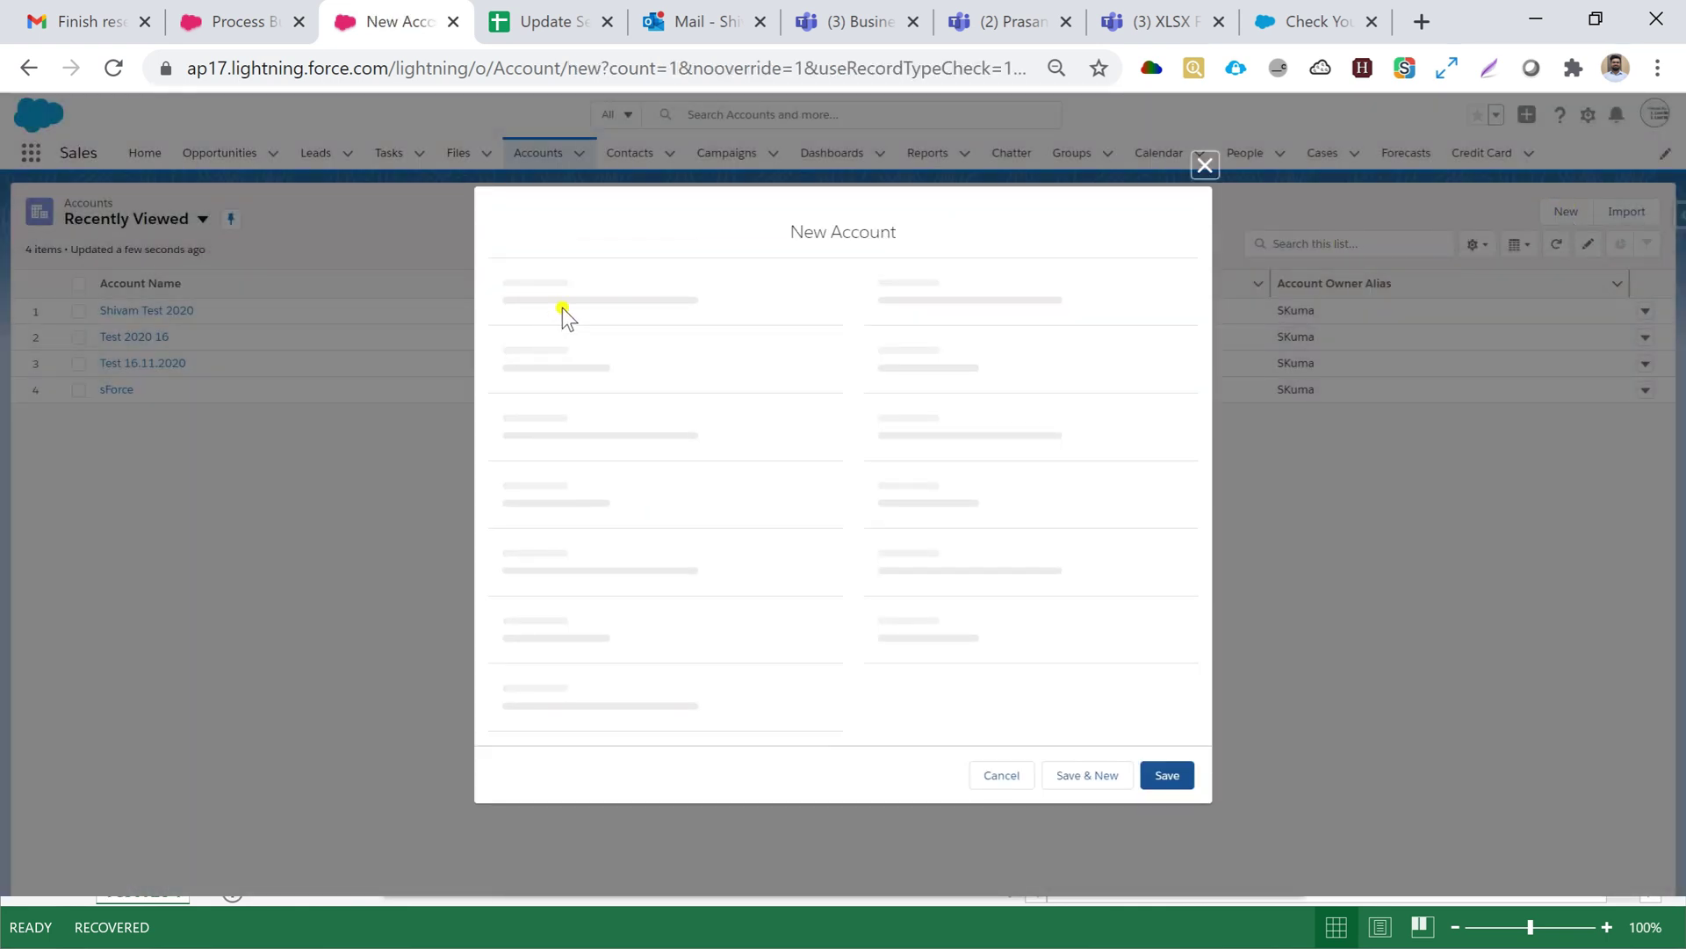
Enter "Create Action 2020" as the new account's name, leave the other fields at their defaults, and save the account
left_click(560, 369)
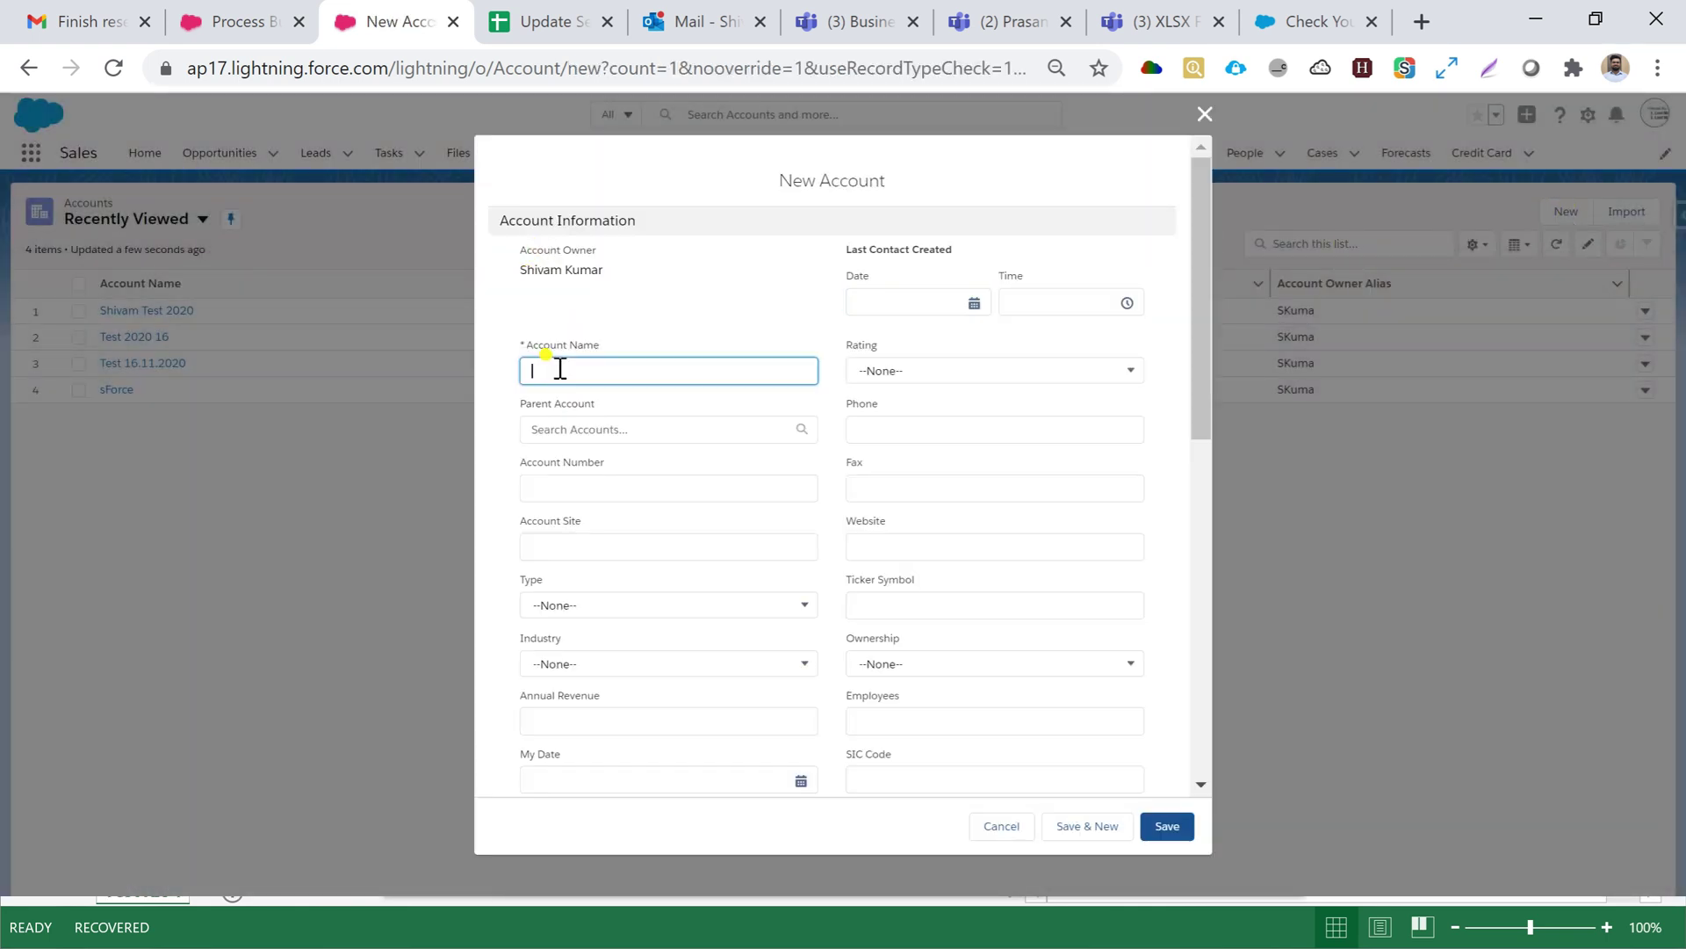
type("Creat")
key("BackSpace")
key("BackSpace")
type("ate Action 2-020")
scroll(714, 572, "down", 3)
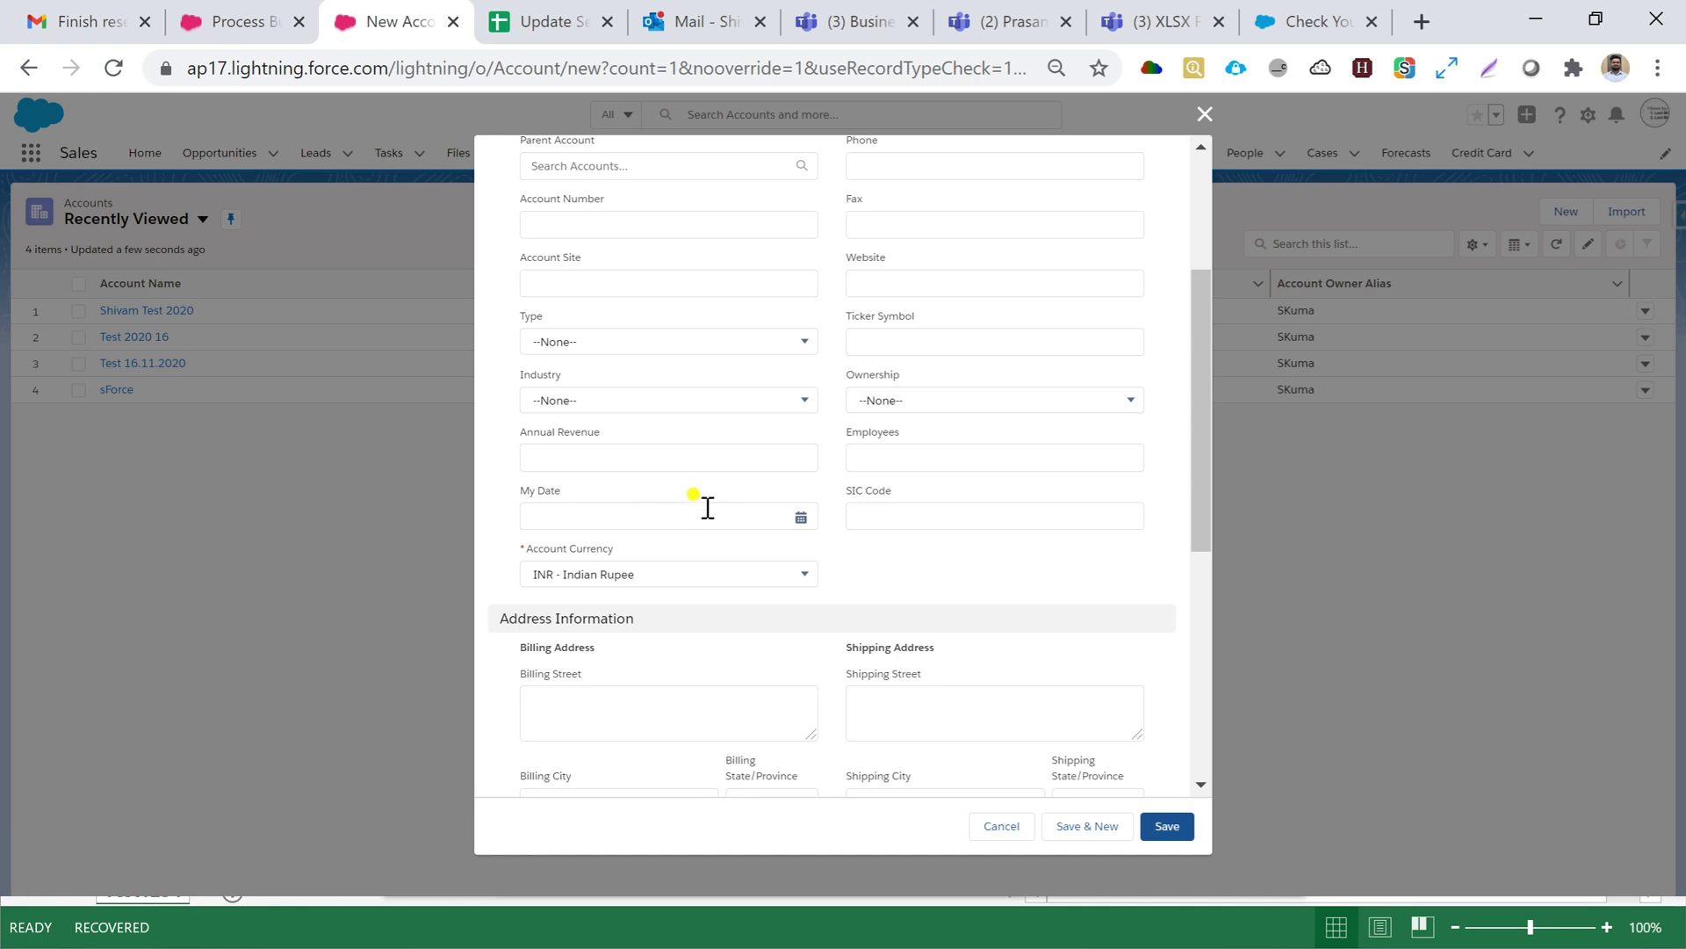
scroll(707, 508, "down", 3)
scroll(703, 501, "down", 3)
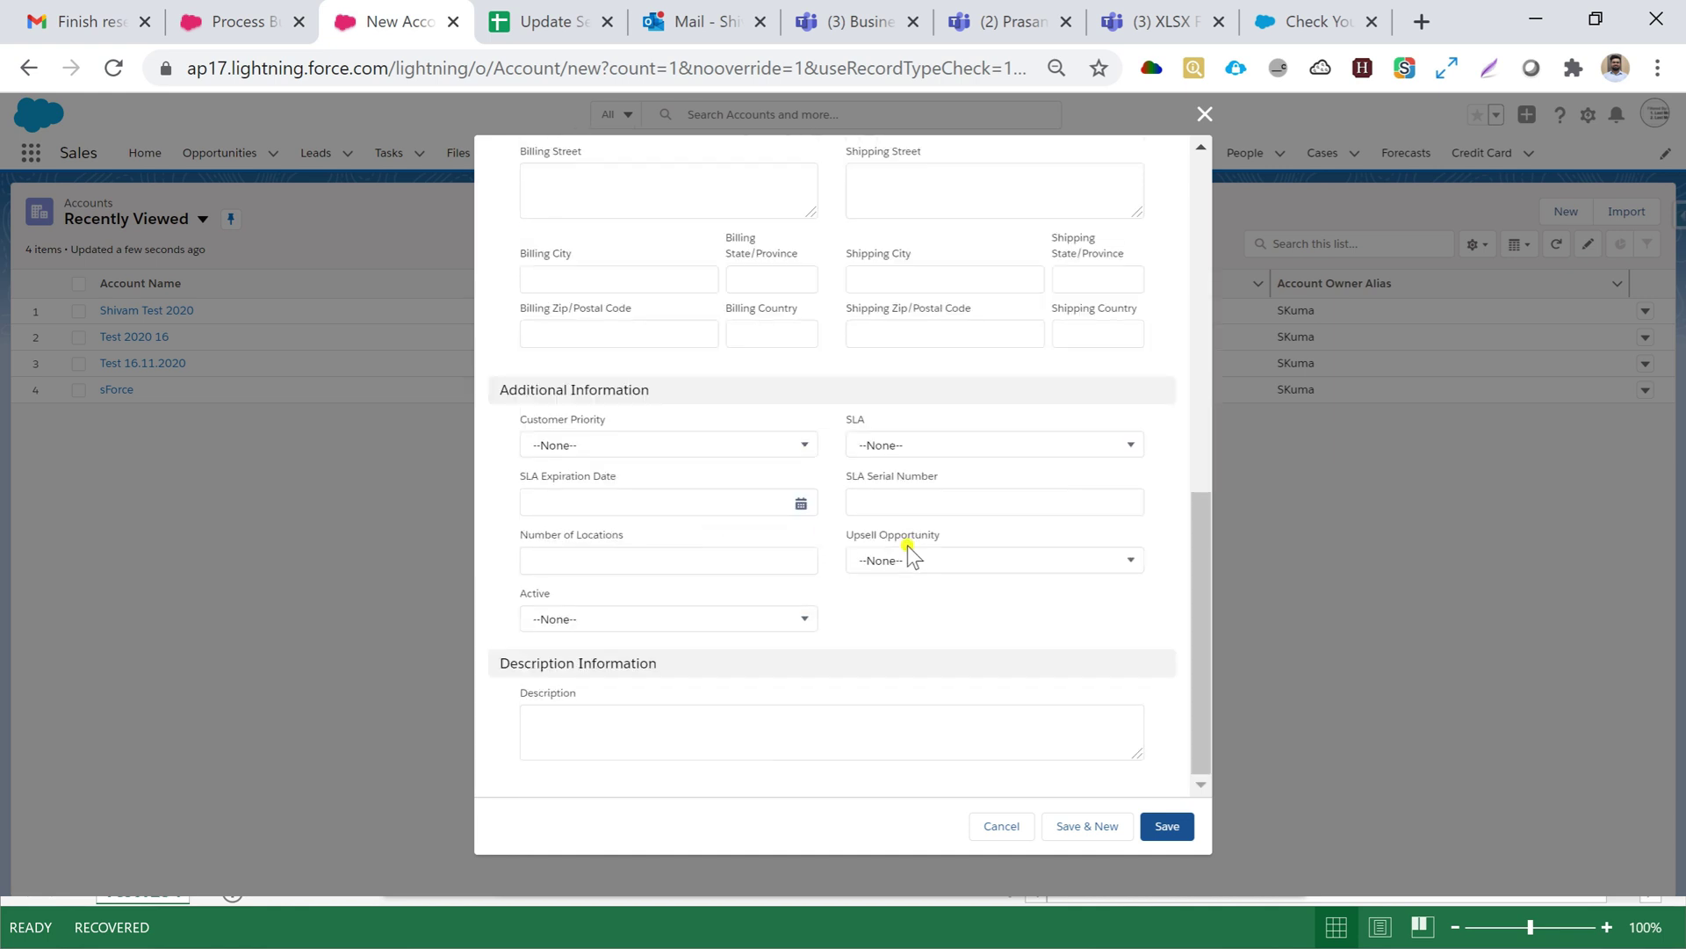
scroll(910, 551, "up", 10)
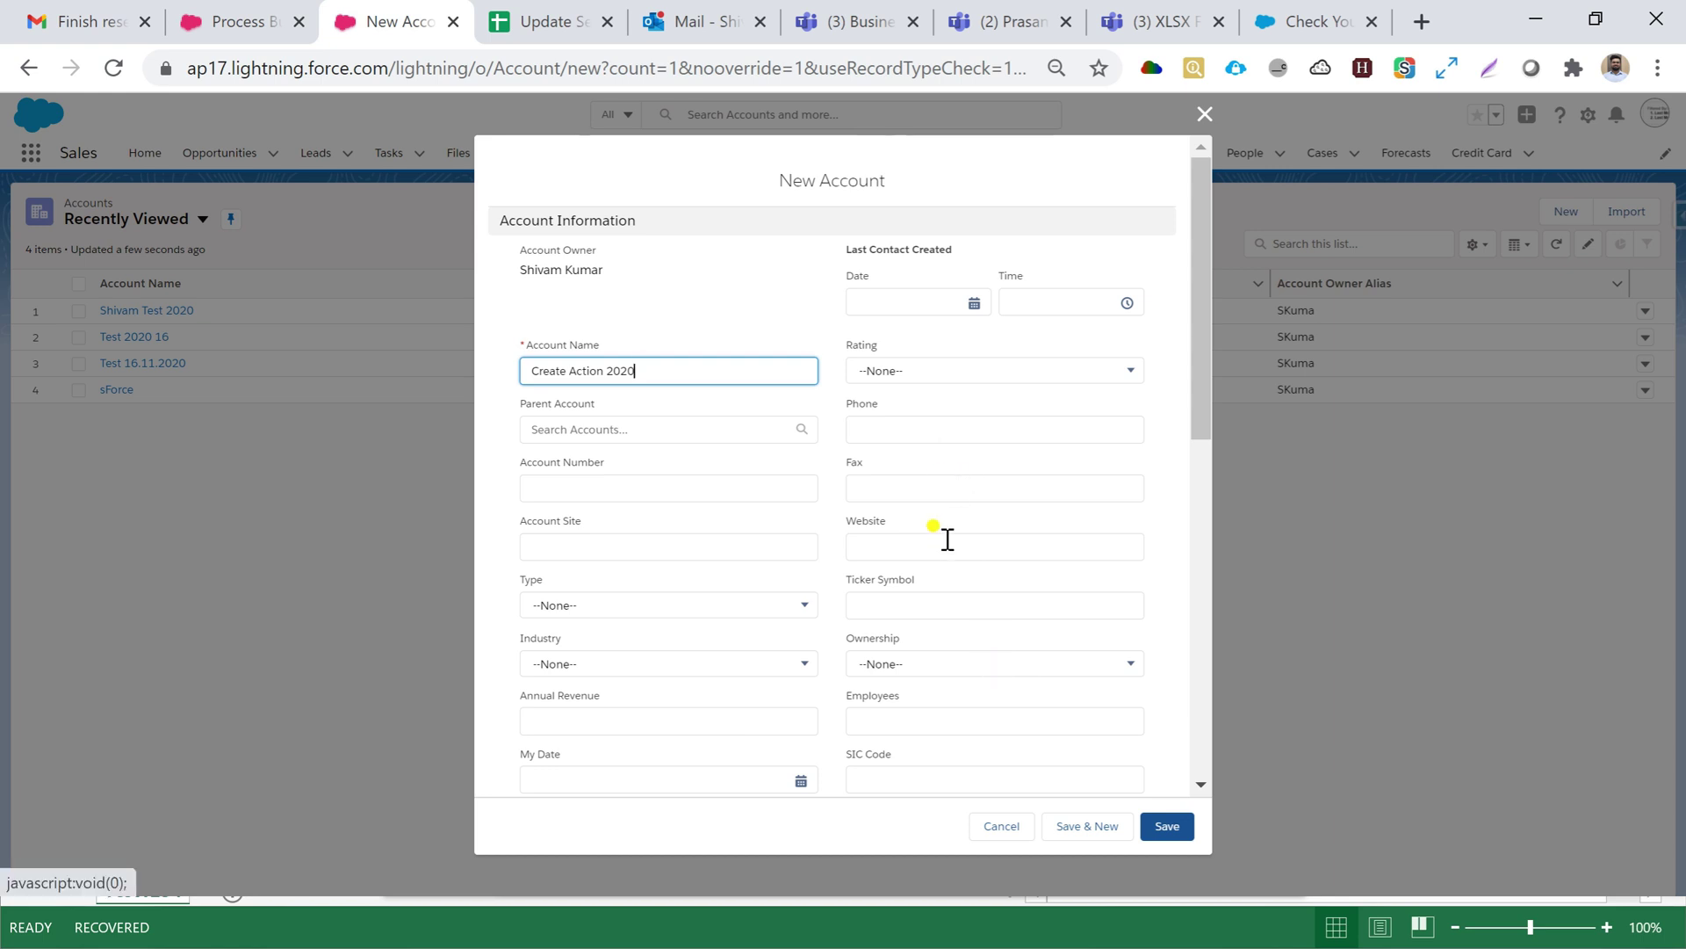
scroll(946, 540, "down", 3)
left_click(1167, 828)
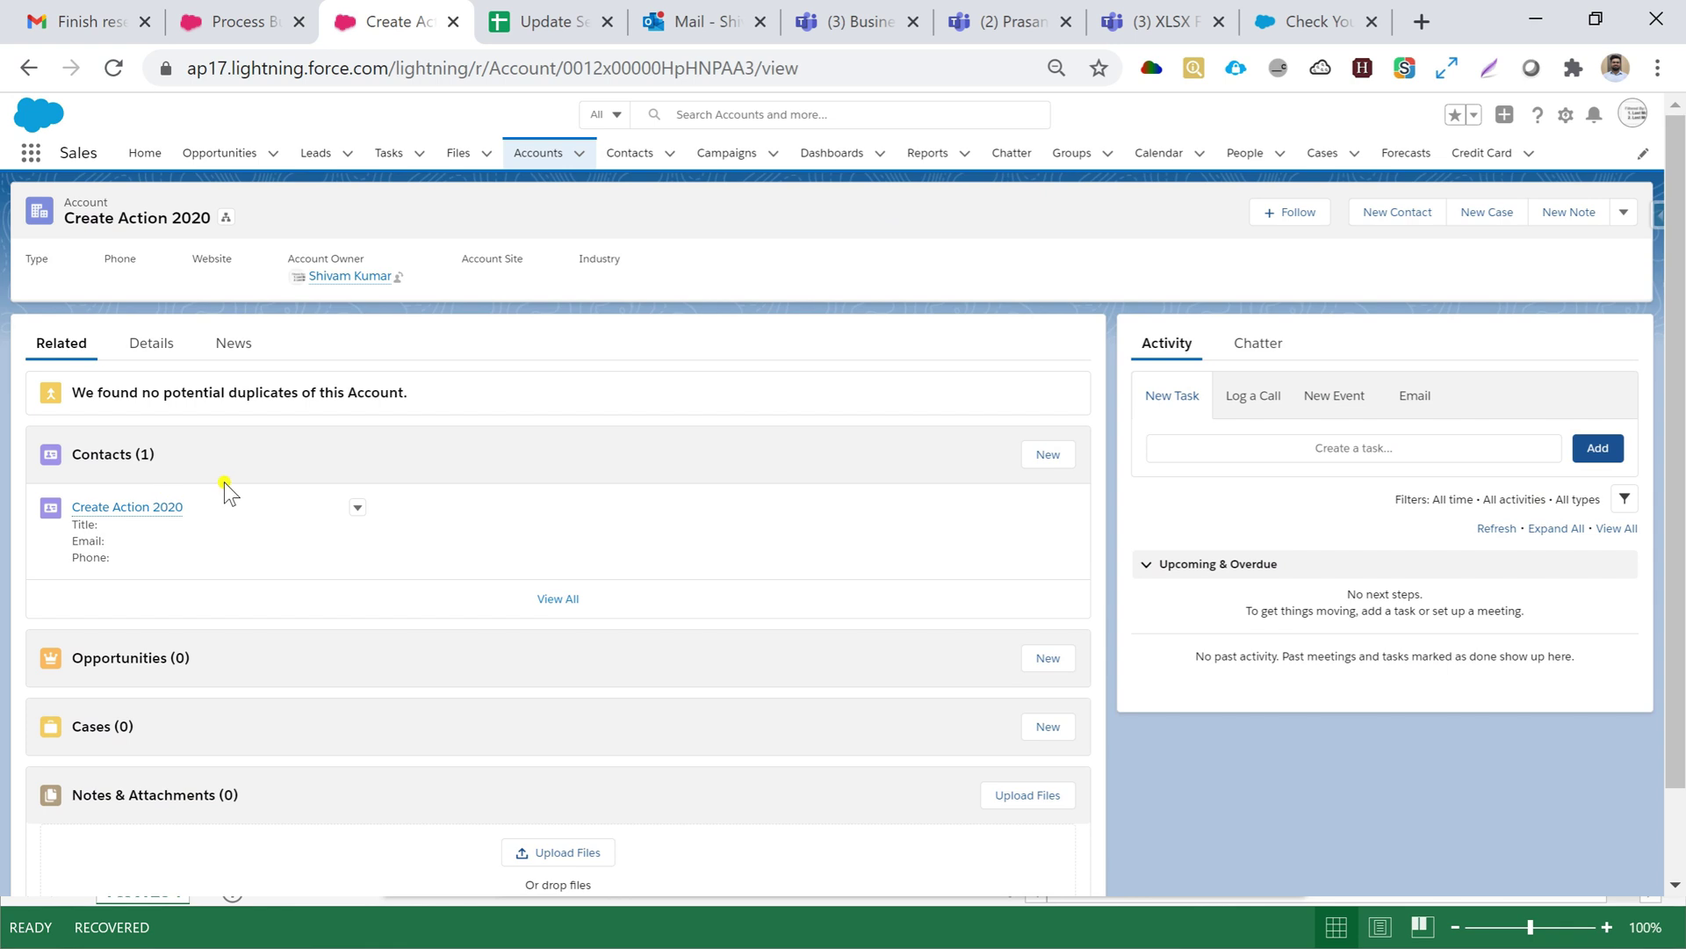
Open the contact listed under the new account and examine its name and account name in the record details
left_click(114, 509)
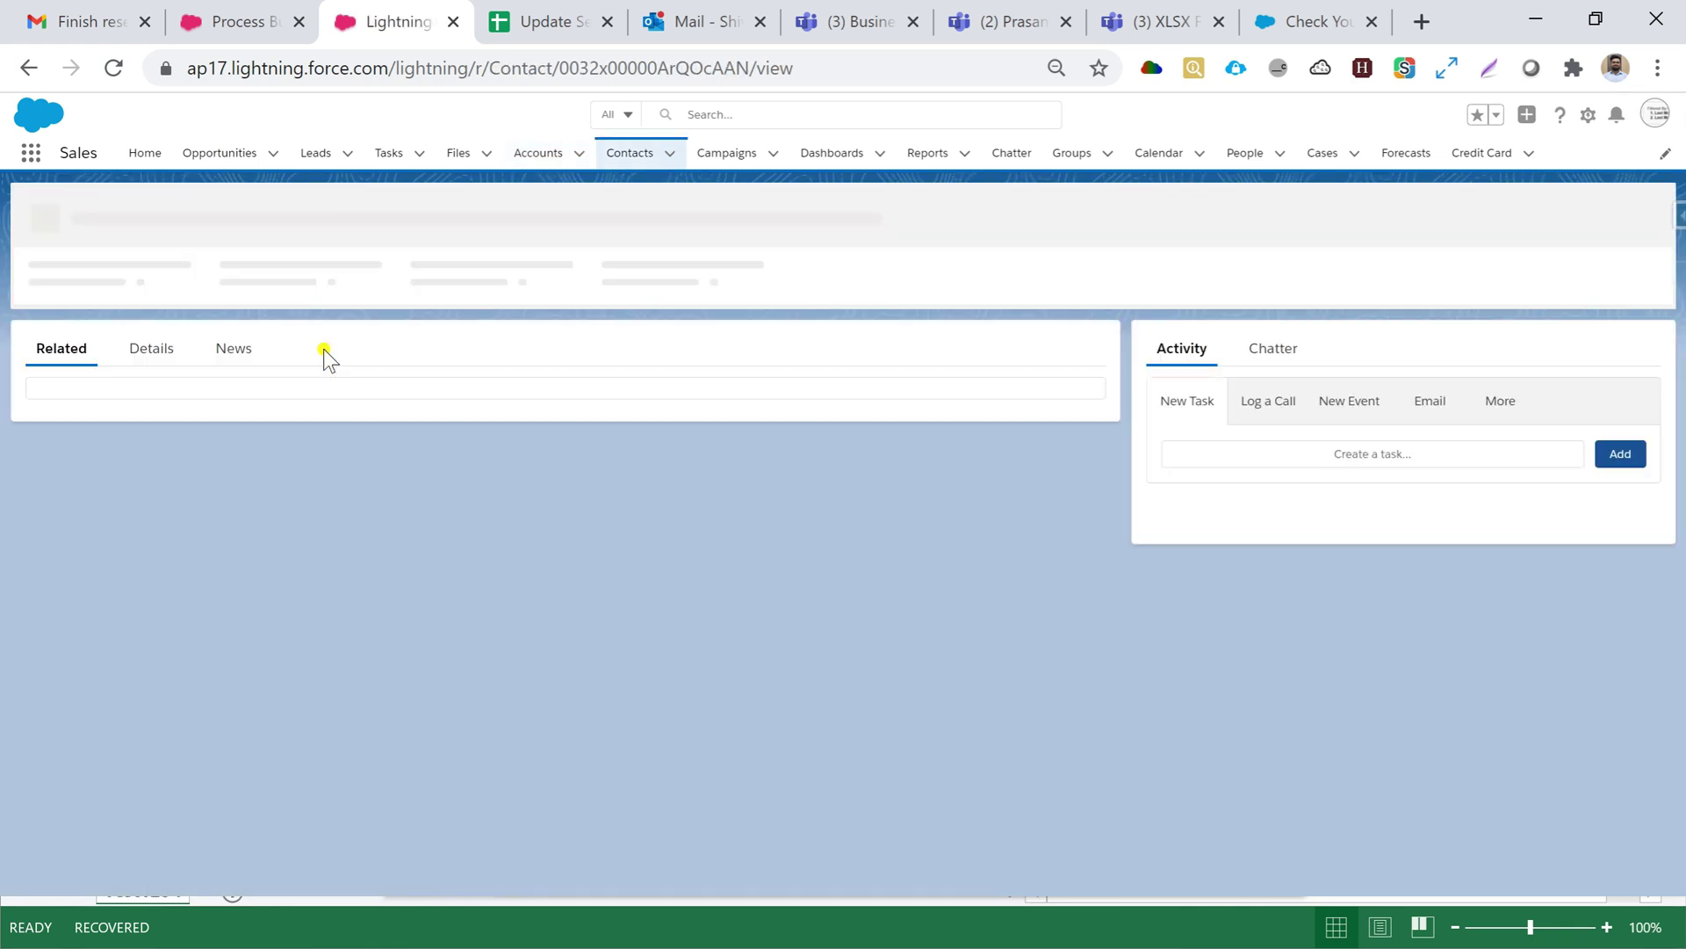
left_click(155, 353)
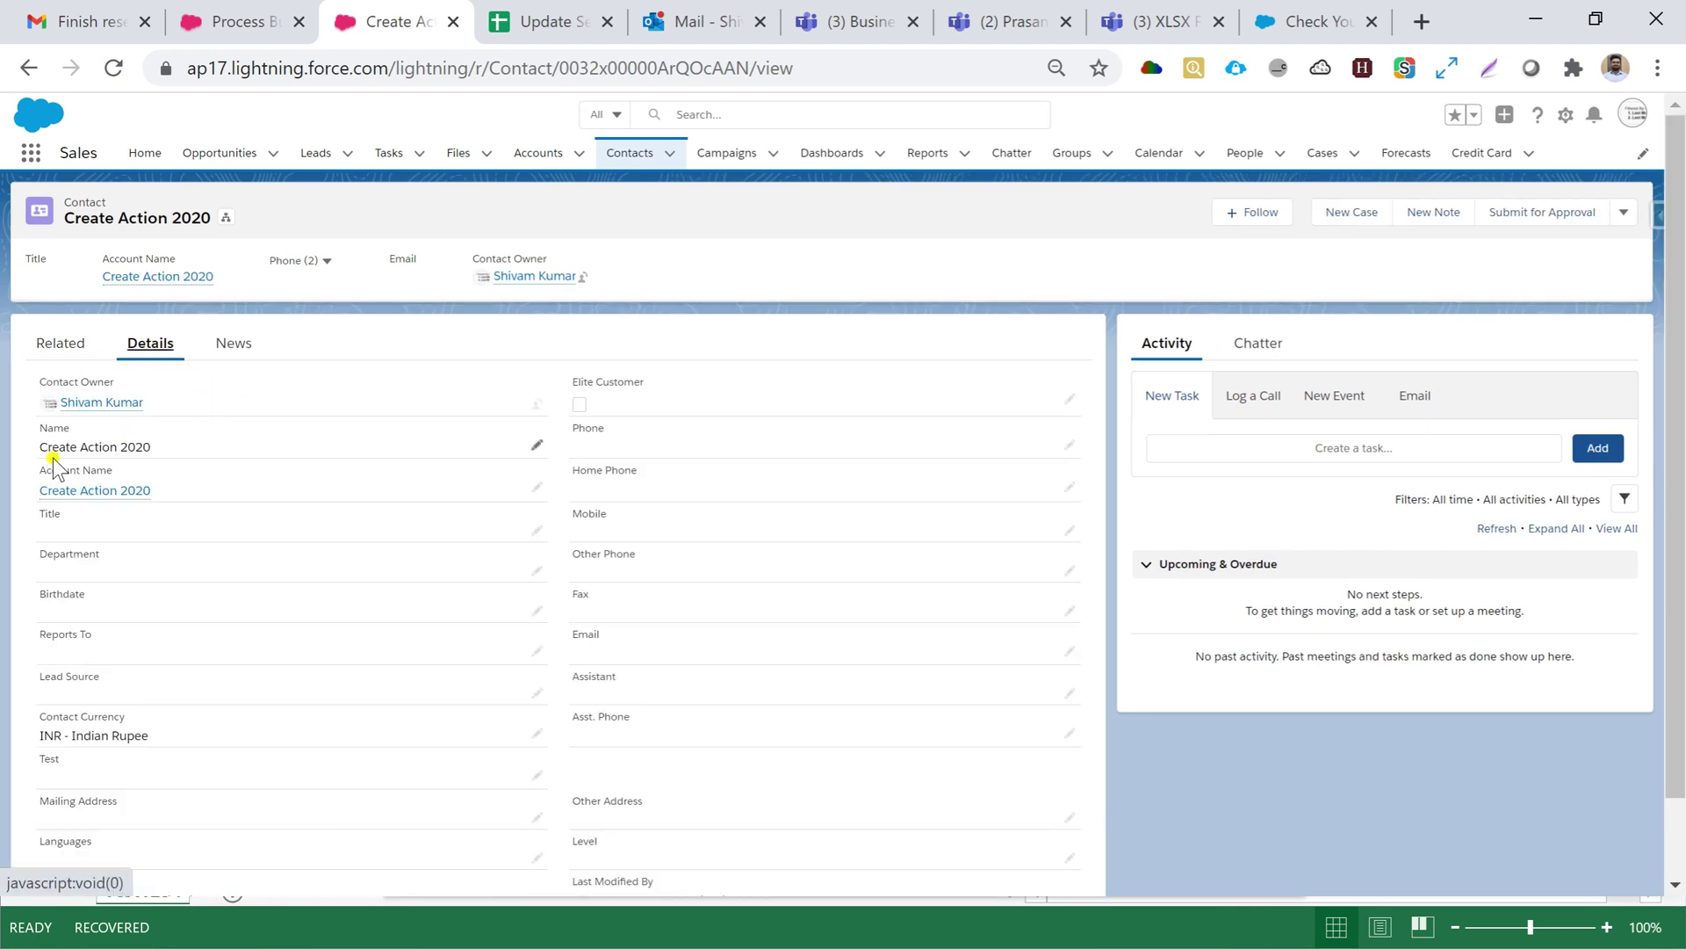
mouse_move(84, 492)
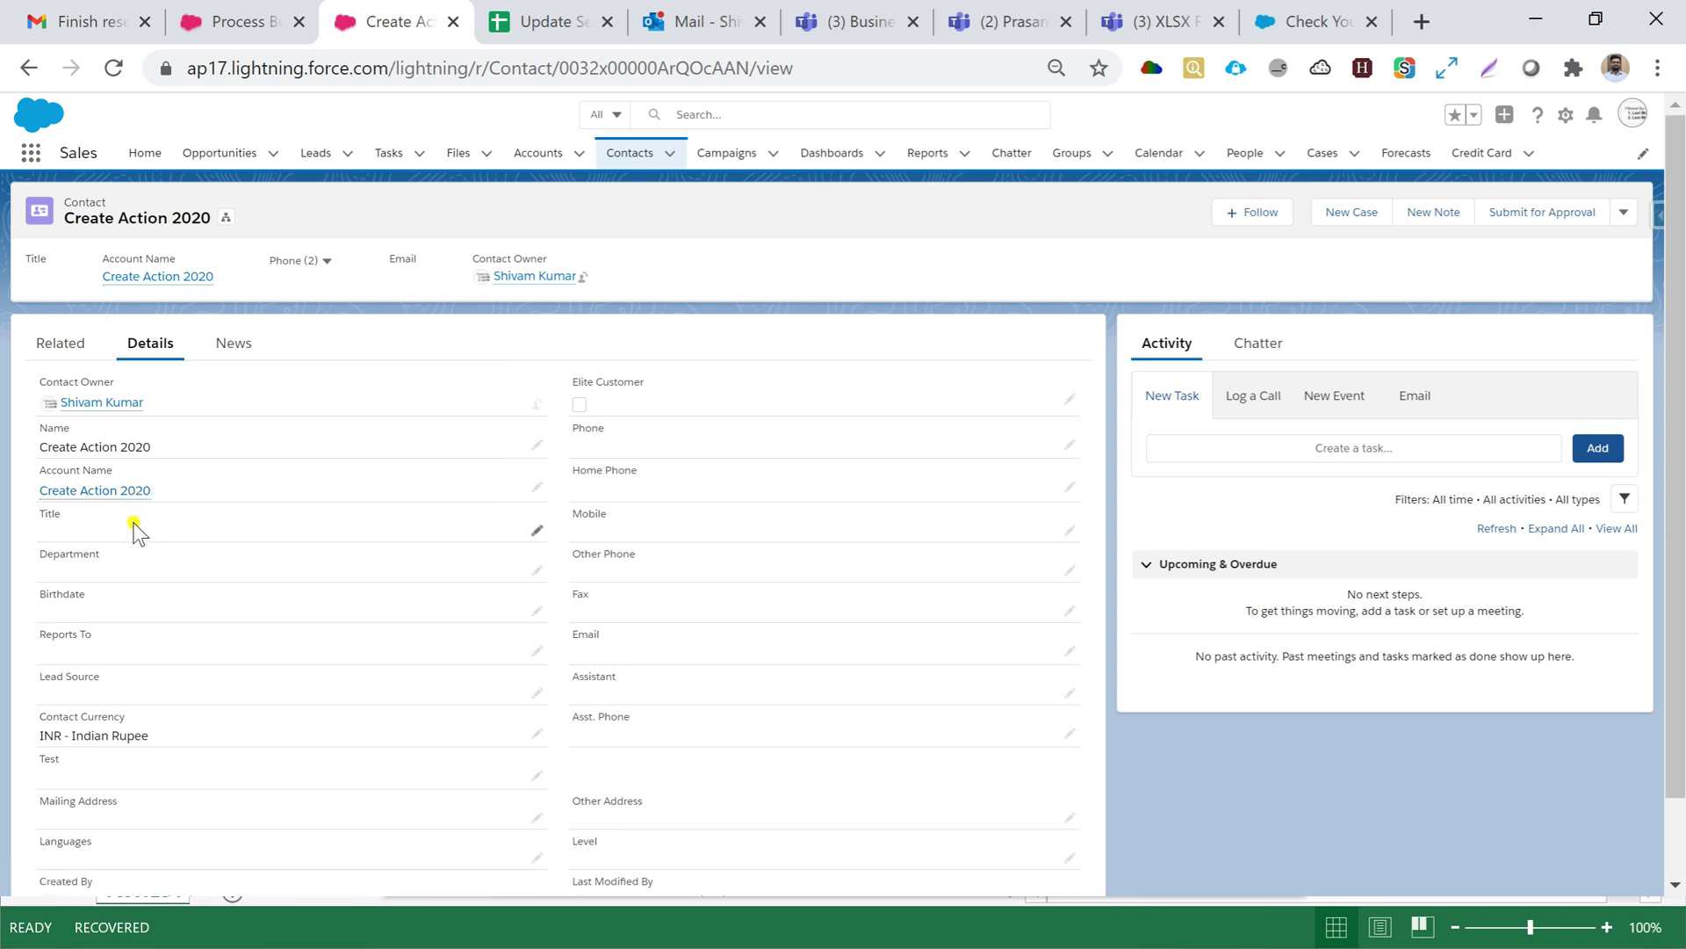
scroll(347, 593, "down", 1)
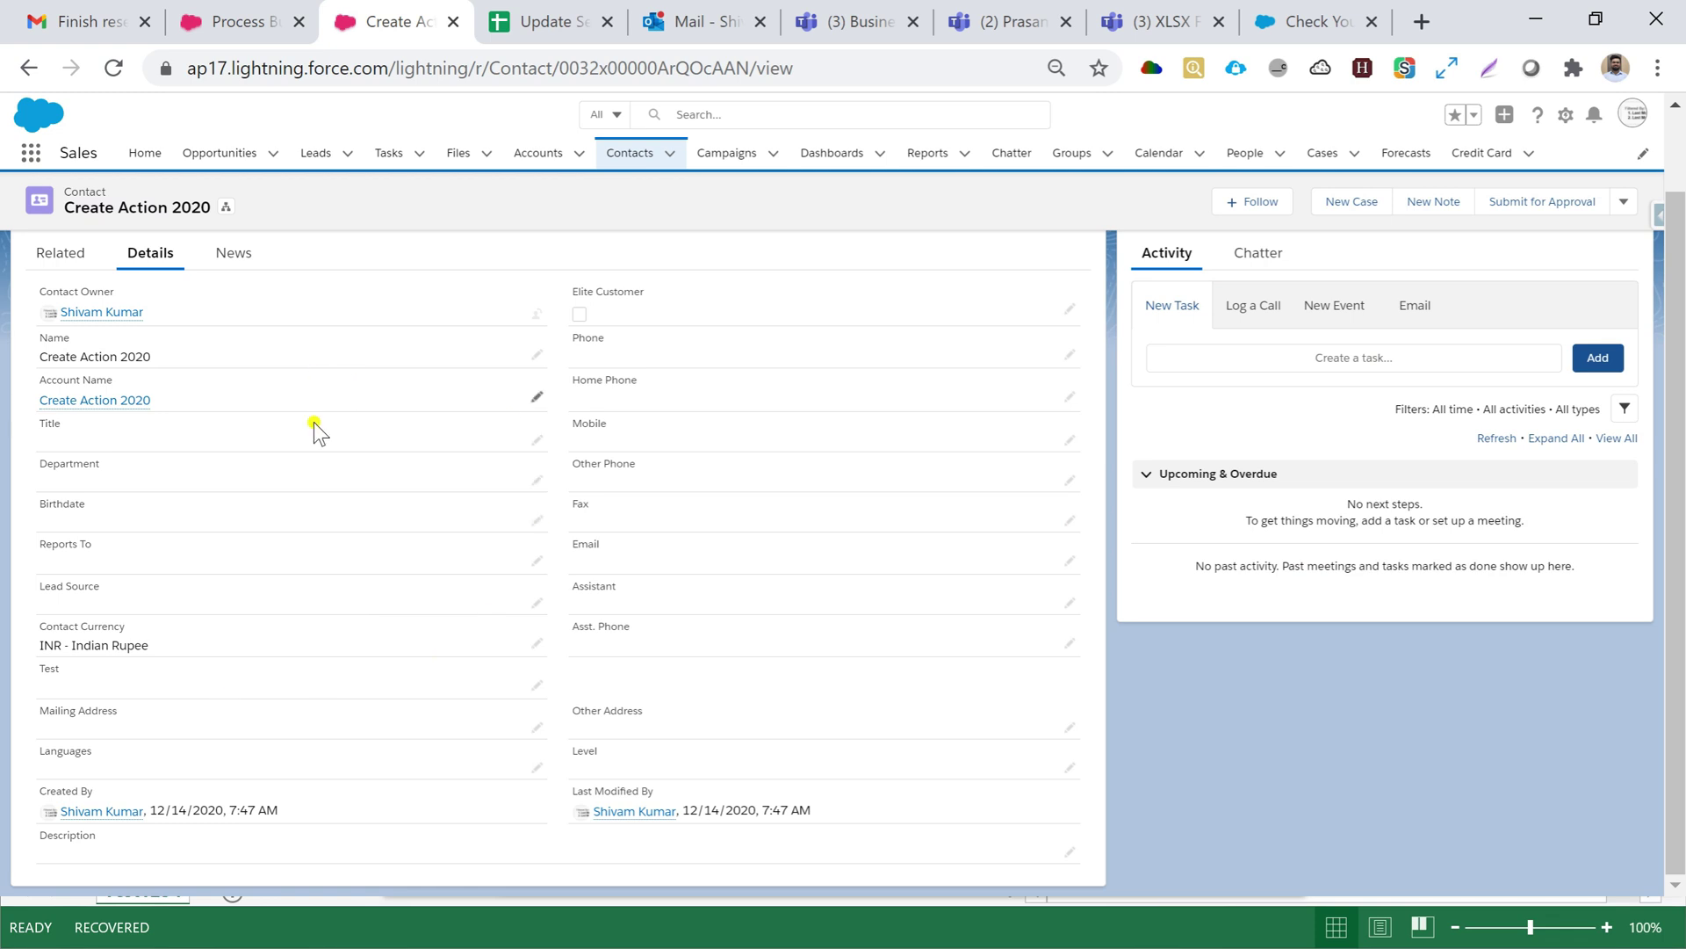
scroll(349, 505, "up", 1)
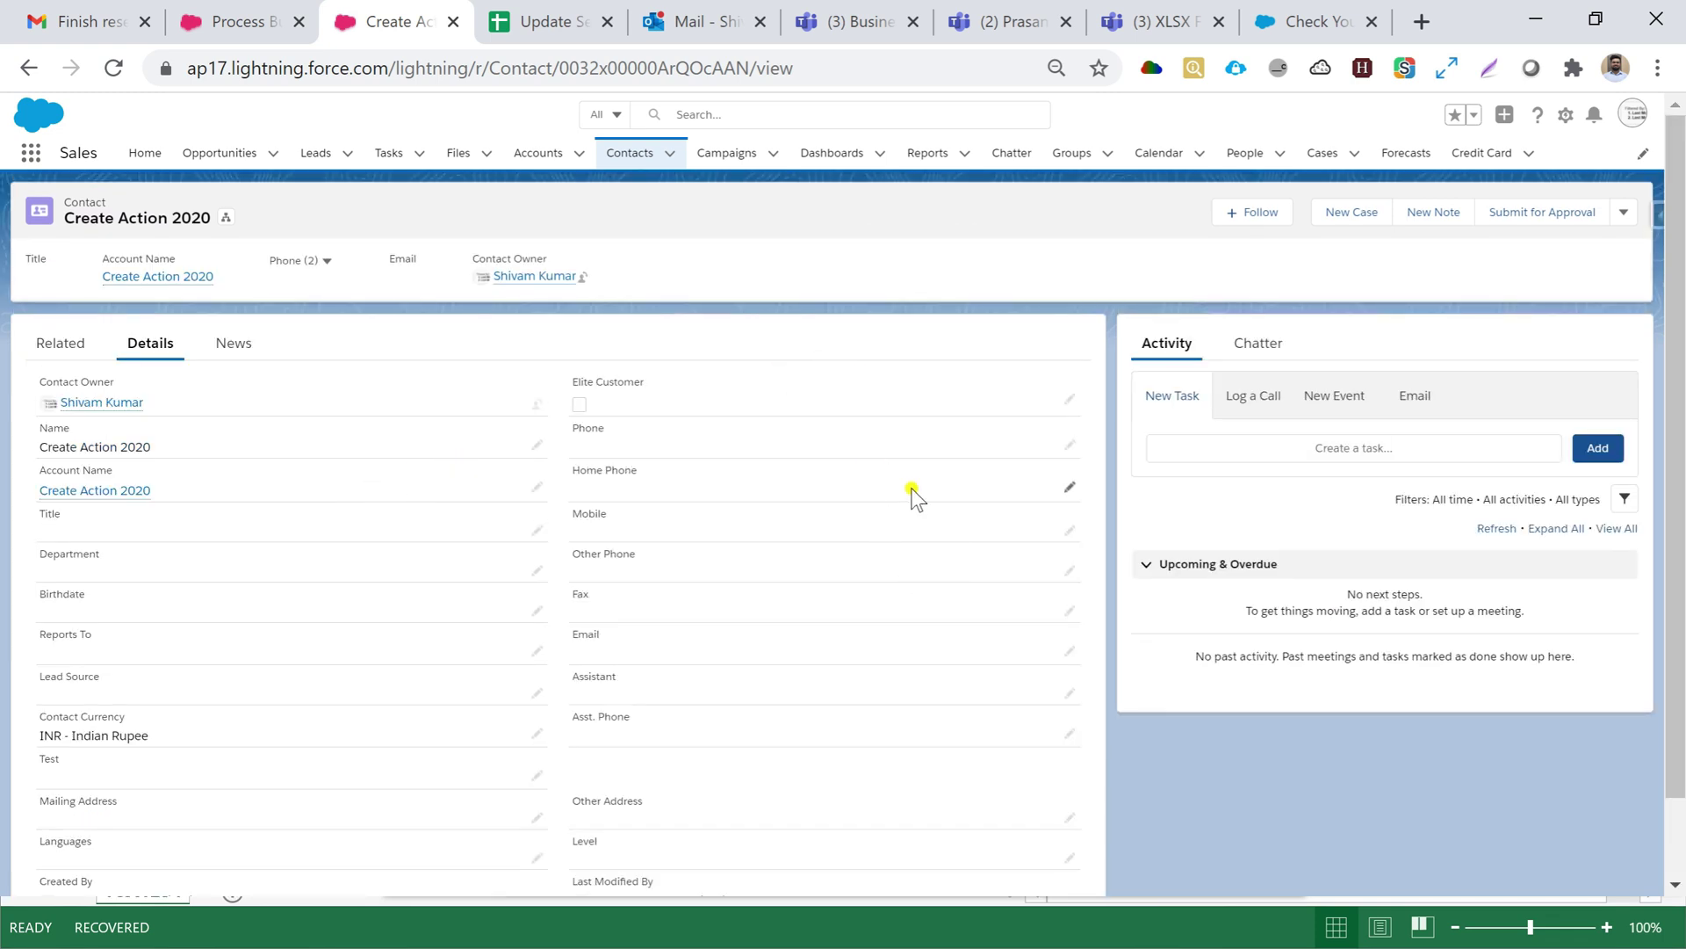